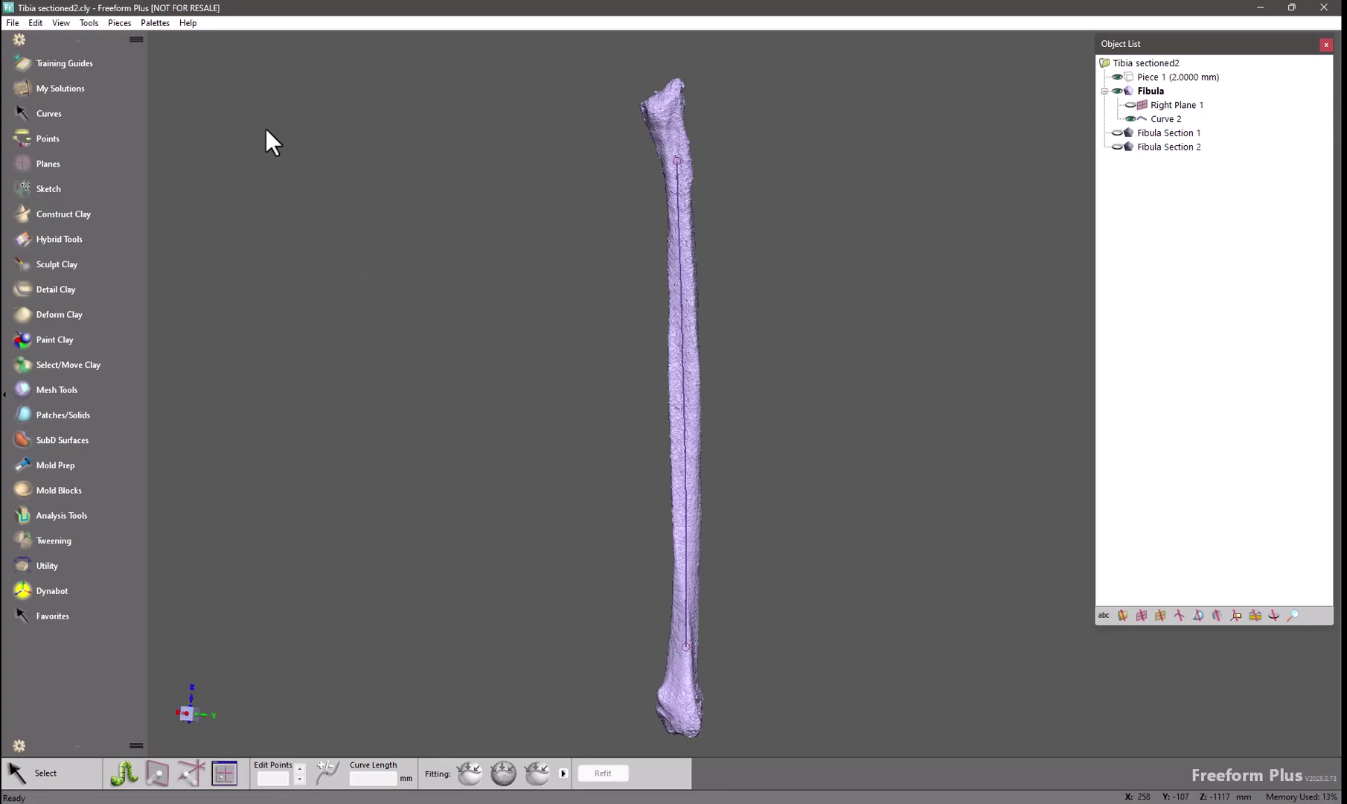
- Create an array of 10 points spaced 25 mm along Curve 2 of the Fibula, then undo the array
click(78, 135)
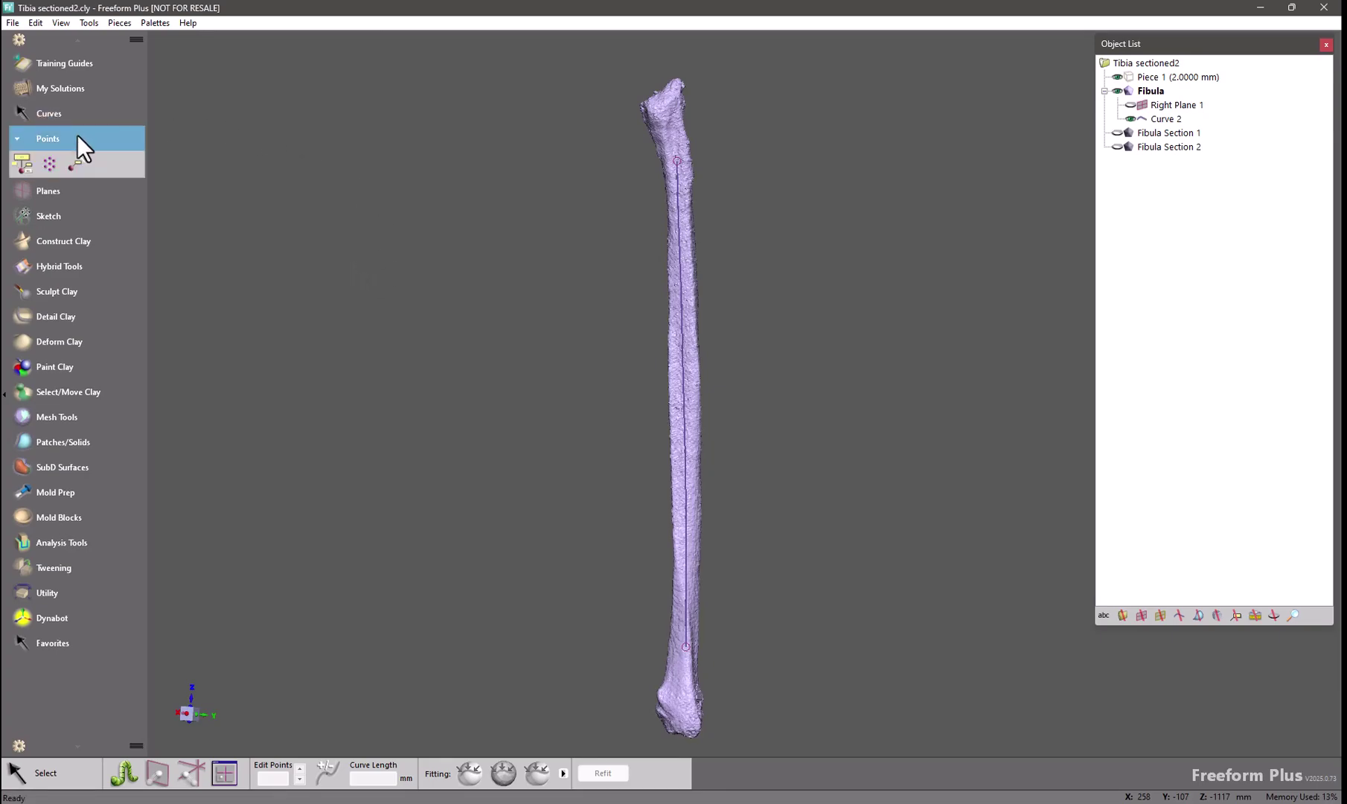
click(45, 161)
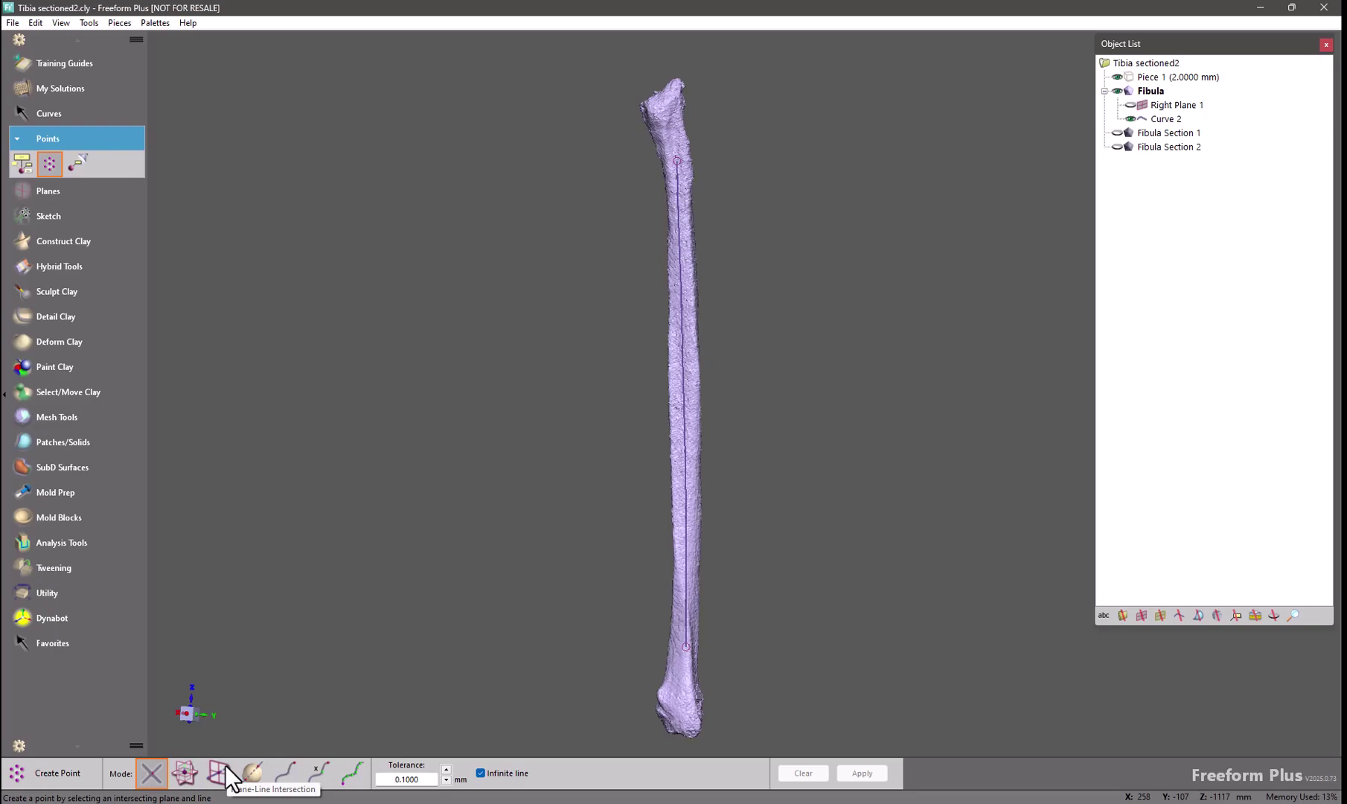
click(348, 769)
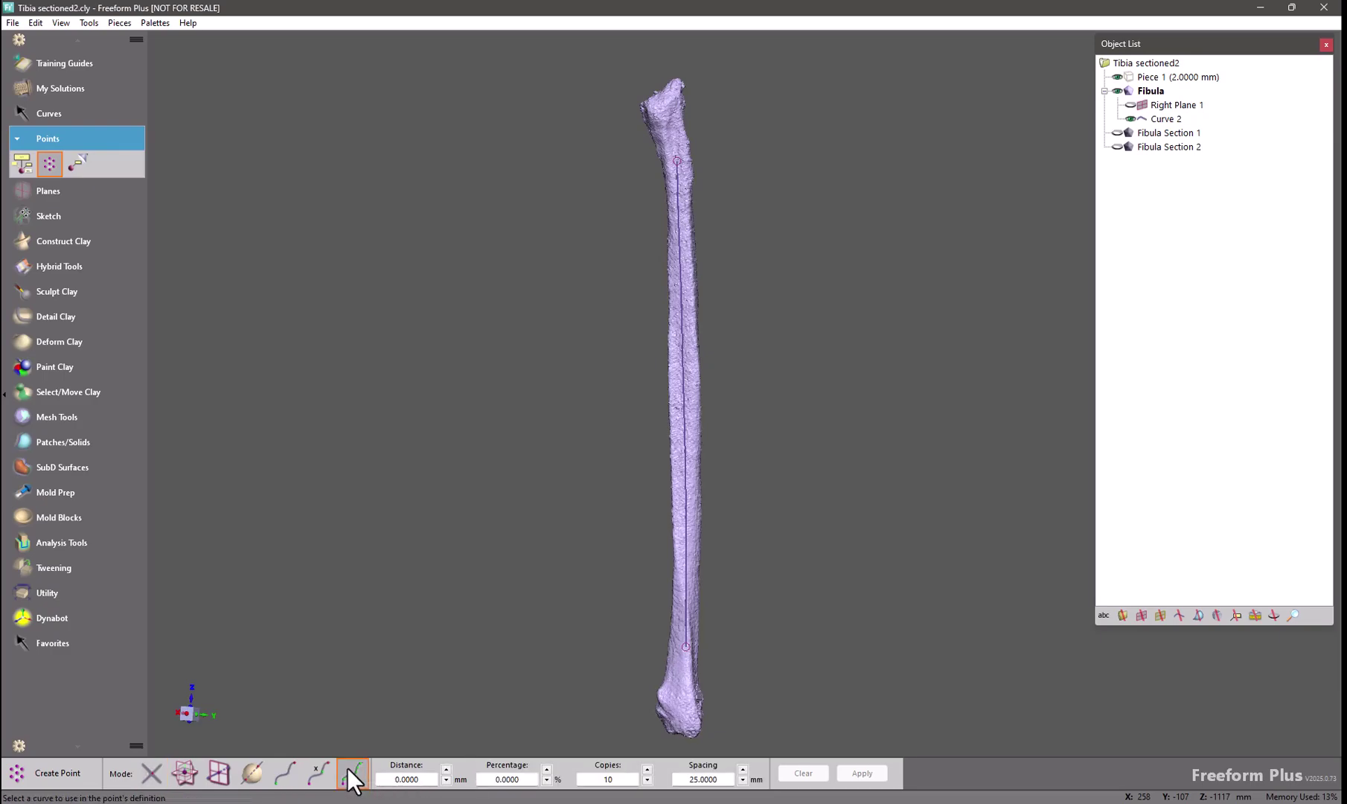
click(1165, 119)
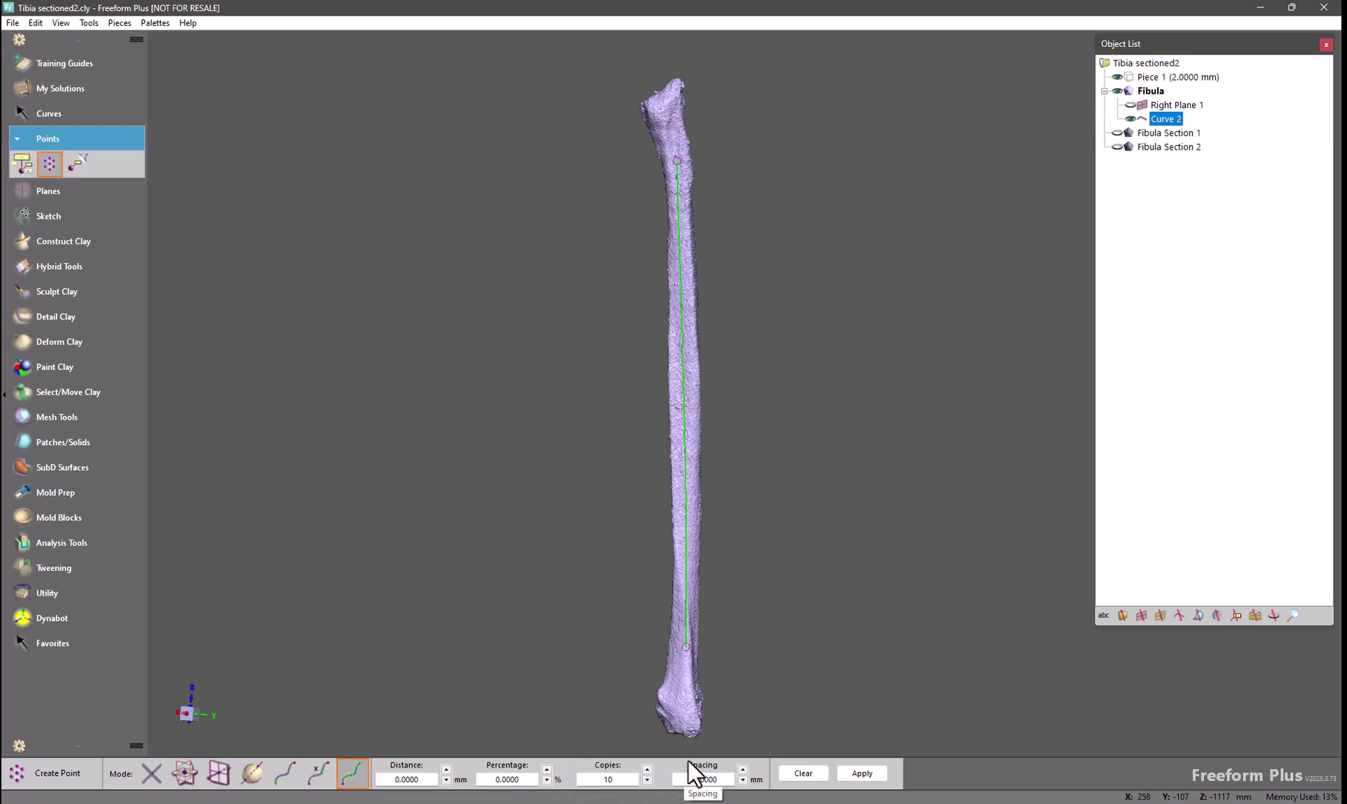
click(859, 773)
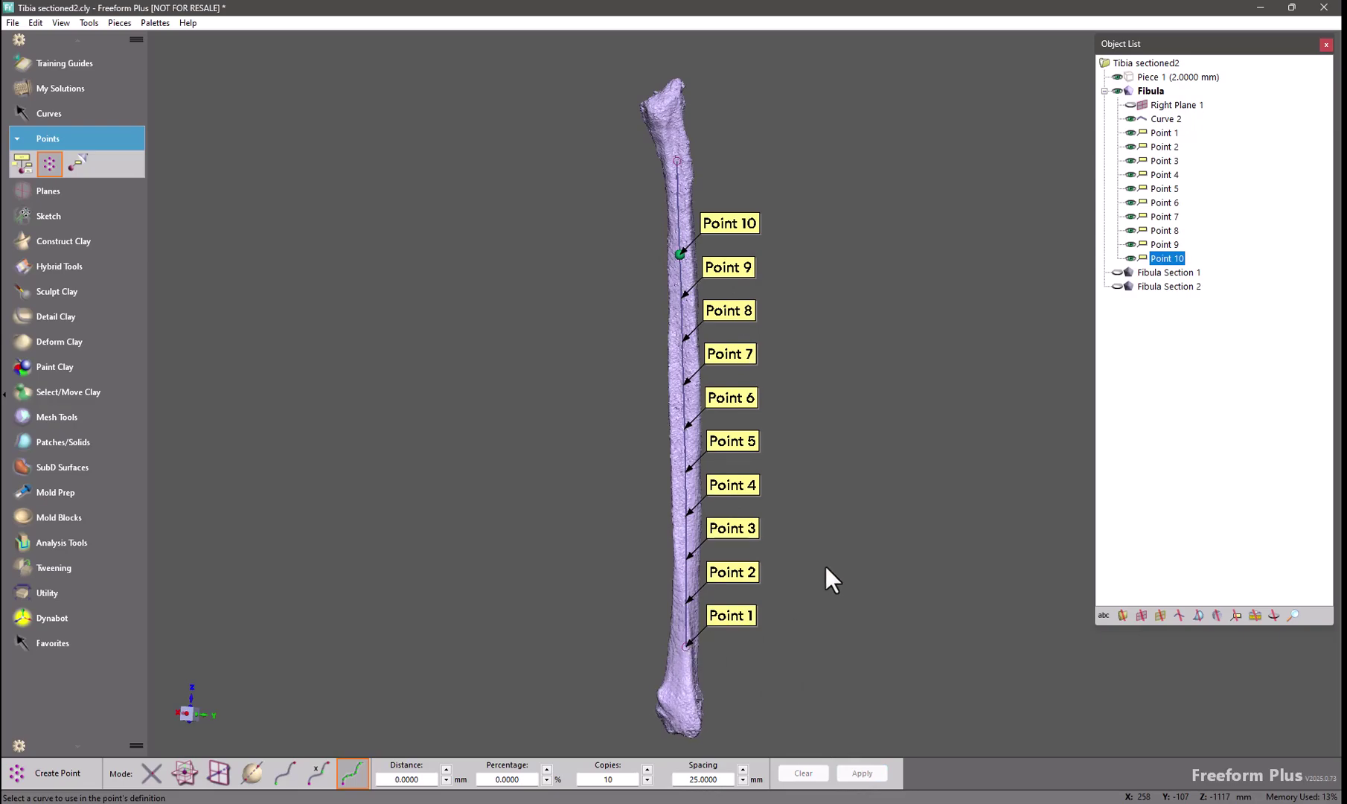
key(ctrl+z)
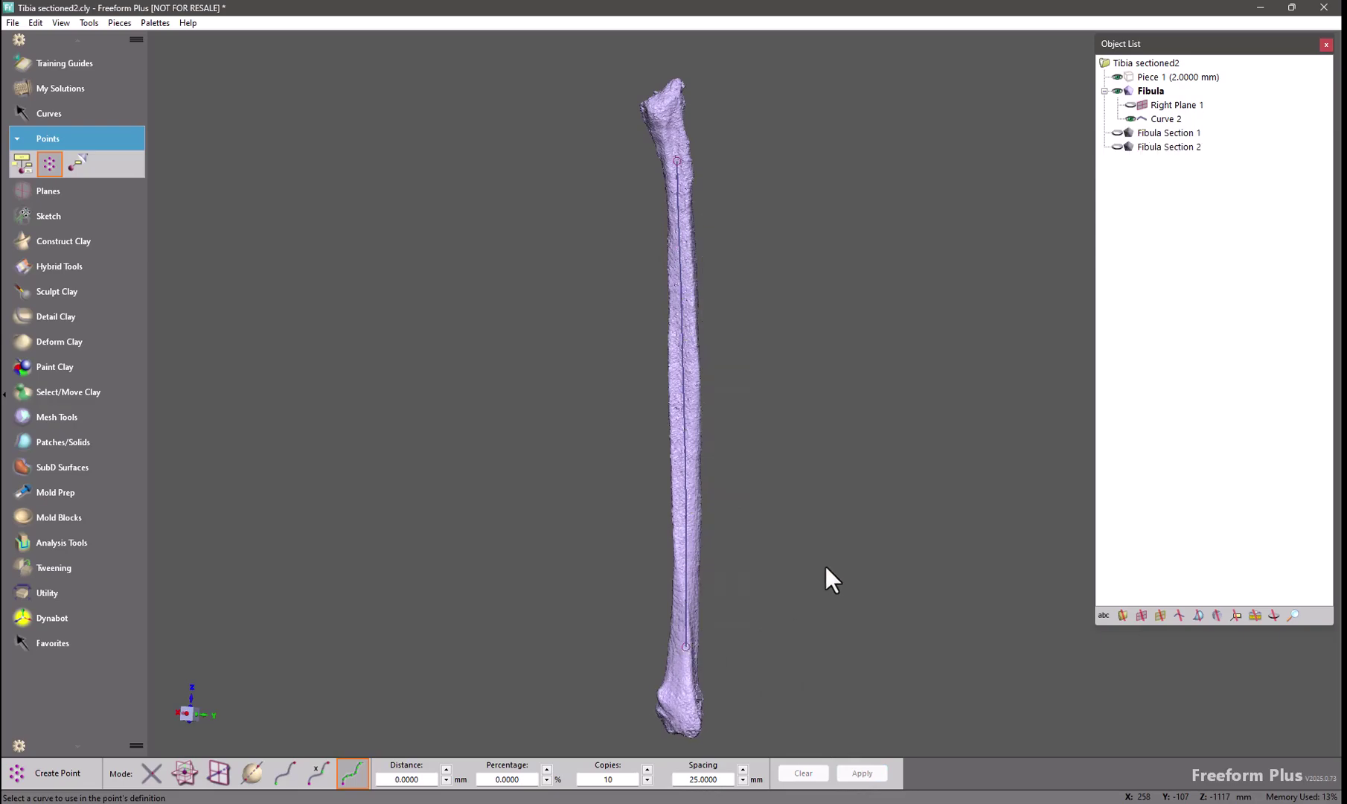
- Create the 10-point array along Curve 2 with a 25 mm starting distance, then undo it
double_click(419, 780)
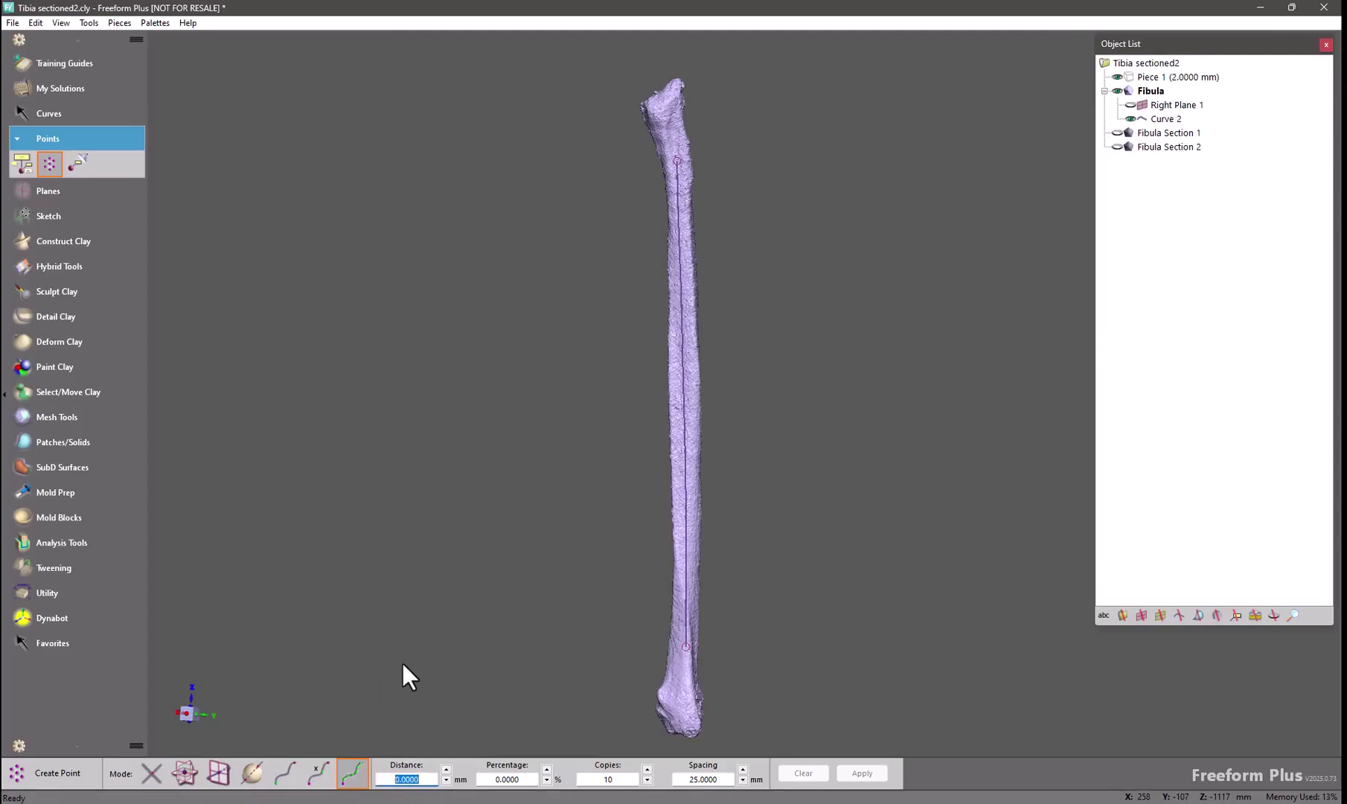
text(25)
key(Return)
click(1167, 120)
click(861, 772)
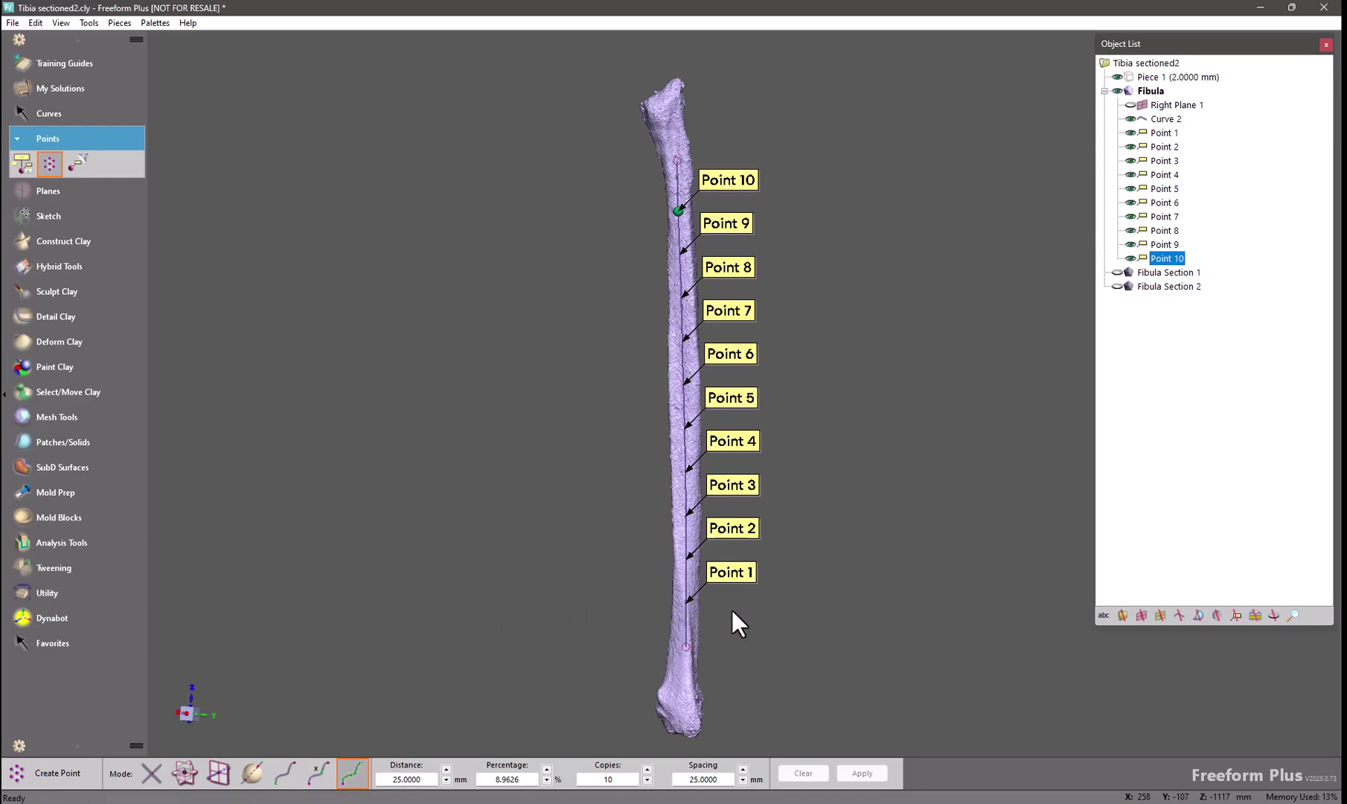
key(ctrl+z)
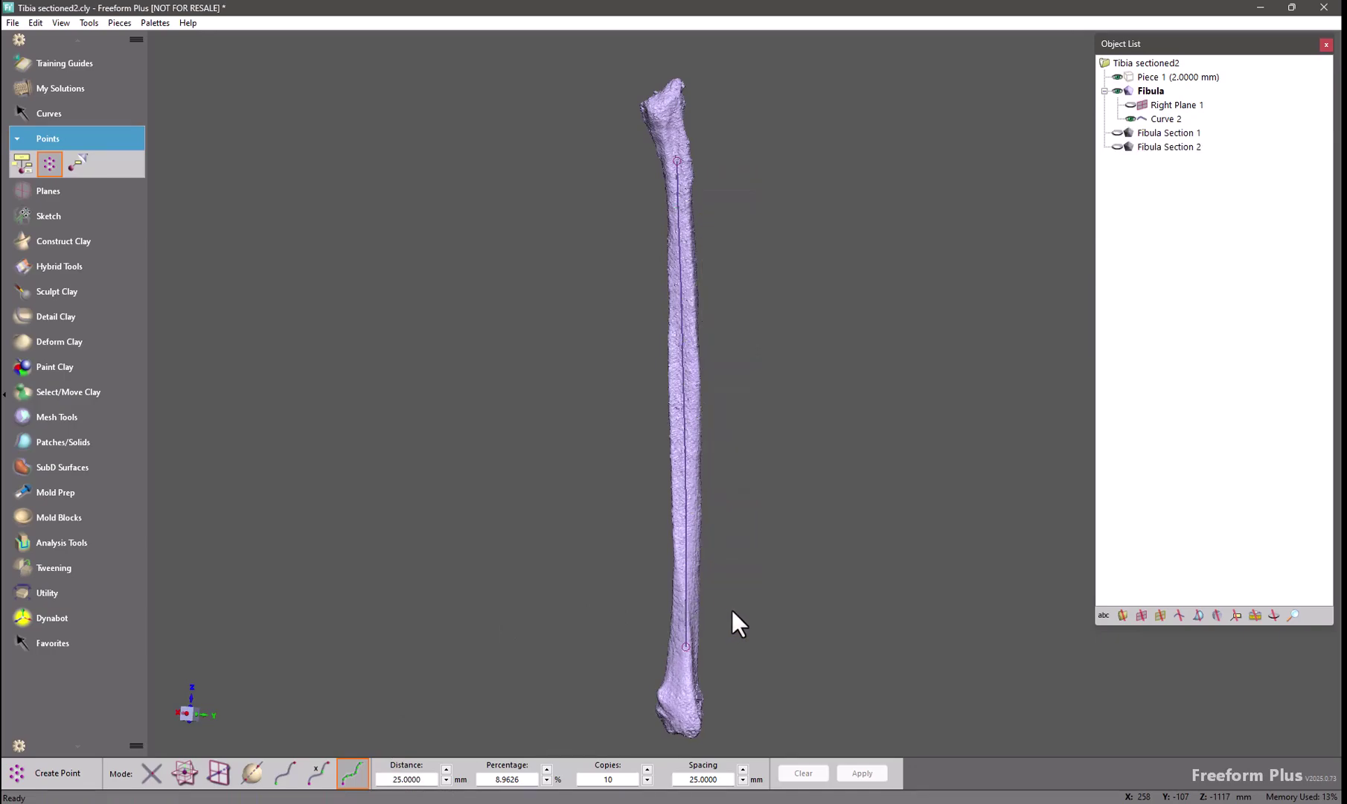
- Hide the Fibula, show Fibula Section 1 and make it the active piece
click(1118, 91)
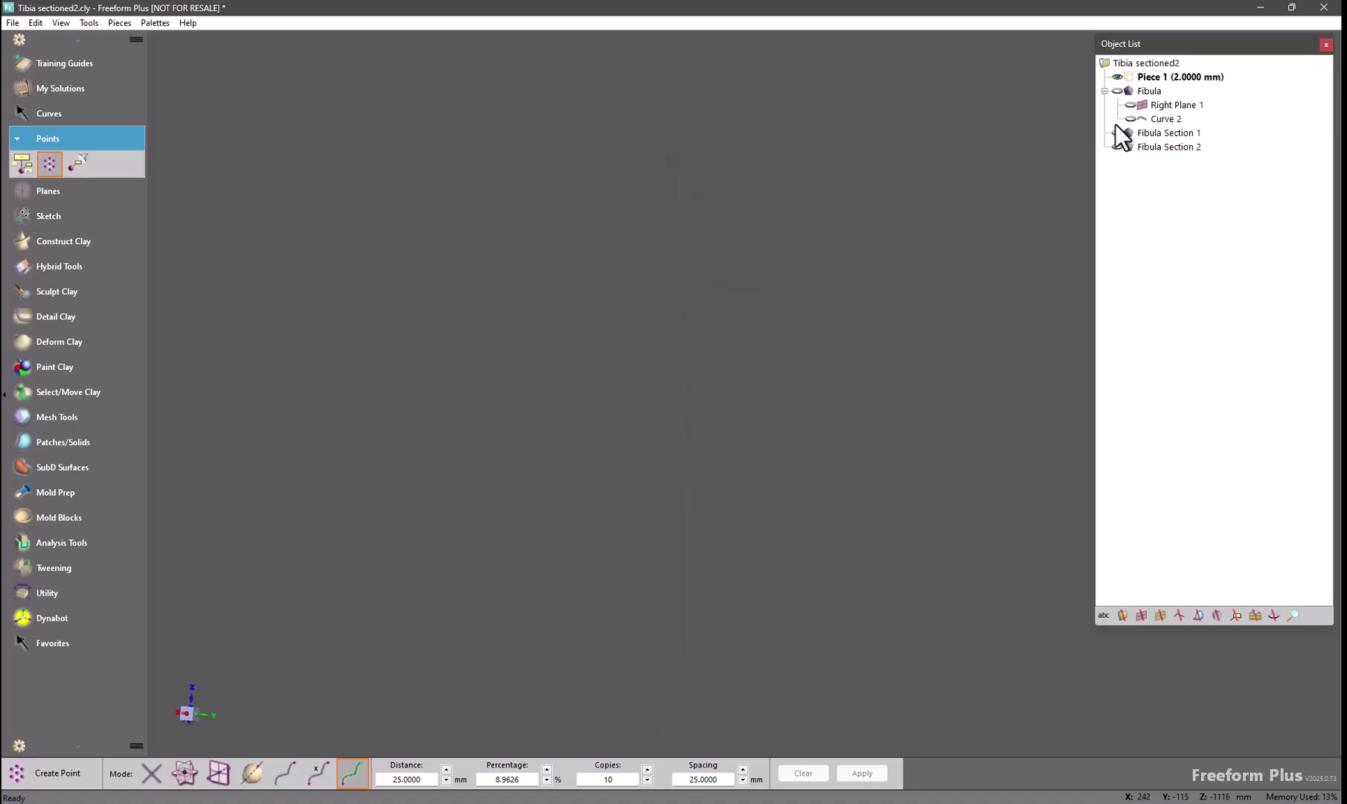
click(1117, 133)
right_click(1149, 135)
click(1175, 138)
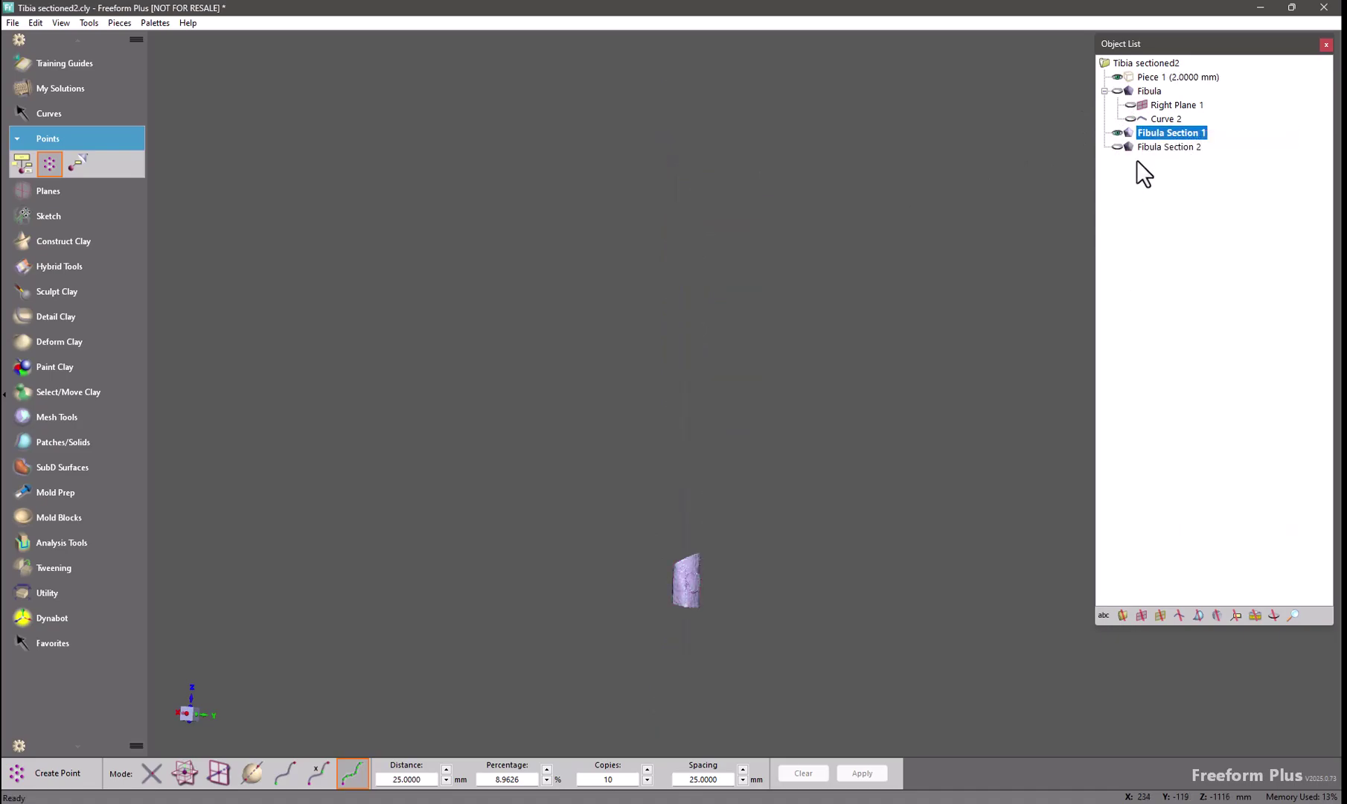
- Draw two crossing straight curves on the cut end face of Fibula Section 1, about 14.6 mm and 11 mm long
middle_drag(673, 484, 725, 776)
scroll(462, 715, up, 5)
scroll(459, 709, up, 5)
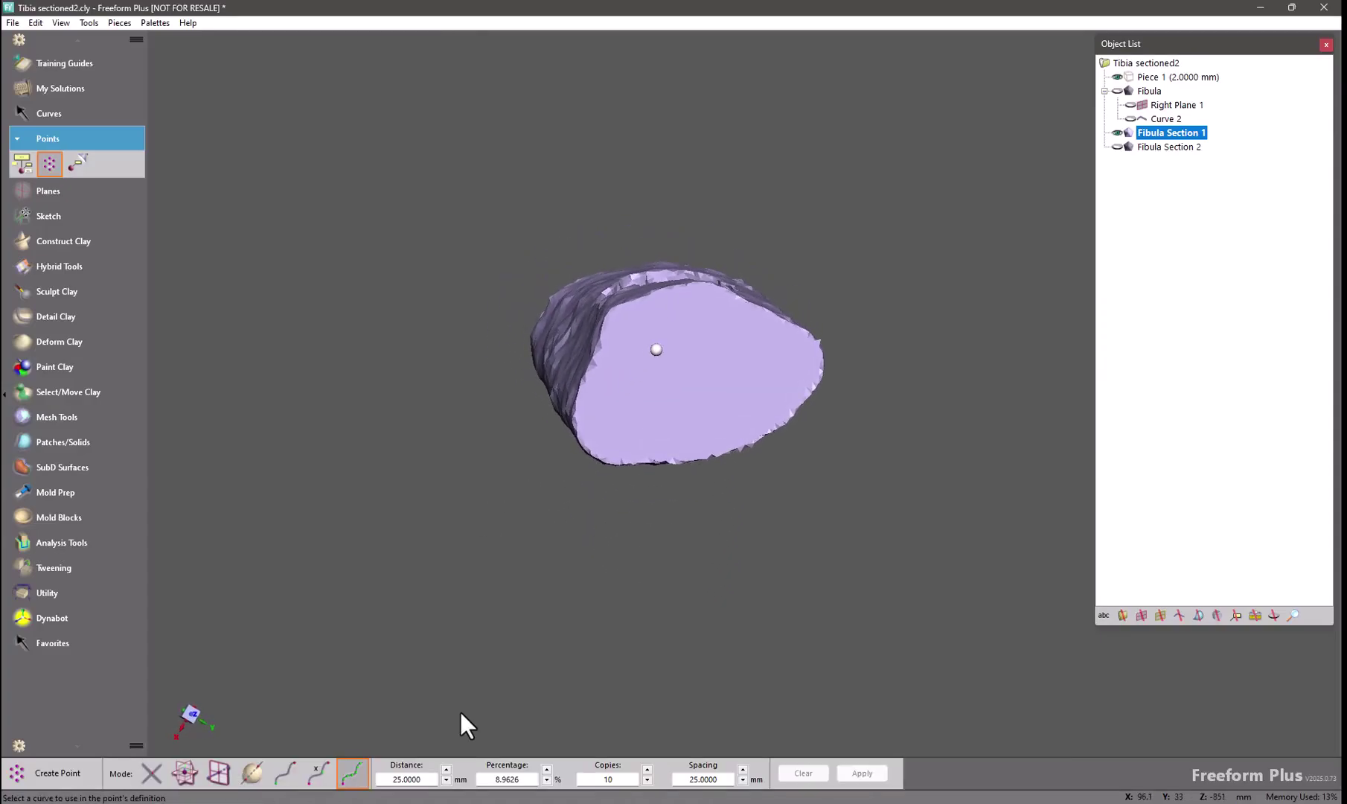
key(d)
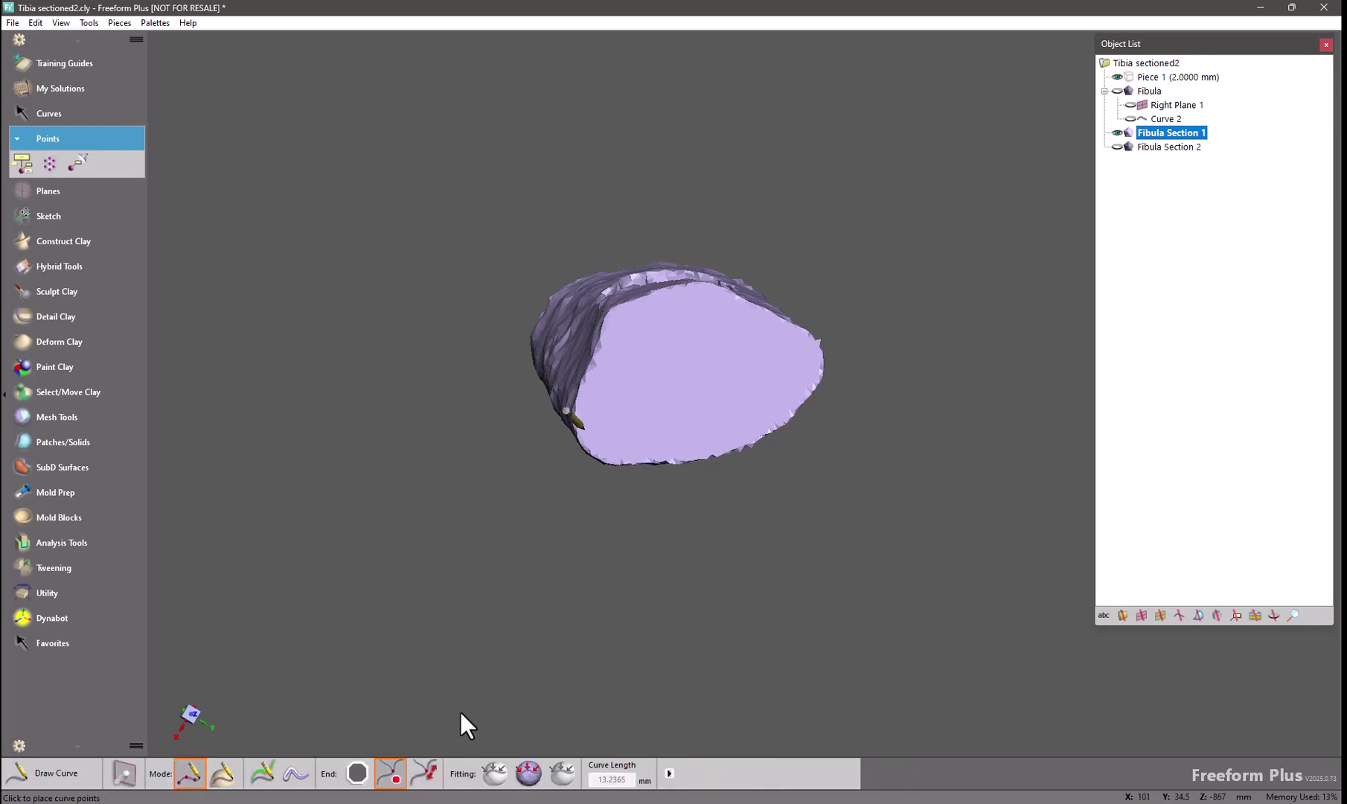
click(583, 427)
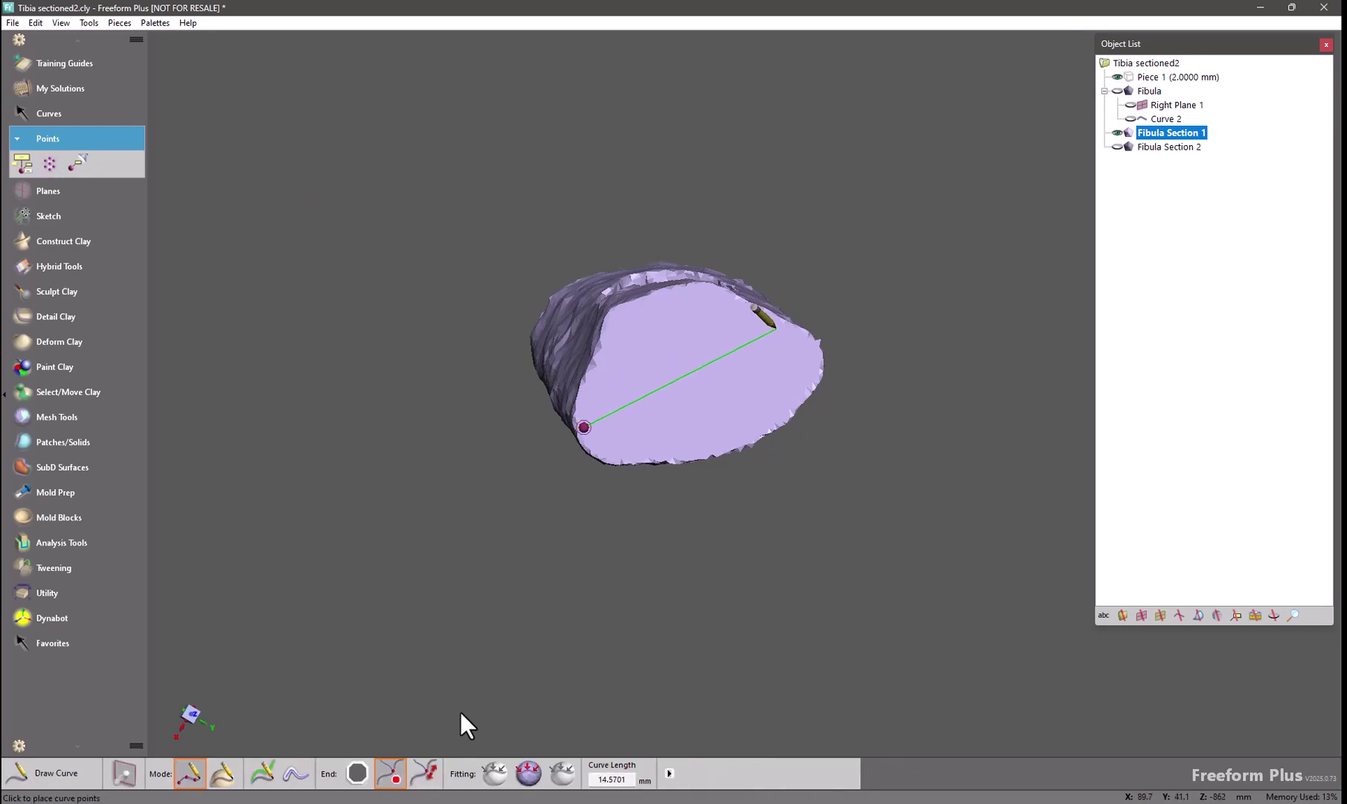
click(776, 327)
click(775, 326)
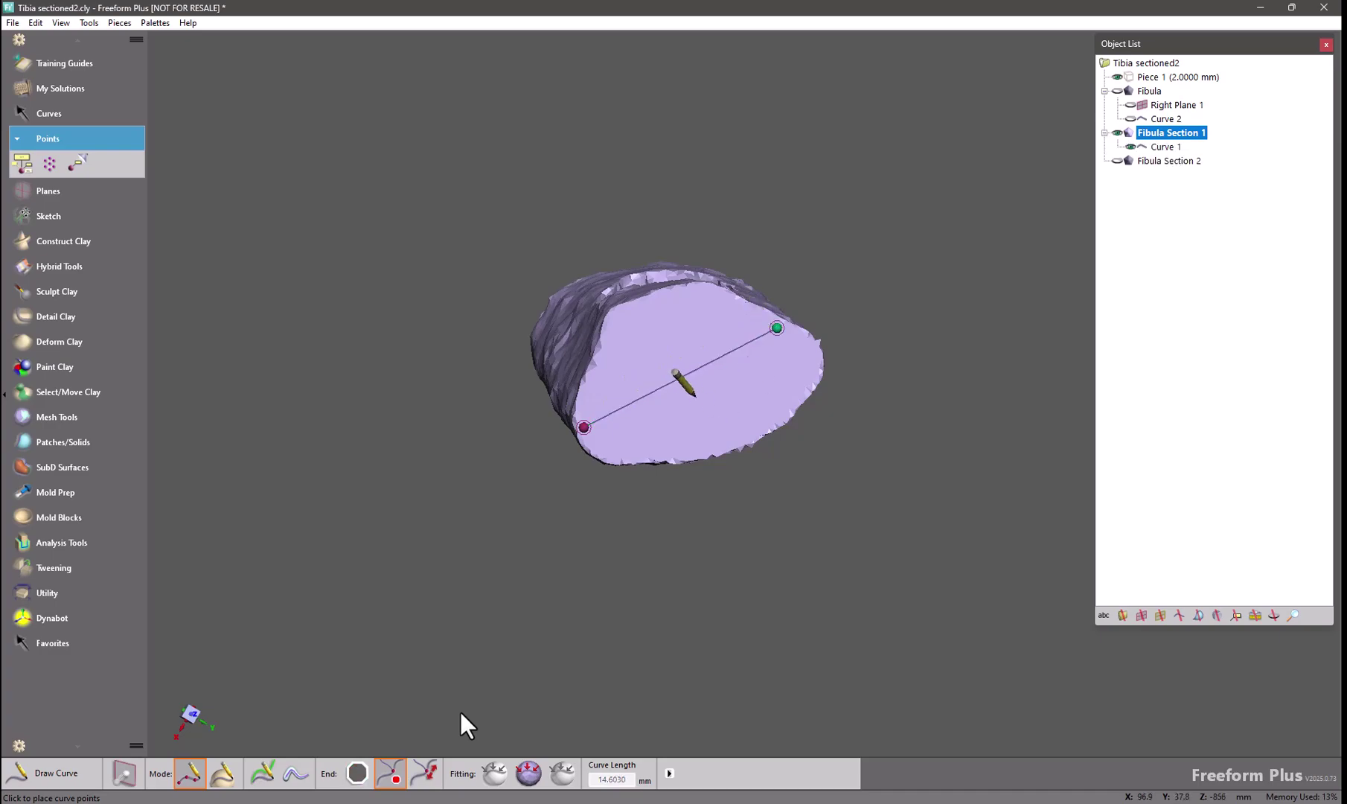
click(654, 305)
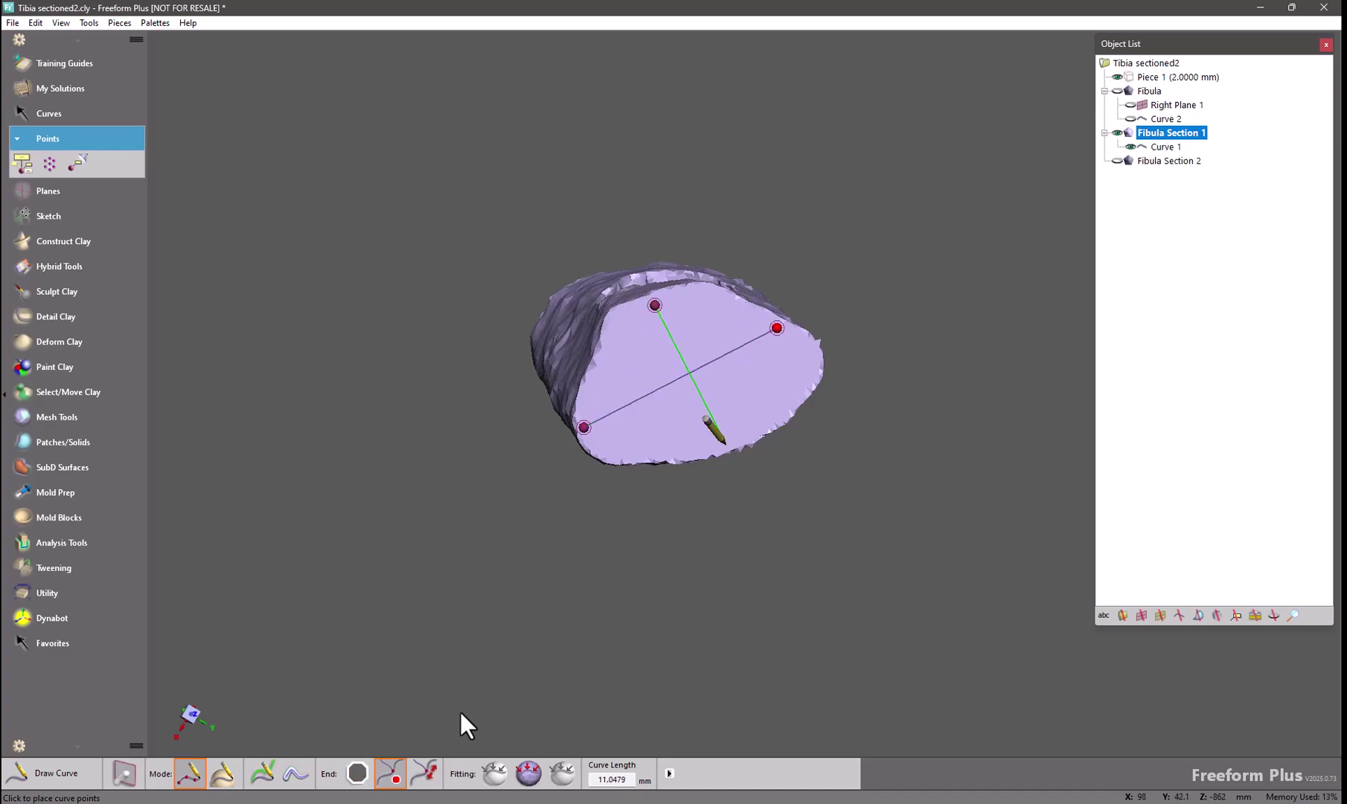
click(727, 445)
click(727, 444)
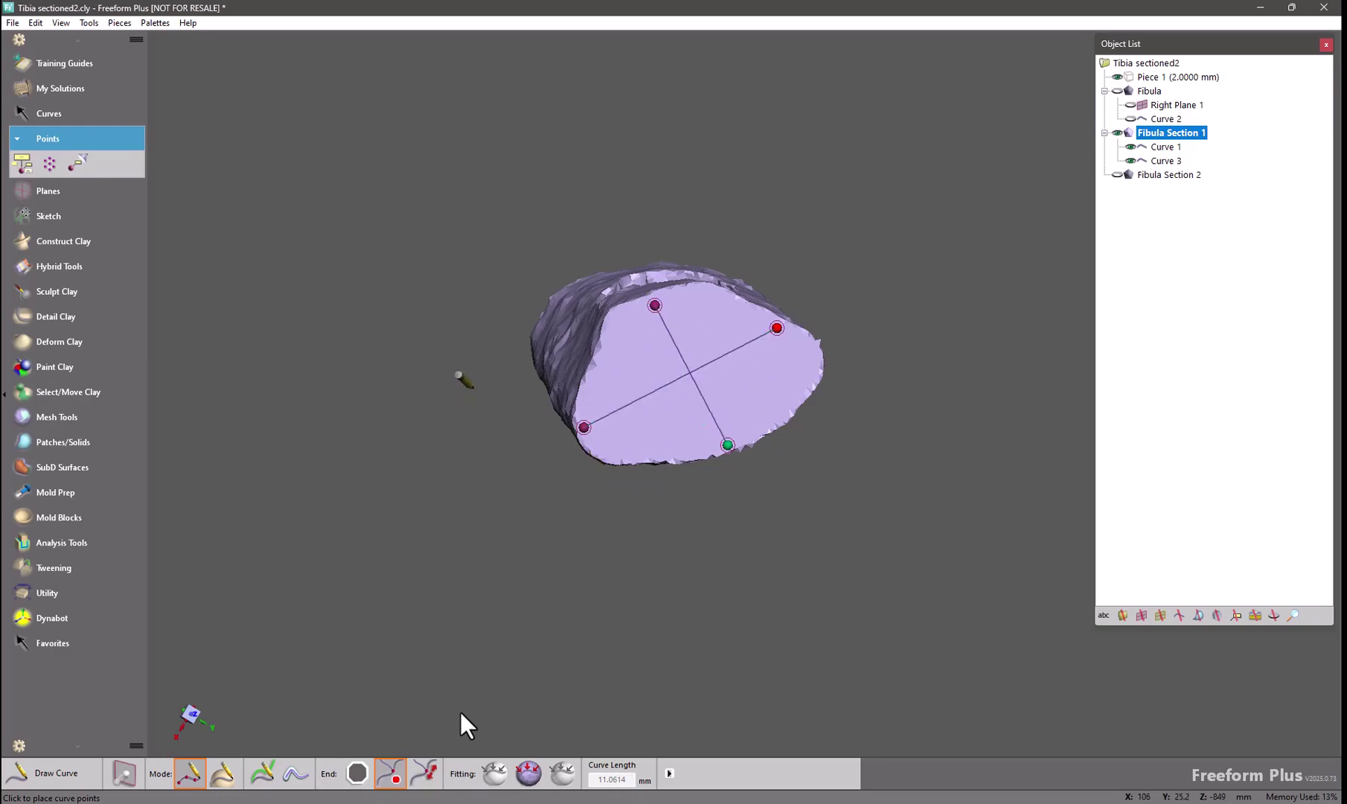
- Create a point at the intersection of the two crossing curves on the section's cut face, using a 0.1 mm tolerance
click(49, 166)
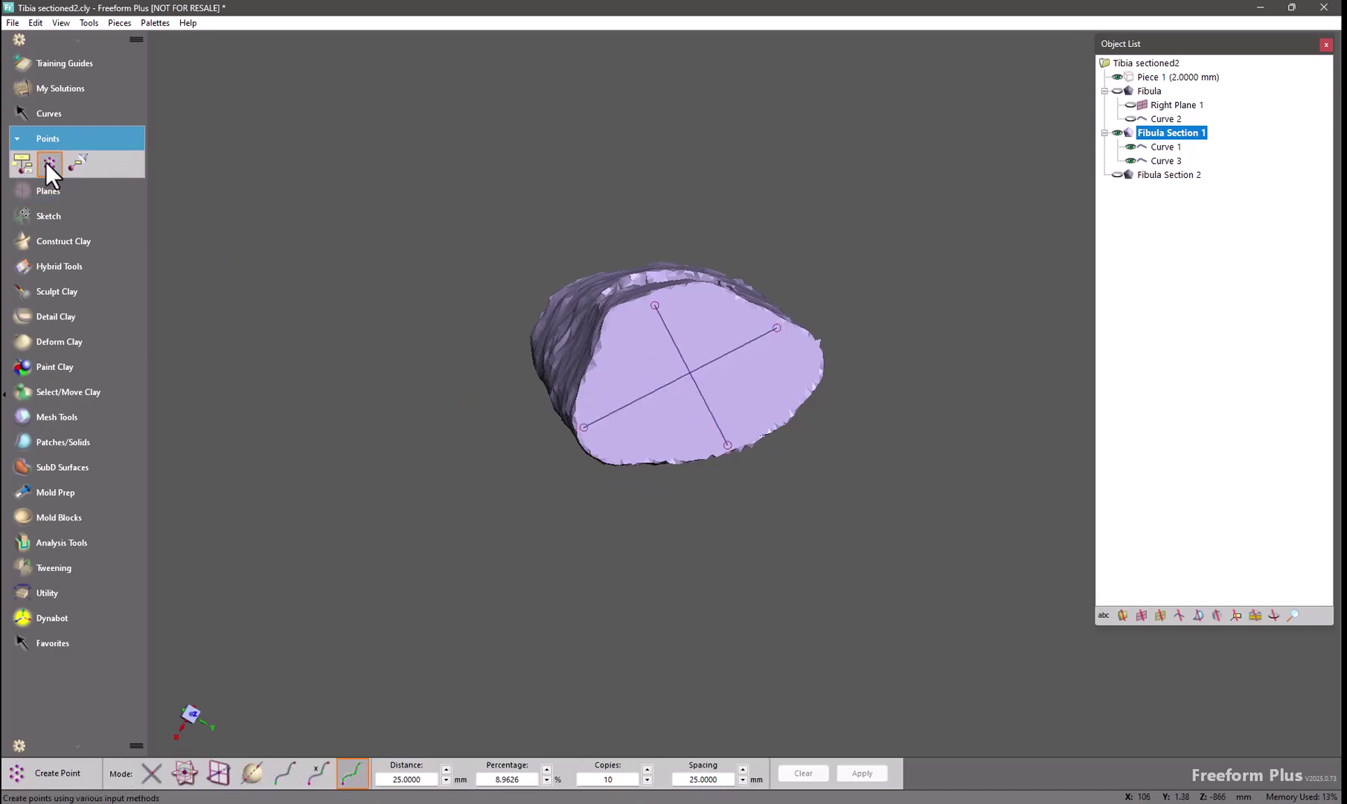
click(153, 771)
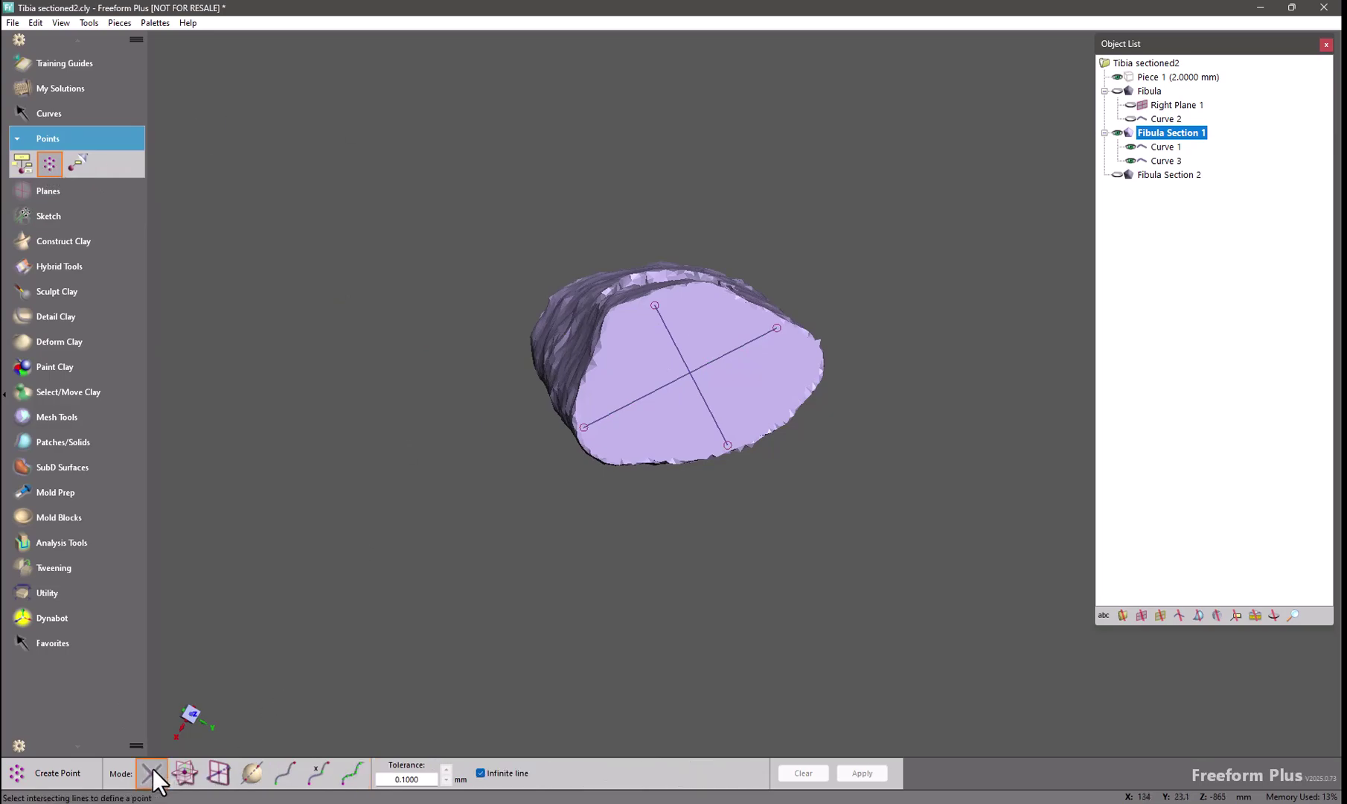
click(1165, 161)
shift+click(1166, 146)
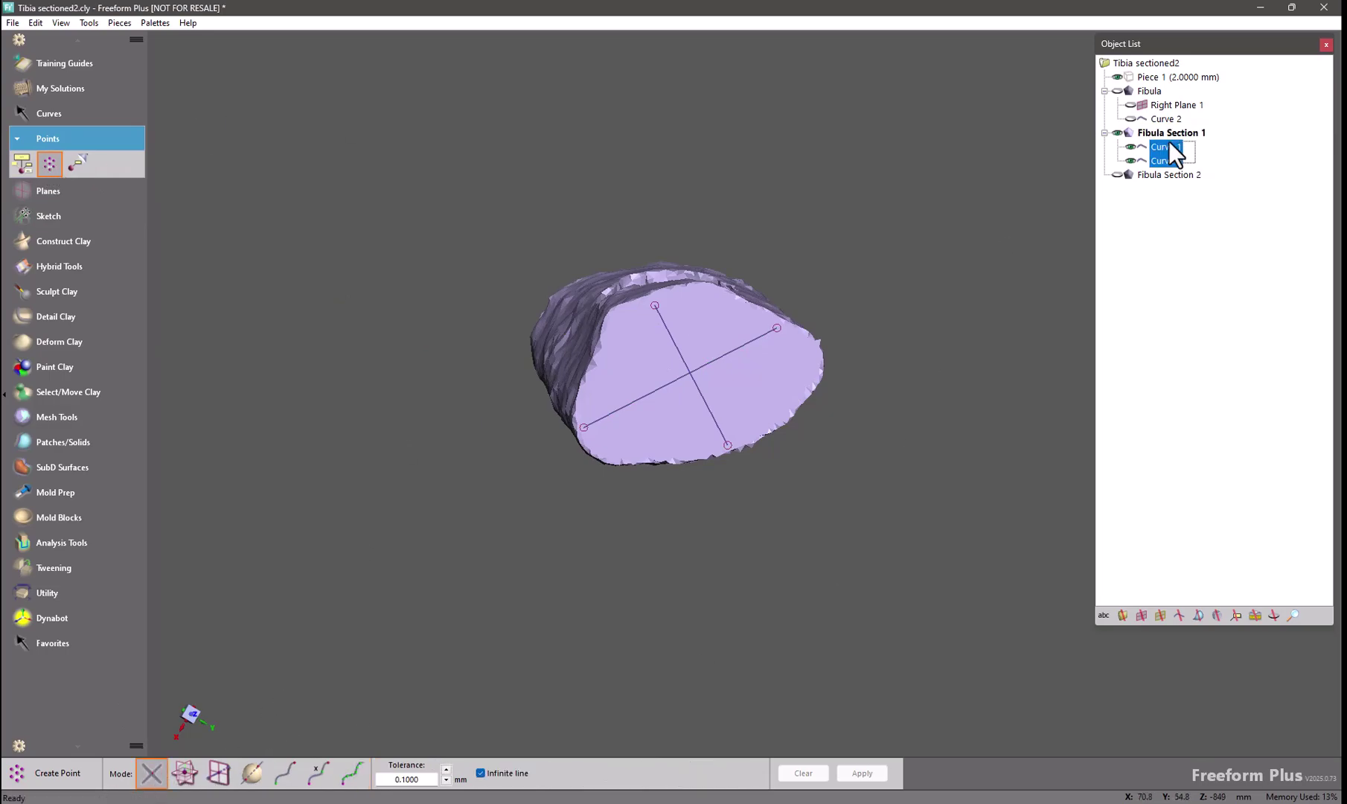
click(859, 776)
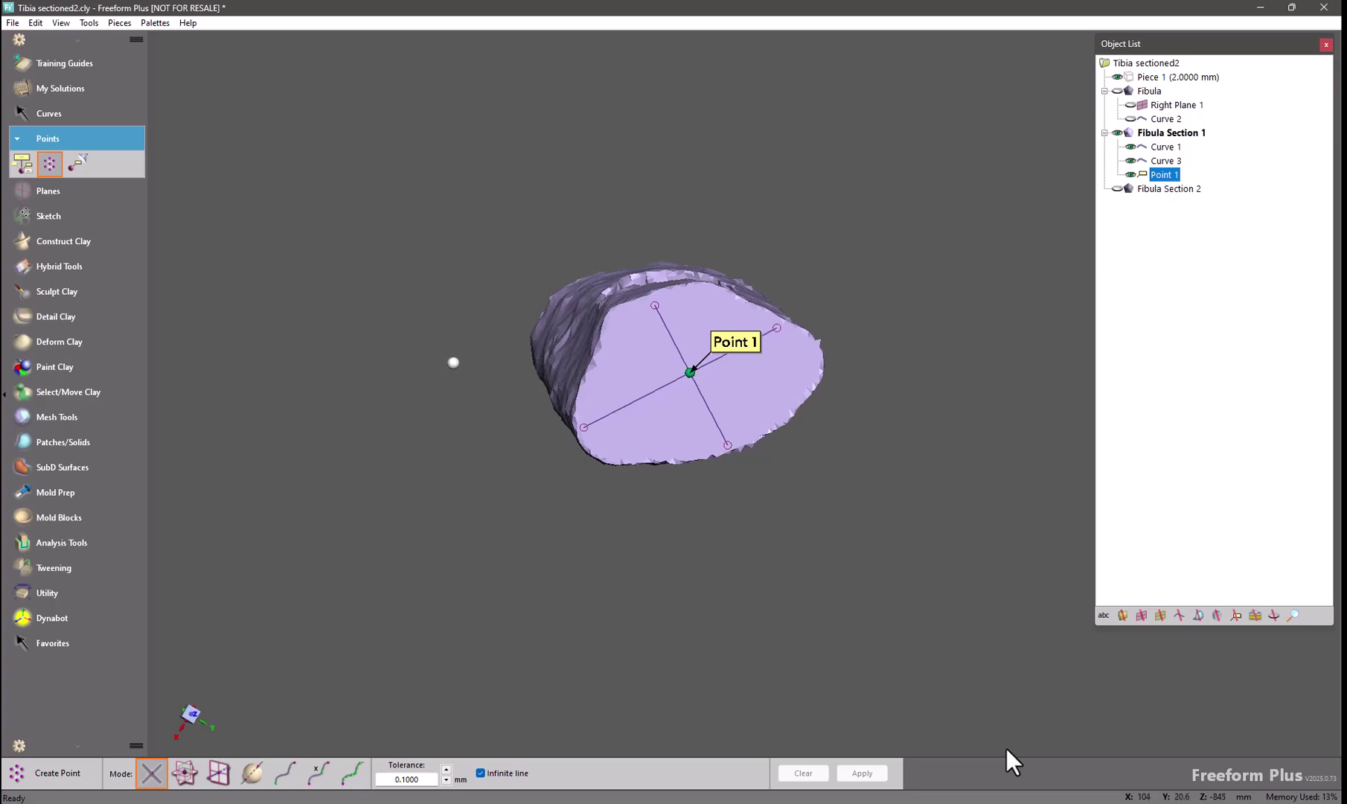
- Place a 10 mm surface-normal axis marker at Point 1 and create a plane there perpendicular to it, lying on the cut face
click(49, 113)
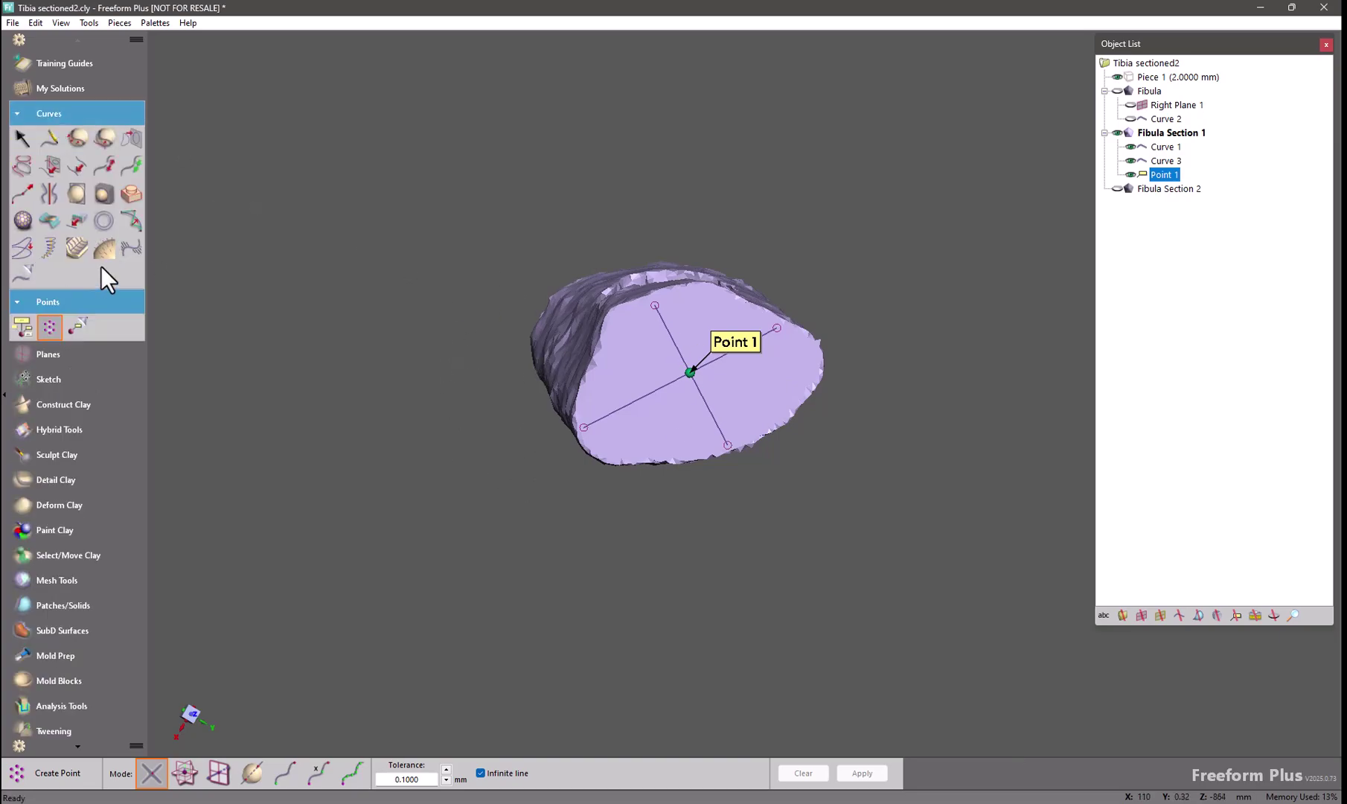
click(103, 246)
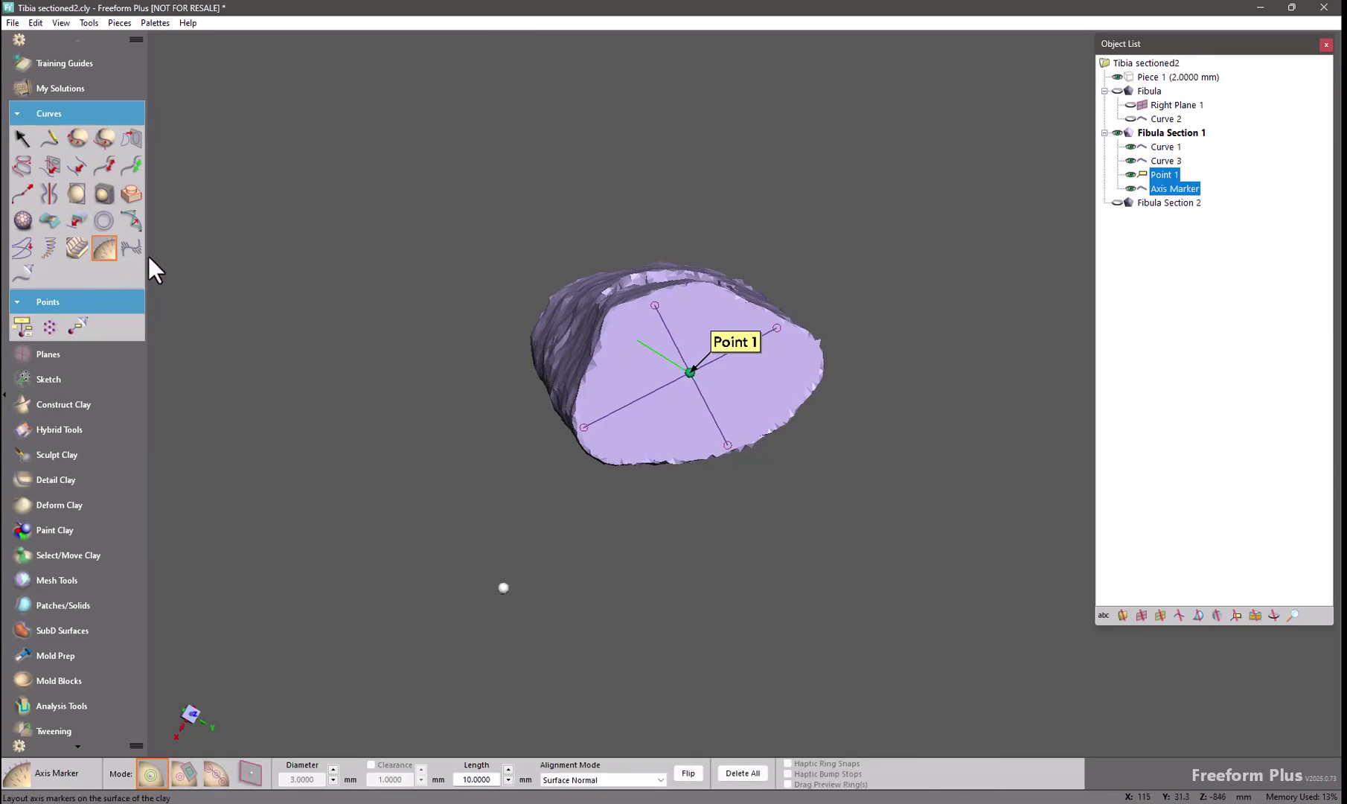
click(72, 354)
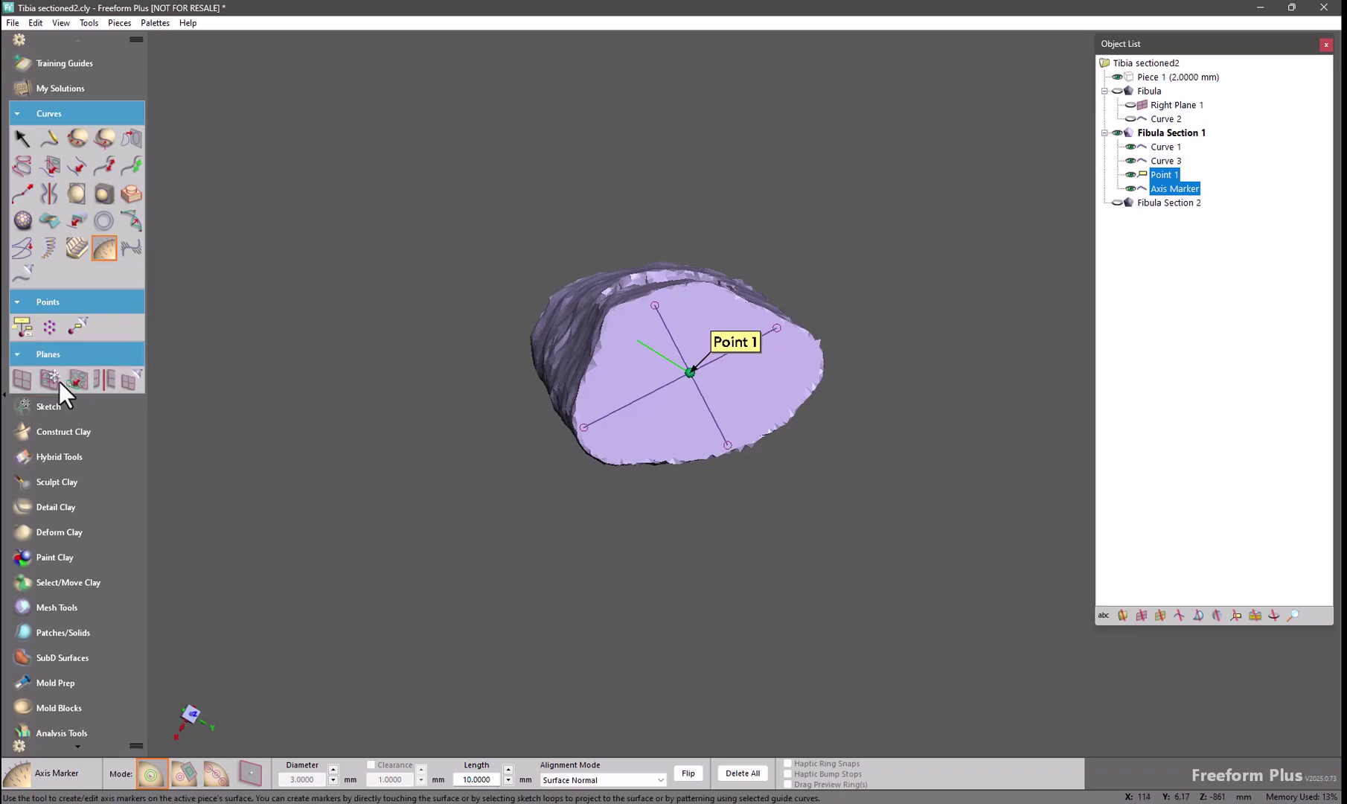
click(47, 378)
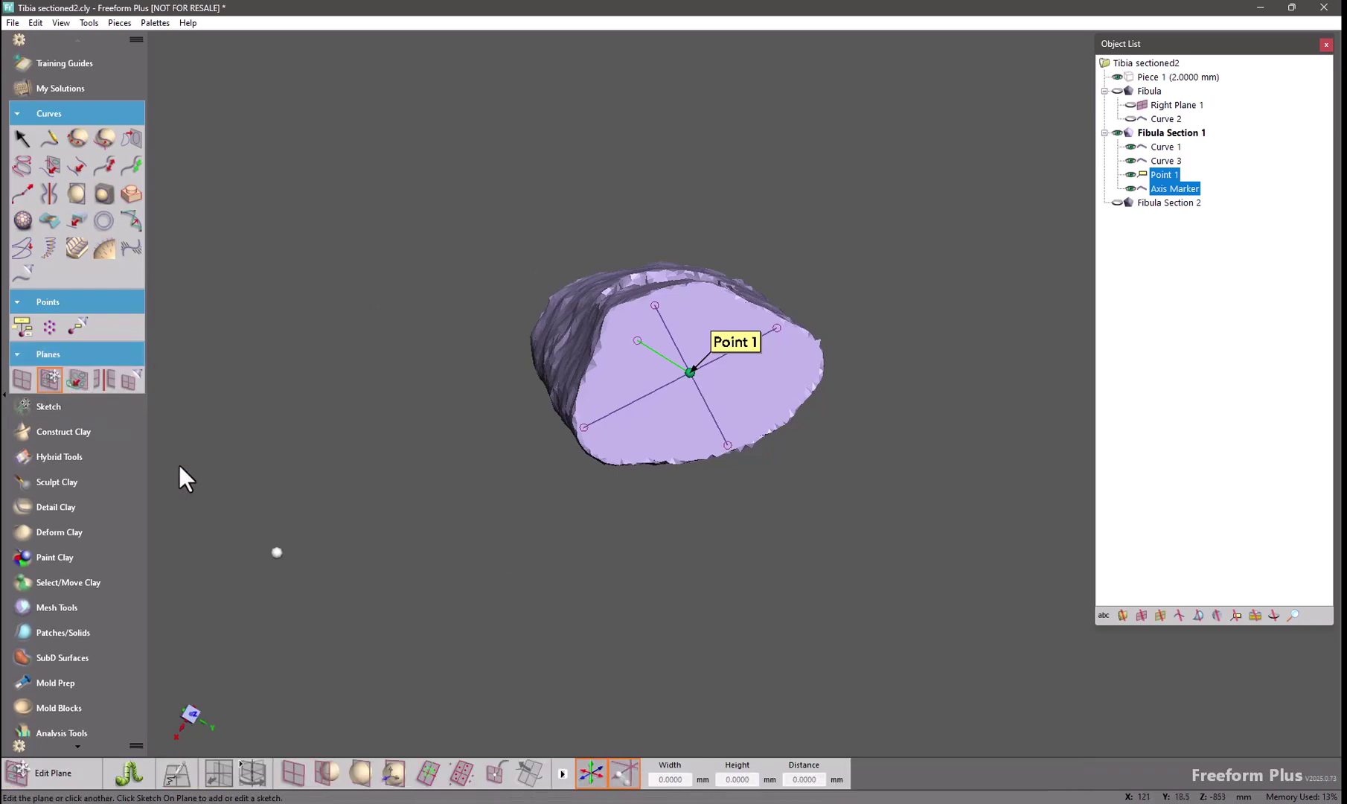
click(1183, 266)
click(493, 764)
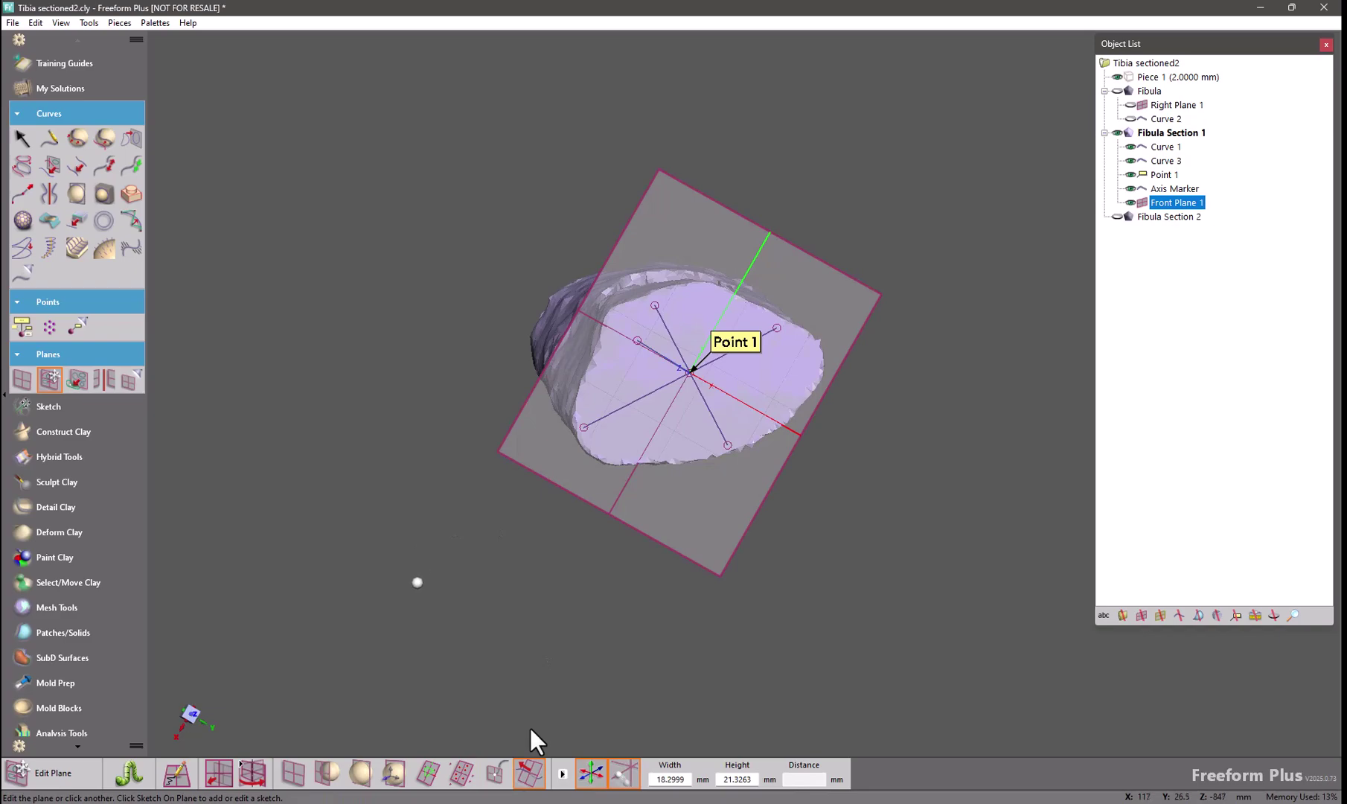
key(space)
key(space)
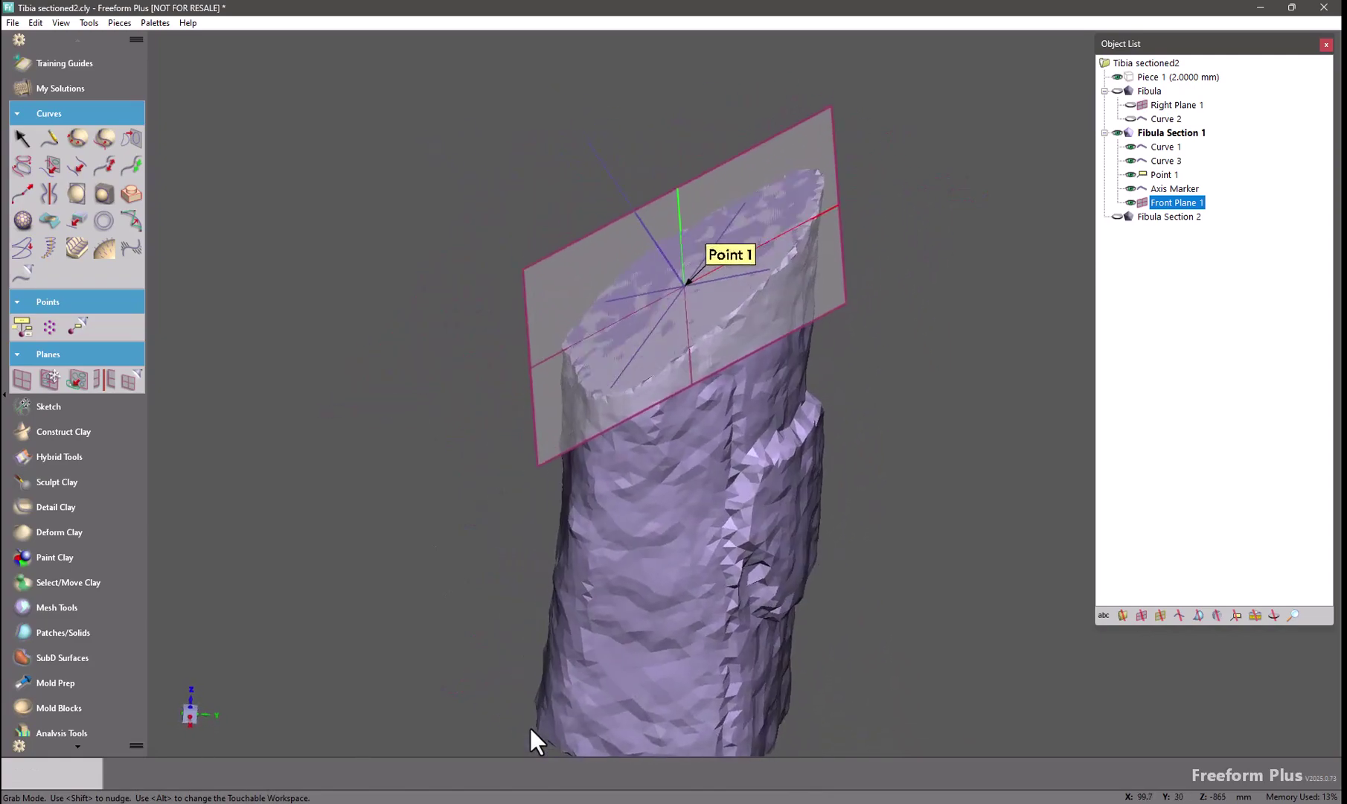
key(space)
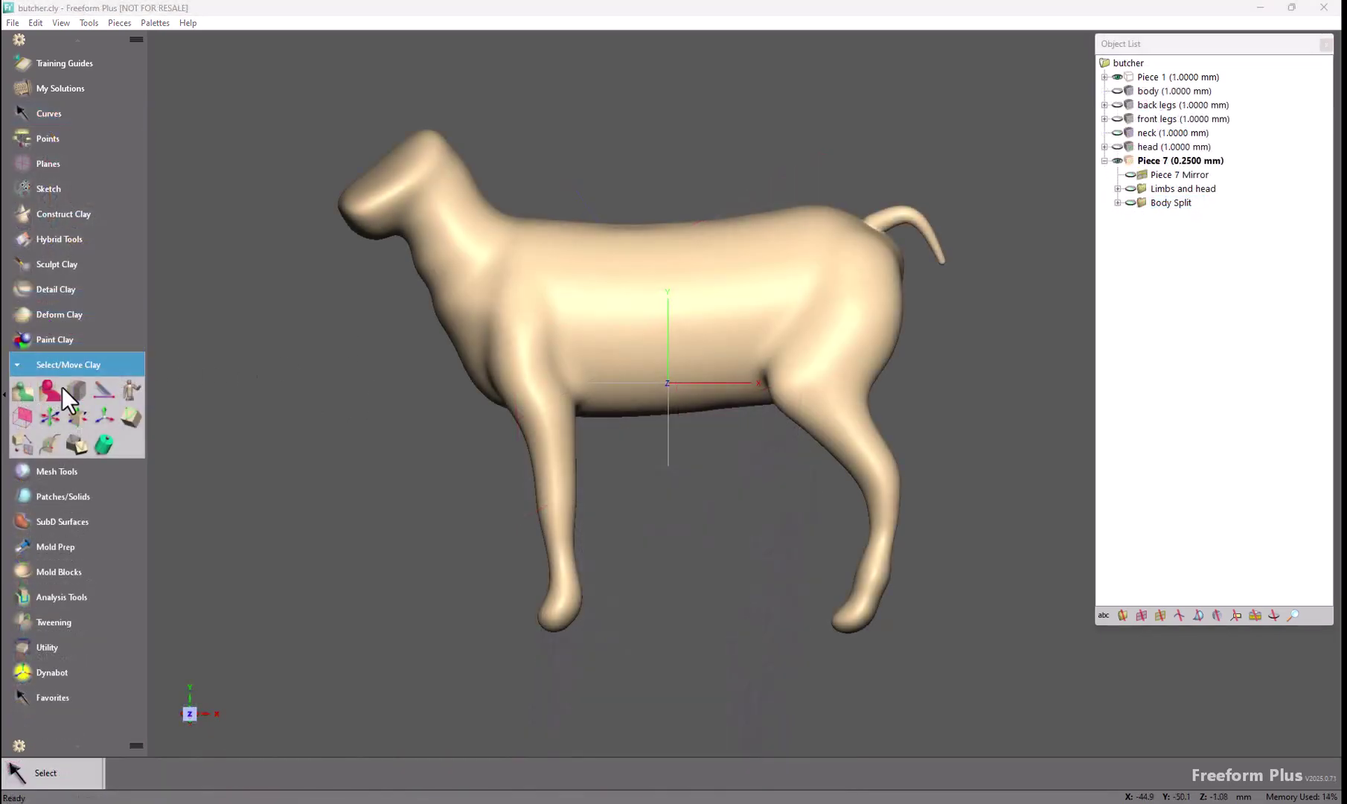
- Select the clay of the animal's head and neck in the butcher model with a square box selection, then clear the selection
click(23, 390)
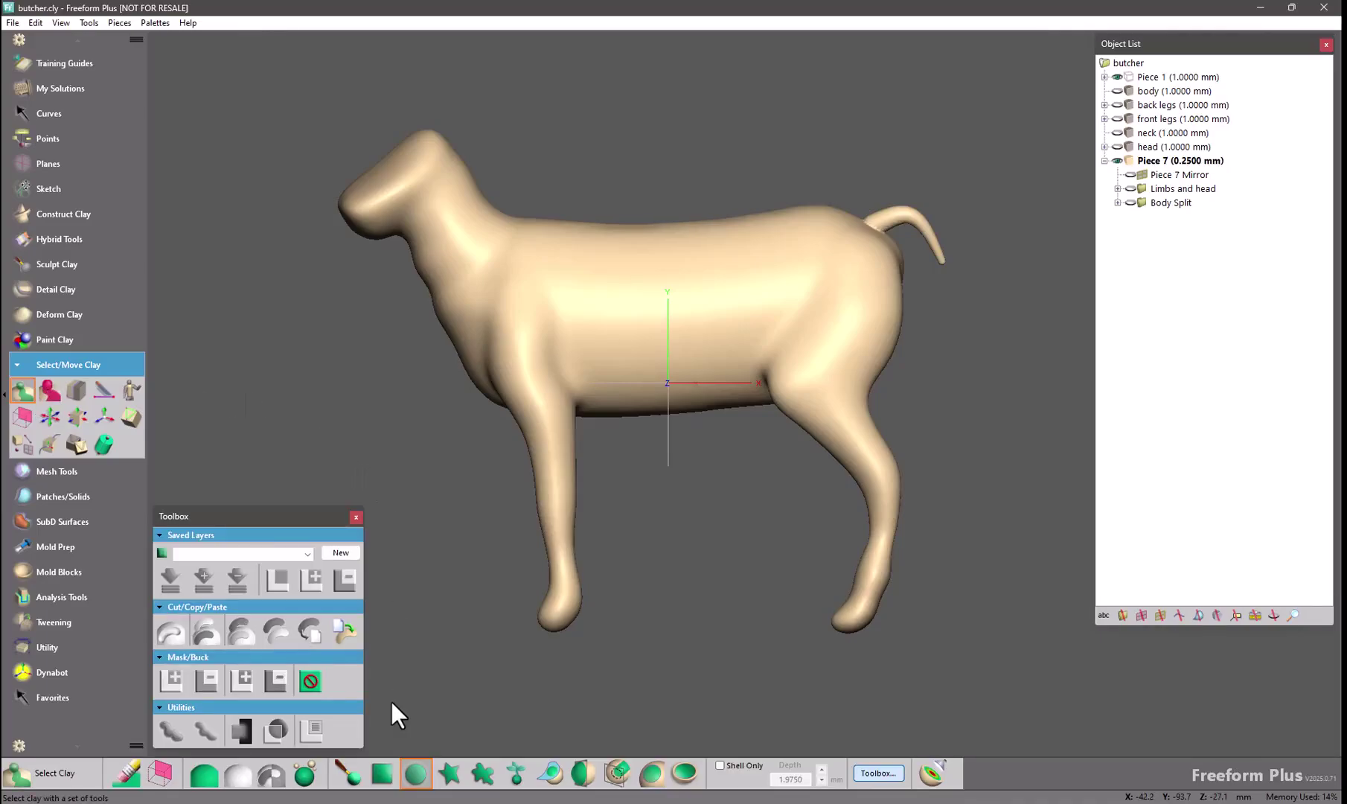
click(381, 778)
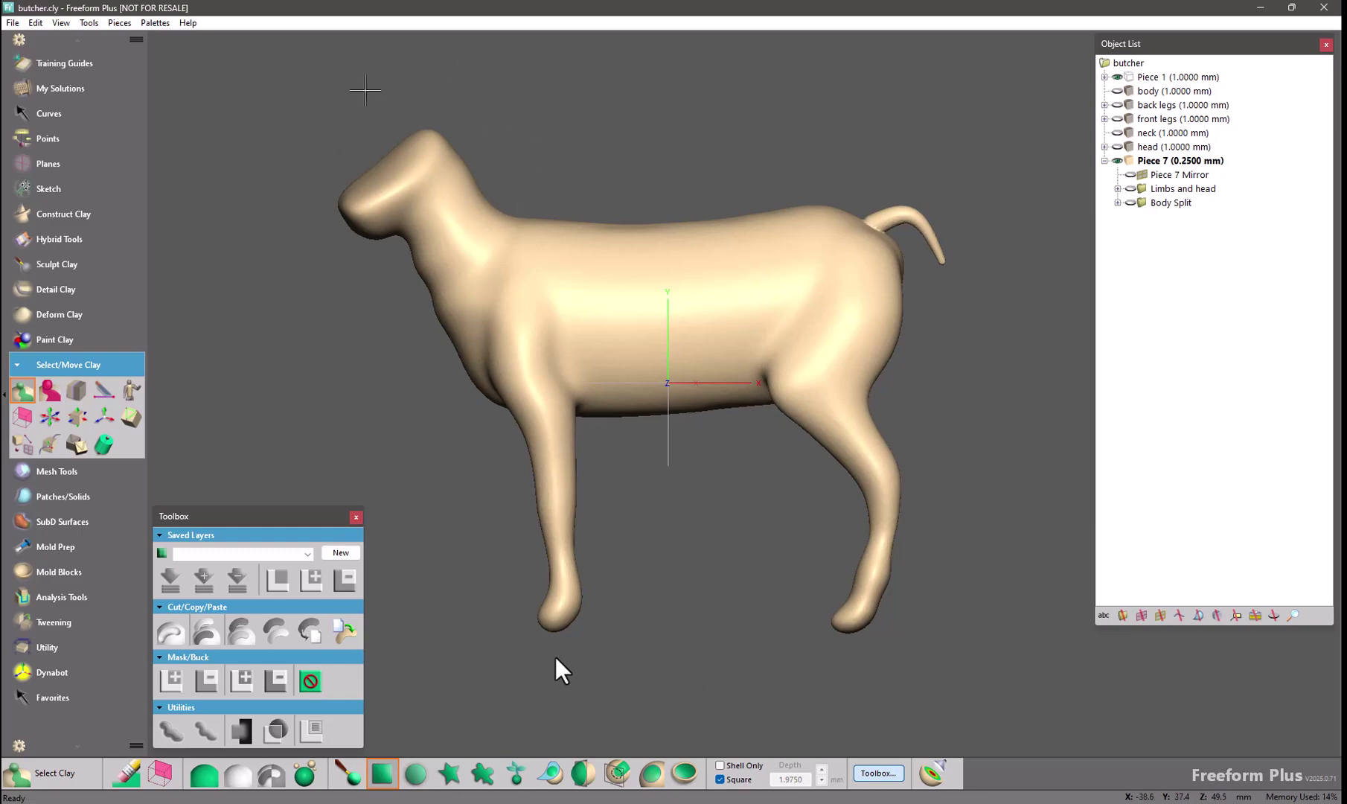
drag(322, 118, 538, 170)
click(538, 334)
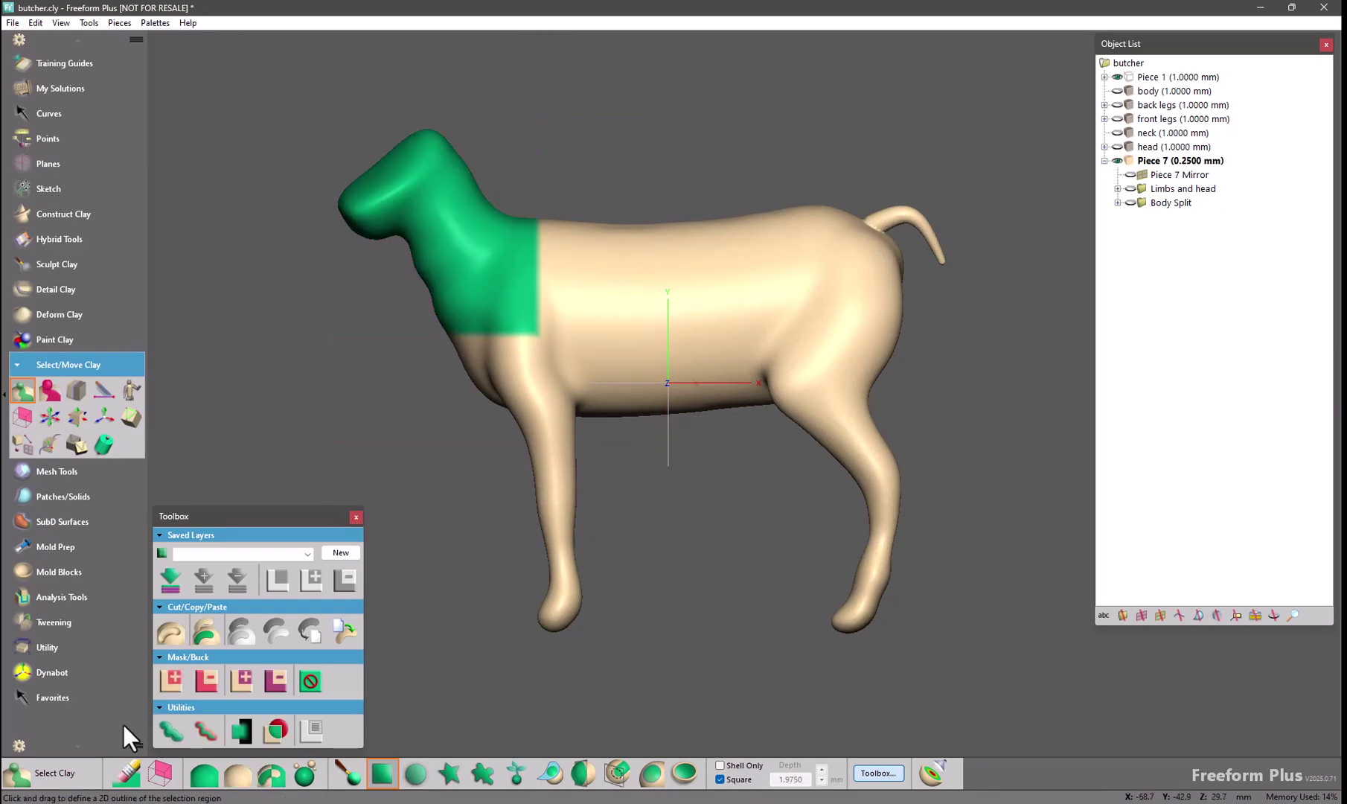
click(238, 774)
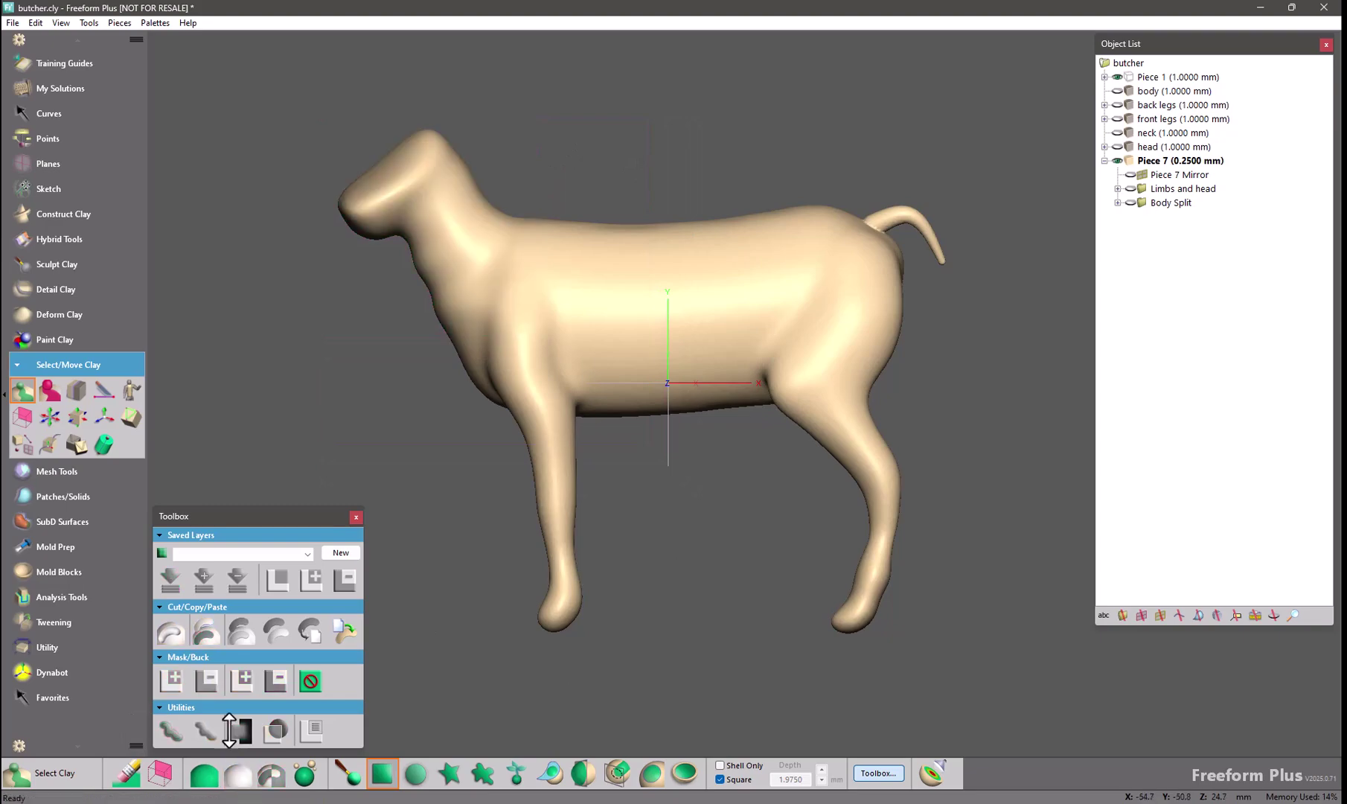
- Select a circular area of clay in the front half of the animal's torso with the cylinder selection
click(420, 778)
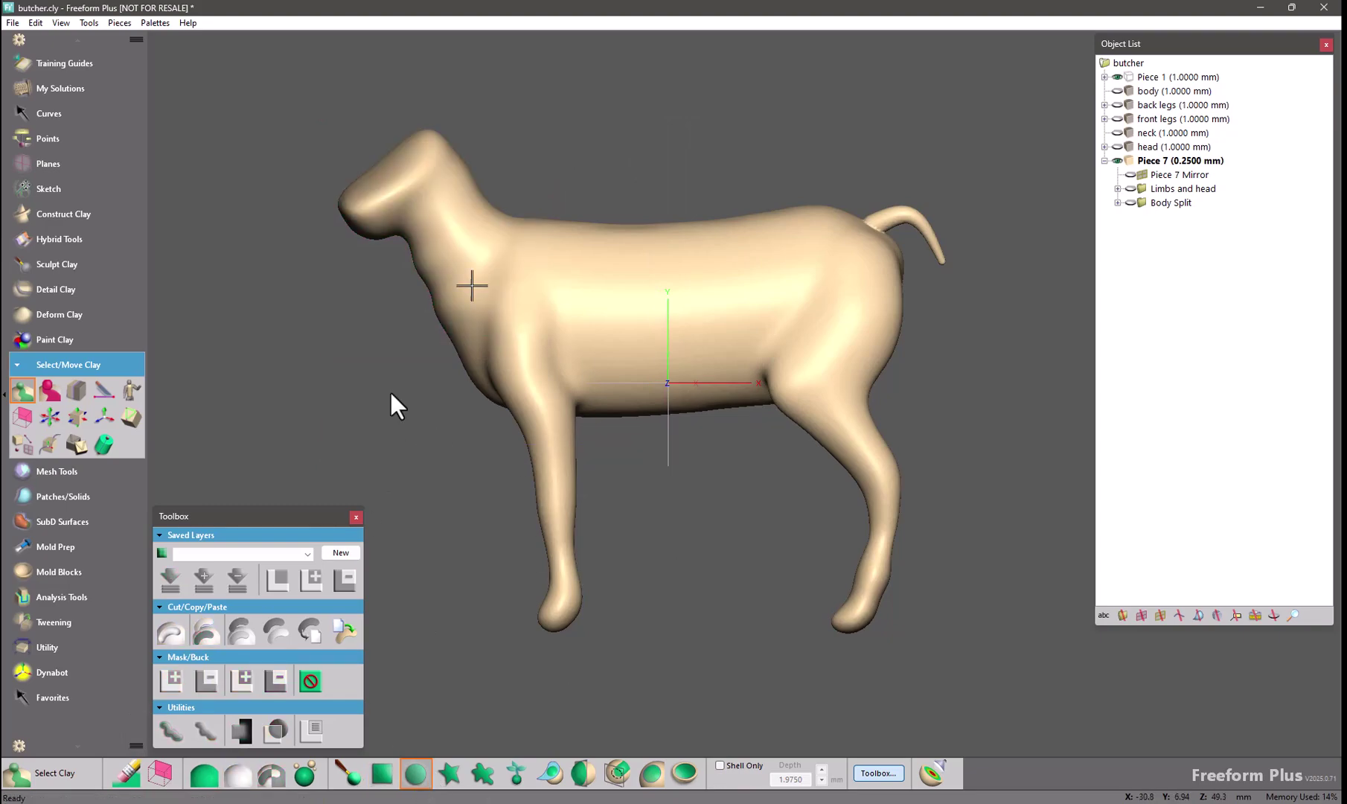
drag(638, 307, 703, 308)
click(703, 307)
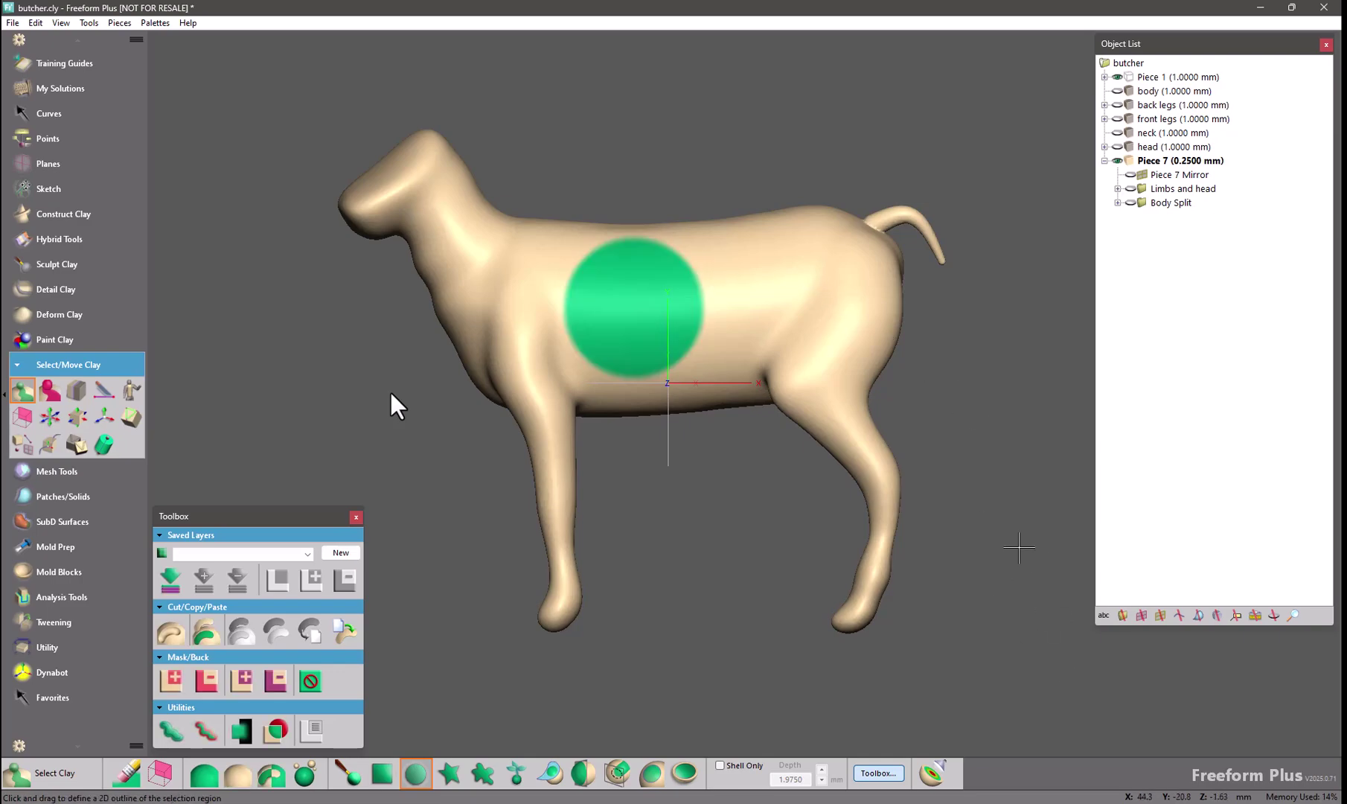
- Remove an overlapping circular area from the rear side of the torso selection, then clear the whole clay selection
click(131, 777)
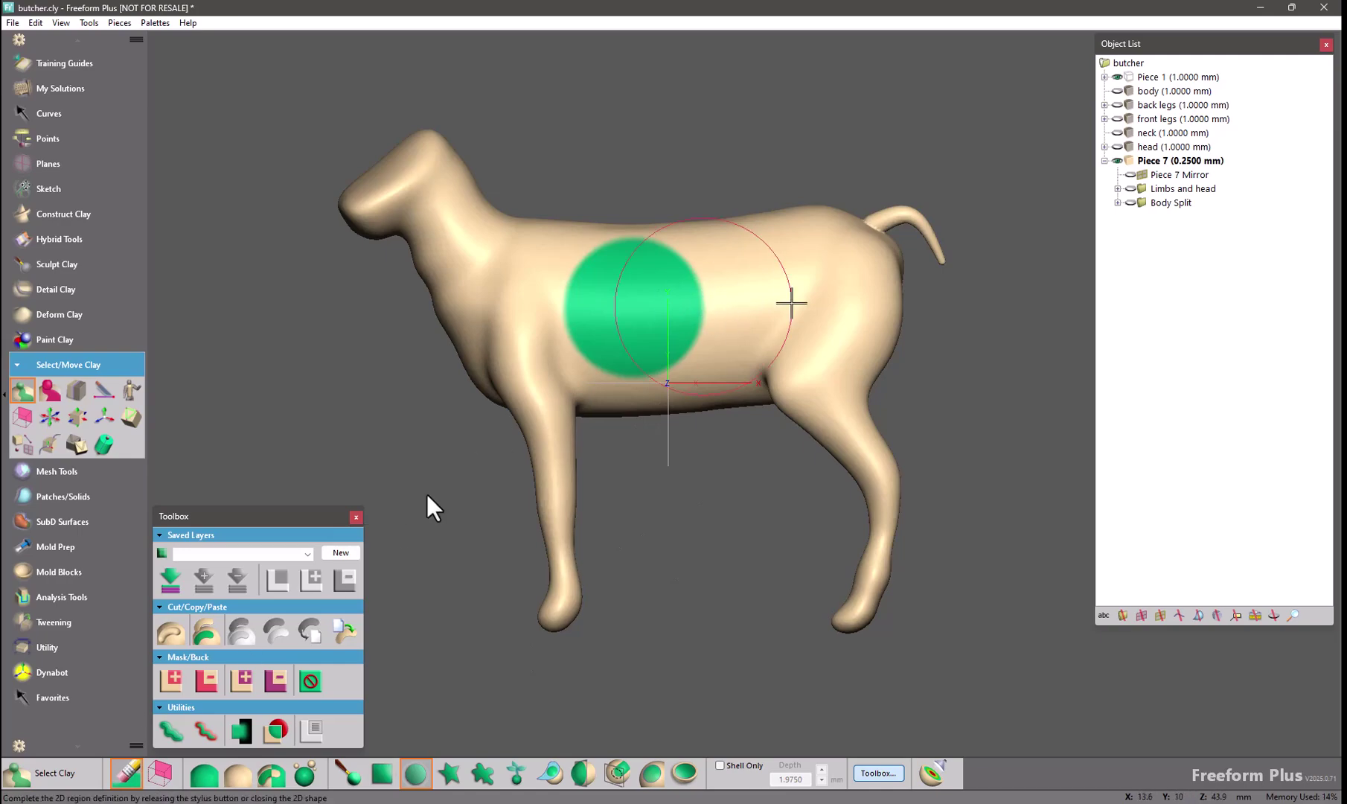
drag(703, 306, 755, 306)
click(757, 307)
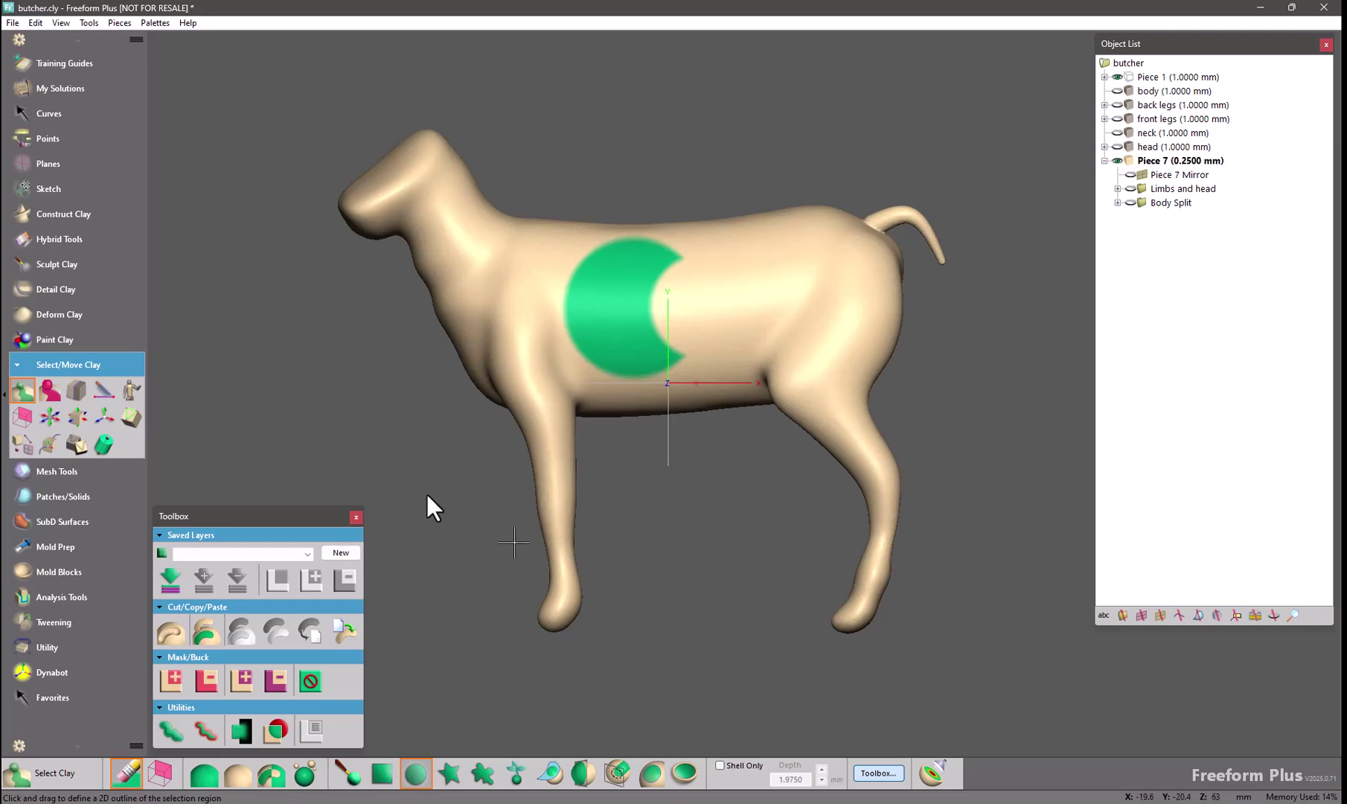
click(246, 778)
- Draw a closed curve about 100 mm long on the torso's side, running between the shoulder and the hind leg
key(d)
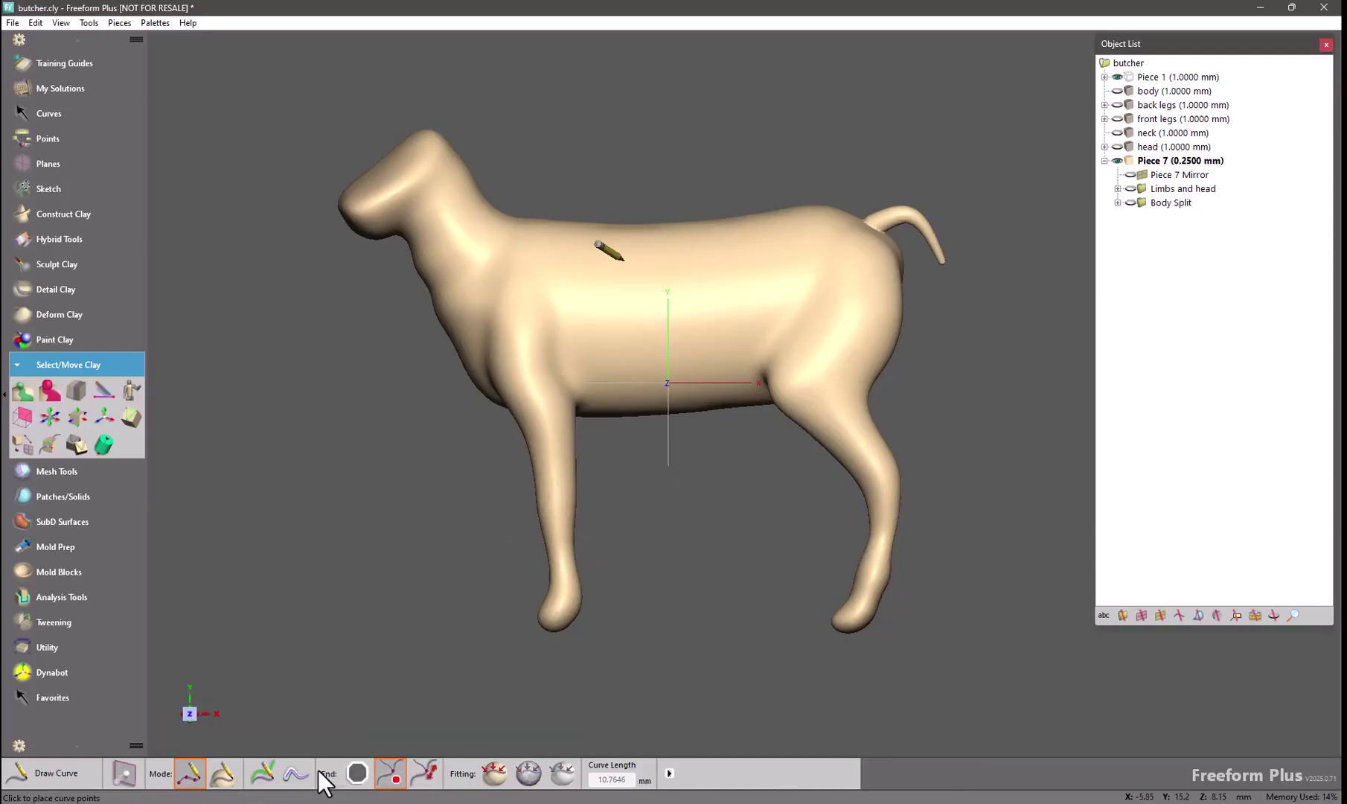
click(570, 241)
click(660, 240)
click(749, 227)
click(788, 238)
click(785, 291)
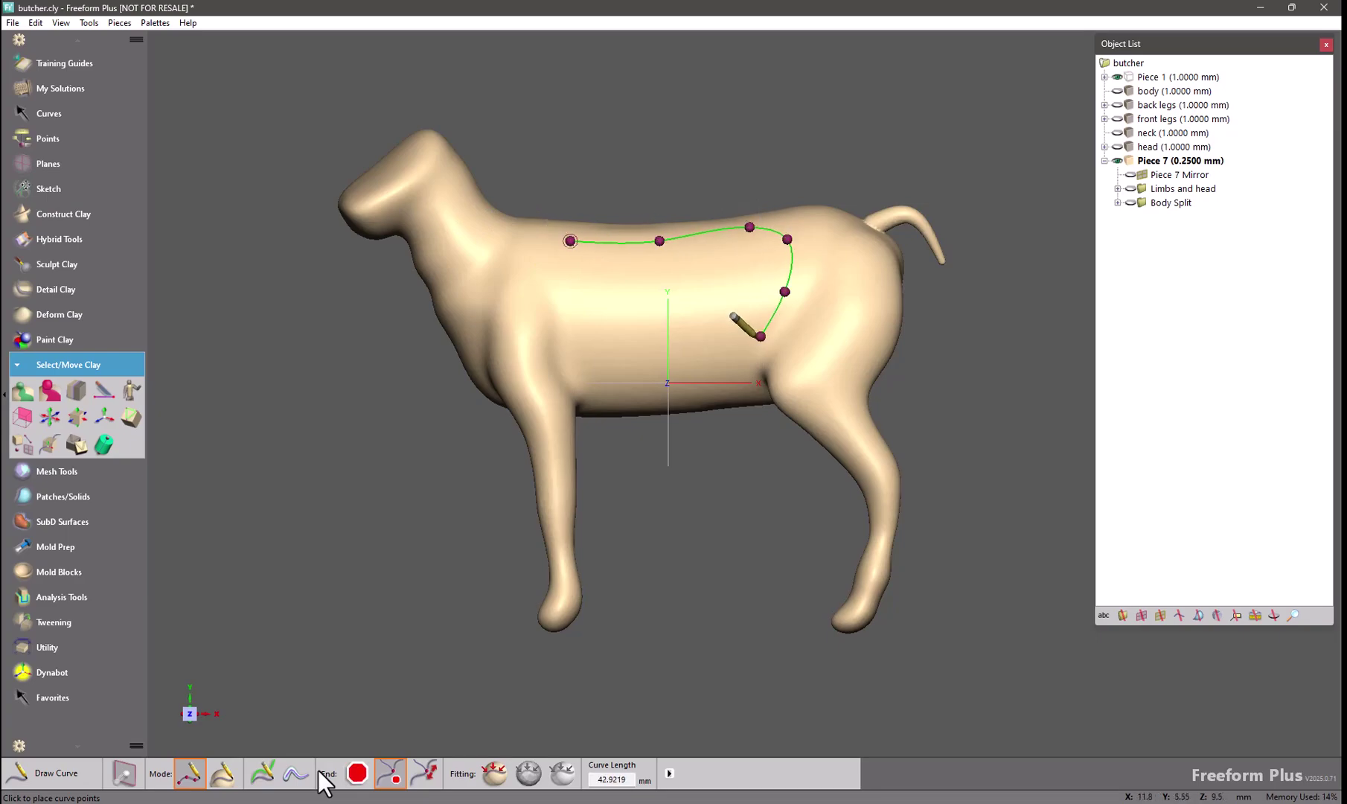
click(760, 336)
click(745, 380)
click(715, 400)
click(637, 396)
click(592, 378)
click(573, 317)
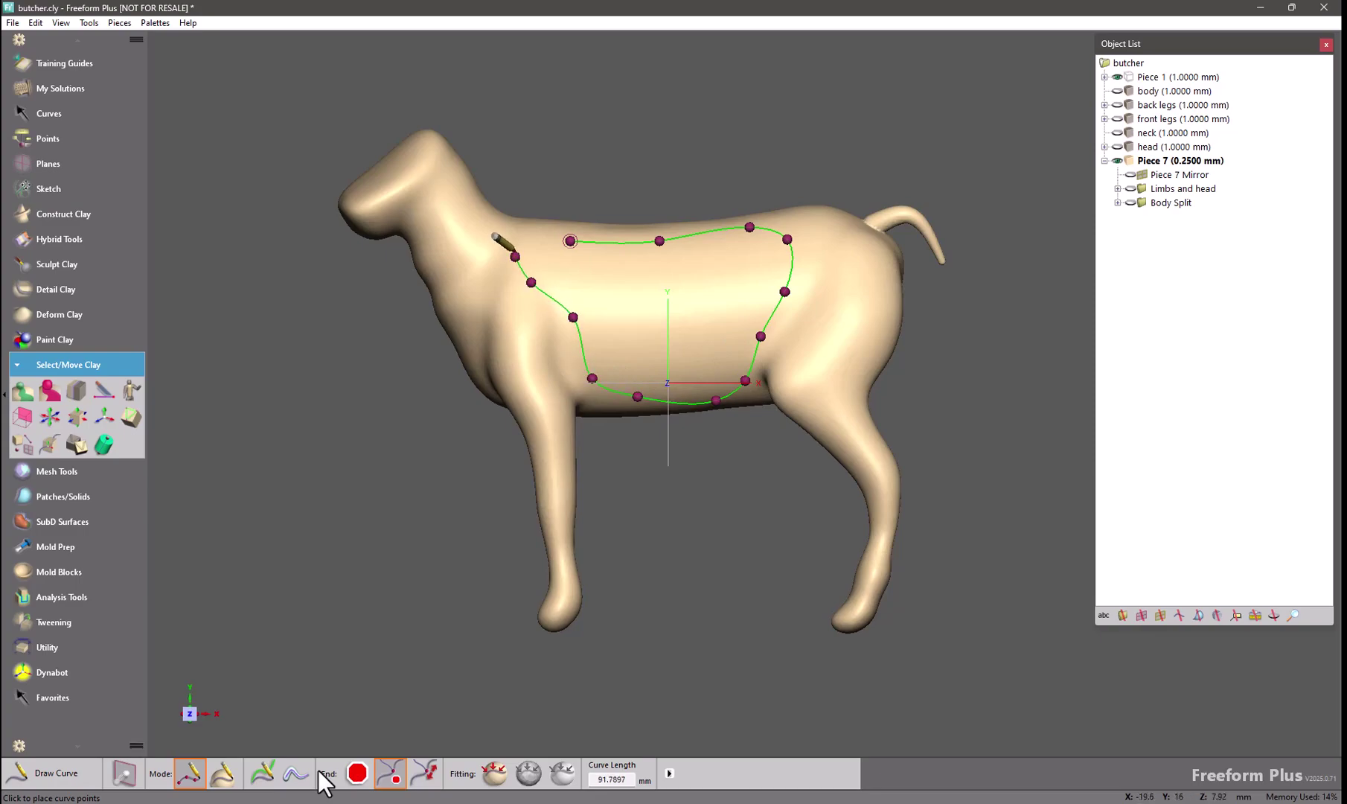
click(570, 241)
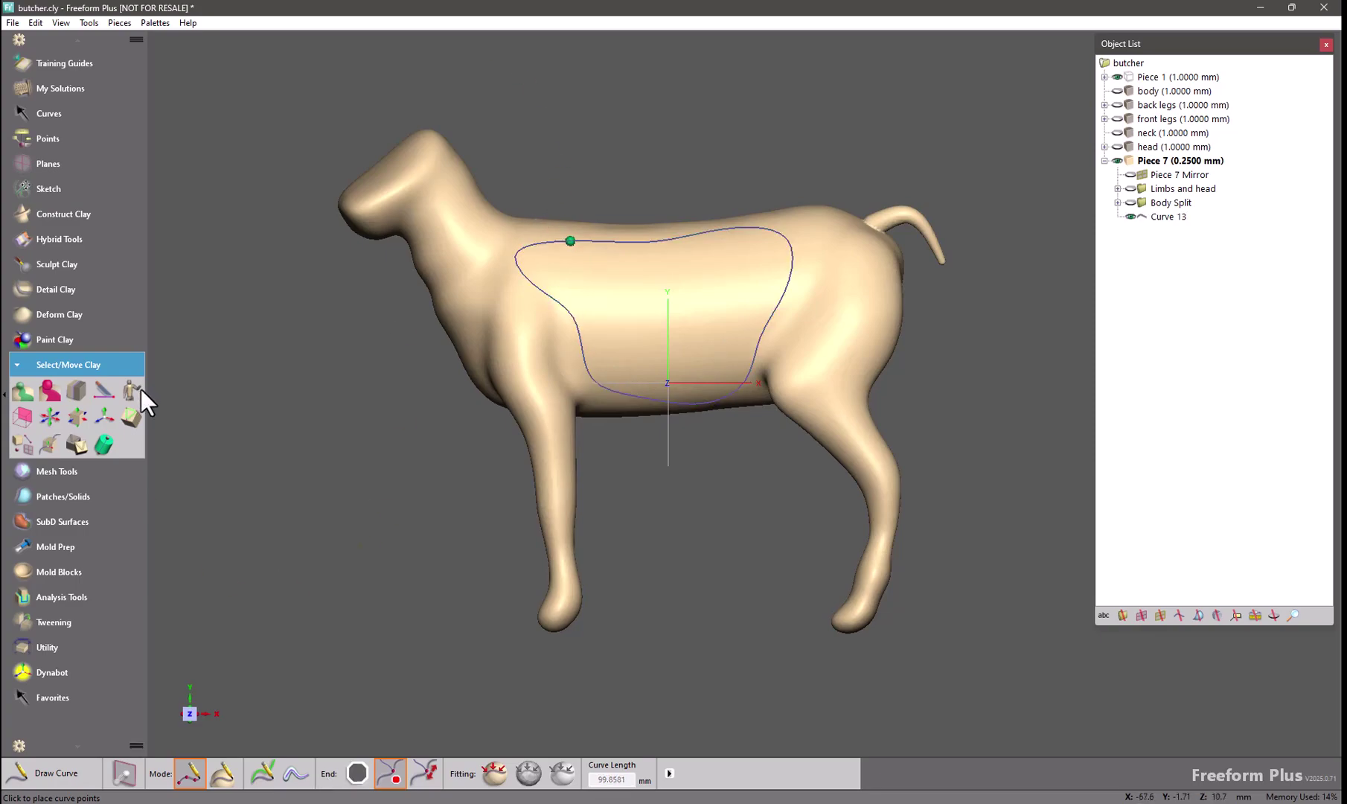
- Select the clay inside the torso's closed curve with the loop selection, using a depth of 2 mm
click(24, 391)
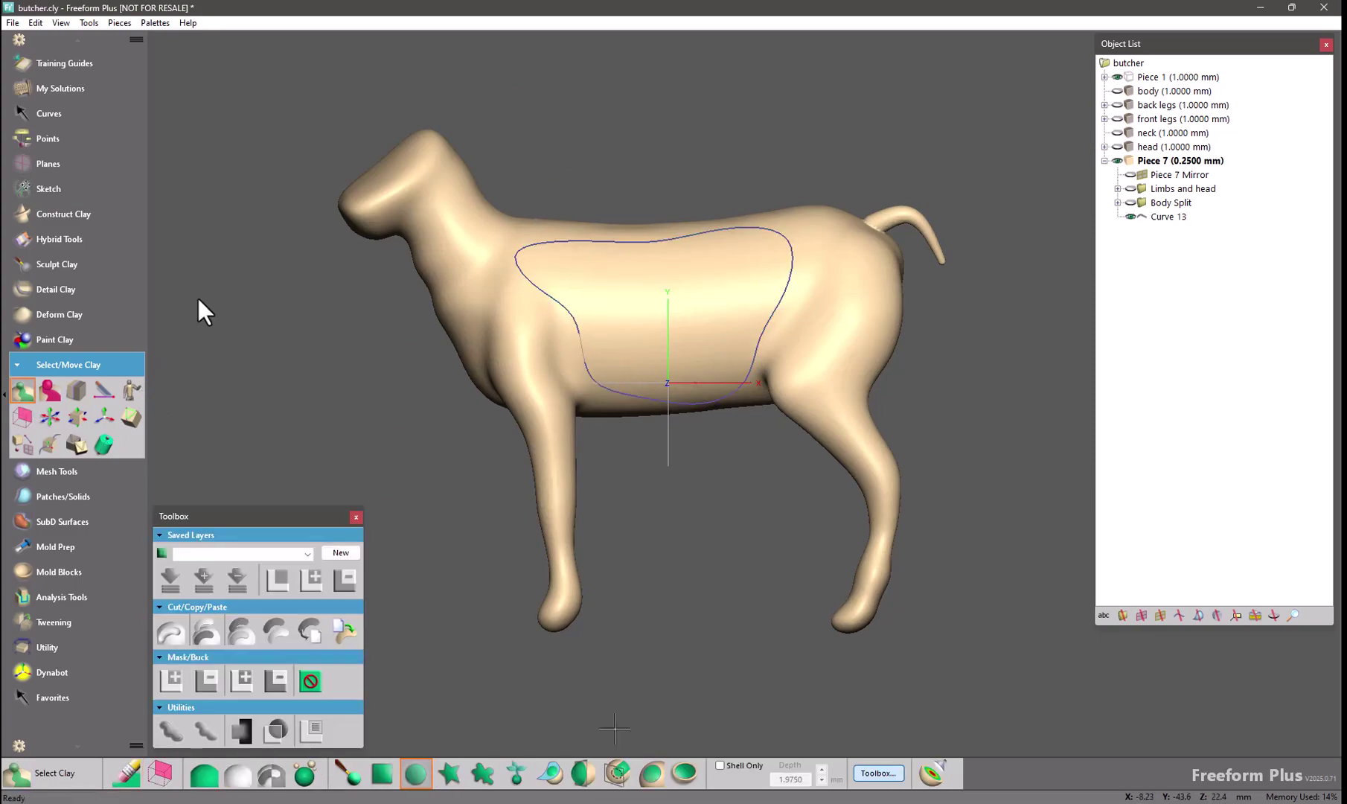
click(651, 773)
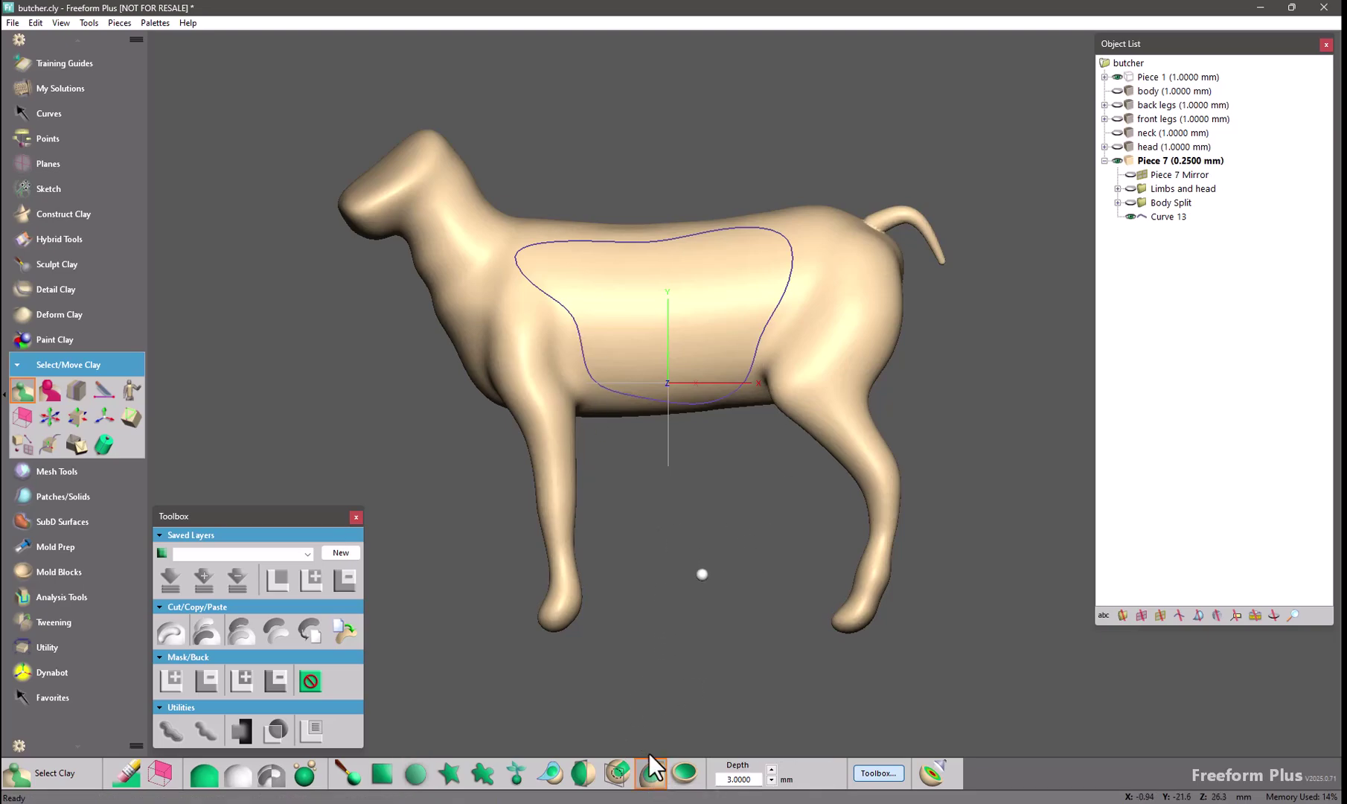
double_click(754, 779)
text(2)
key(Return)
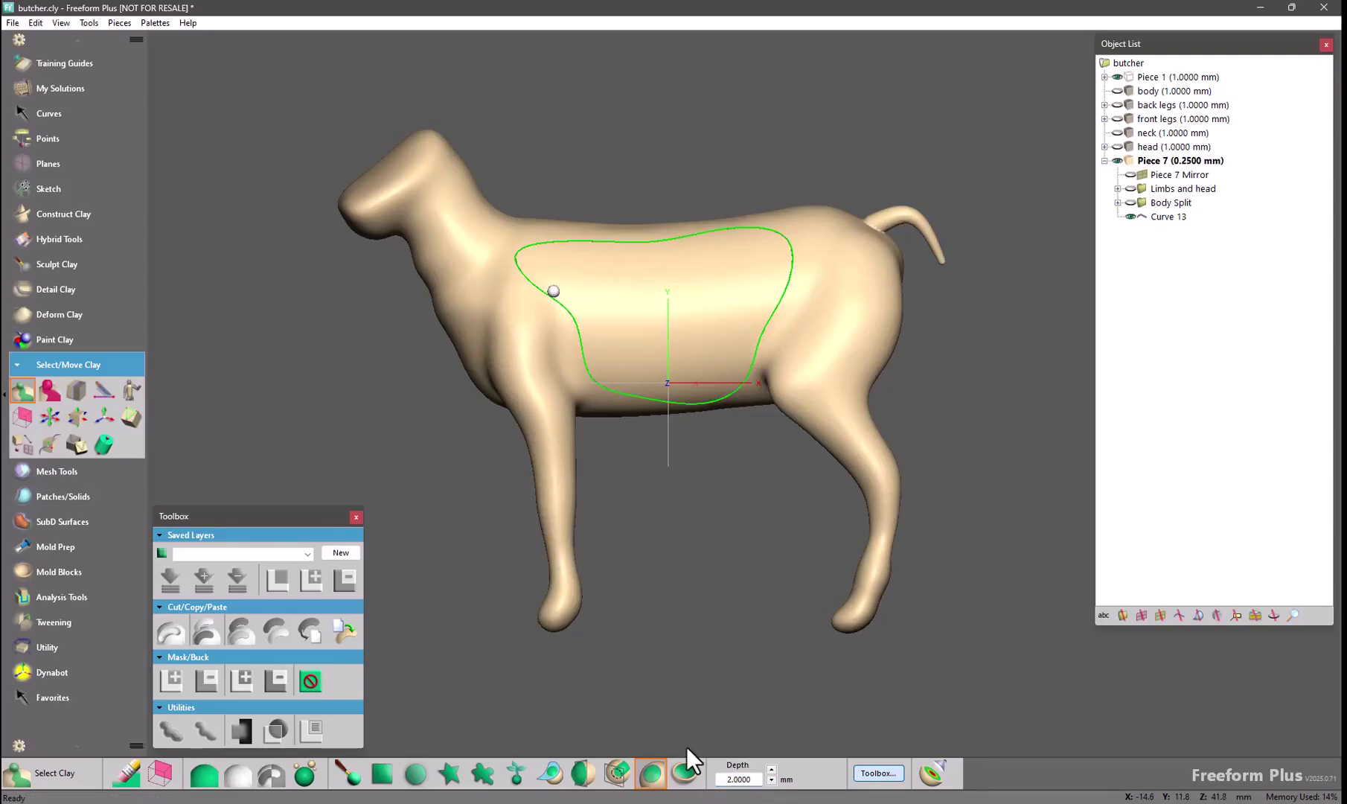
click(553, 291)
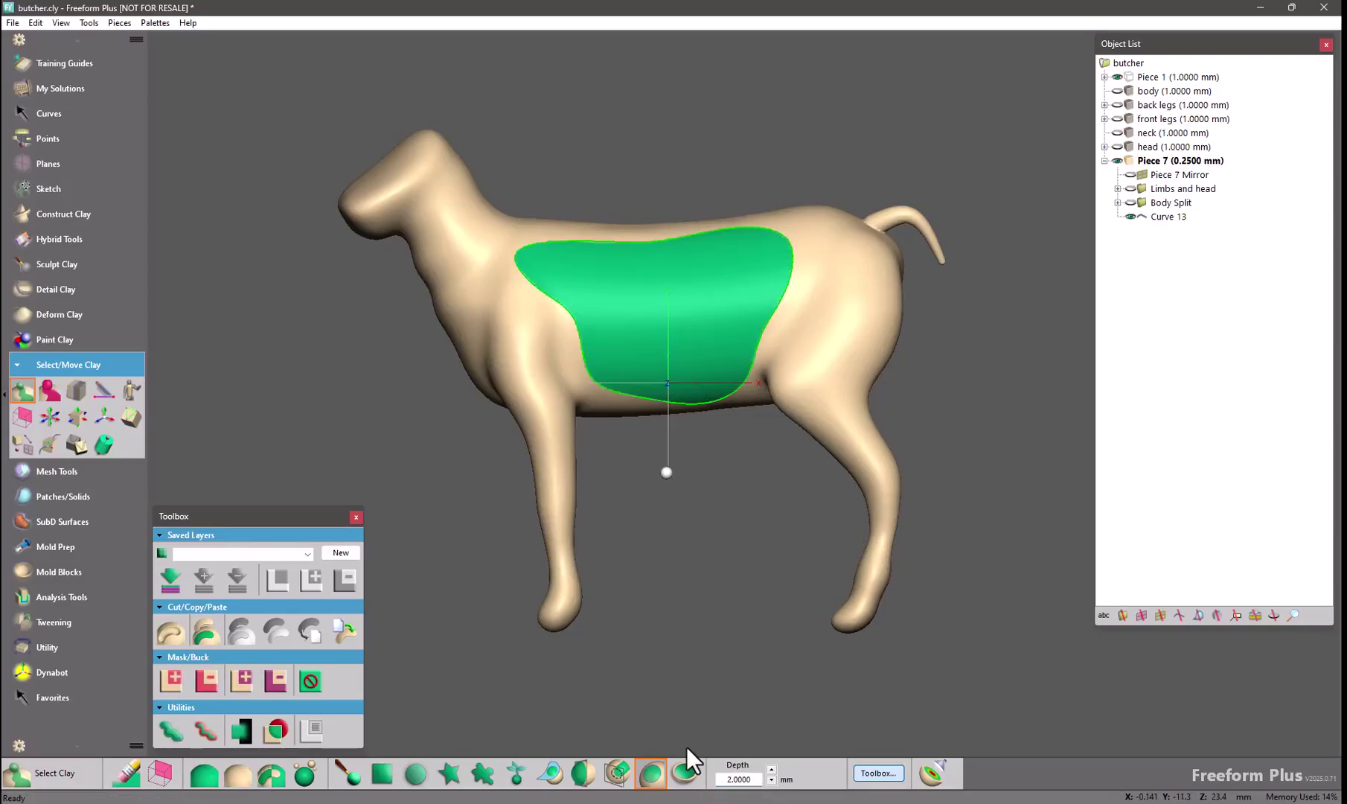
- Cut the selected clay out of the torso, then undo the cut
key(space)
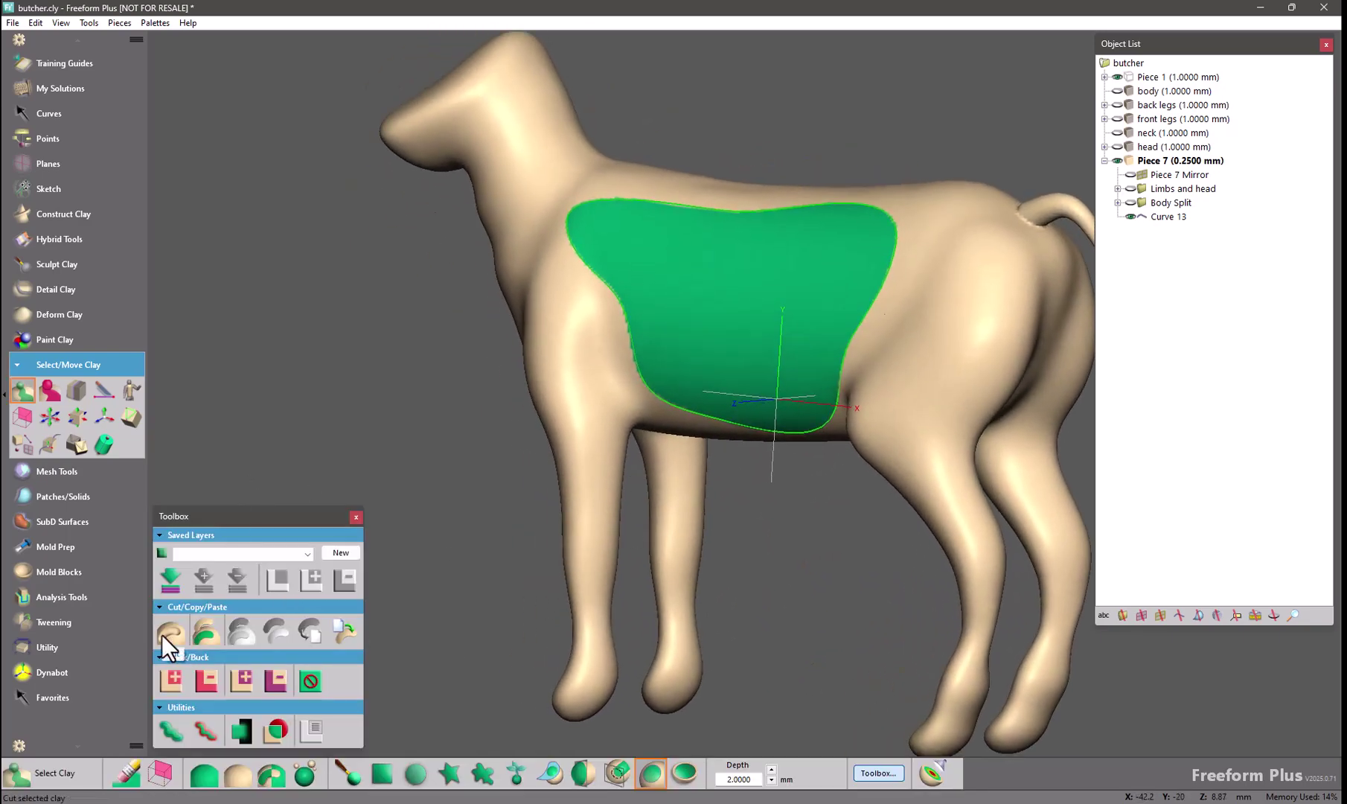
click(160, 635)
key(ctrl)
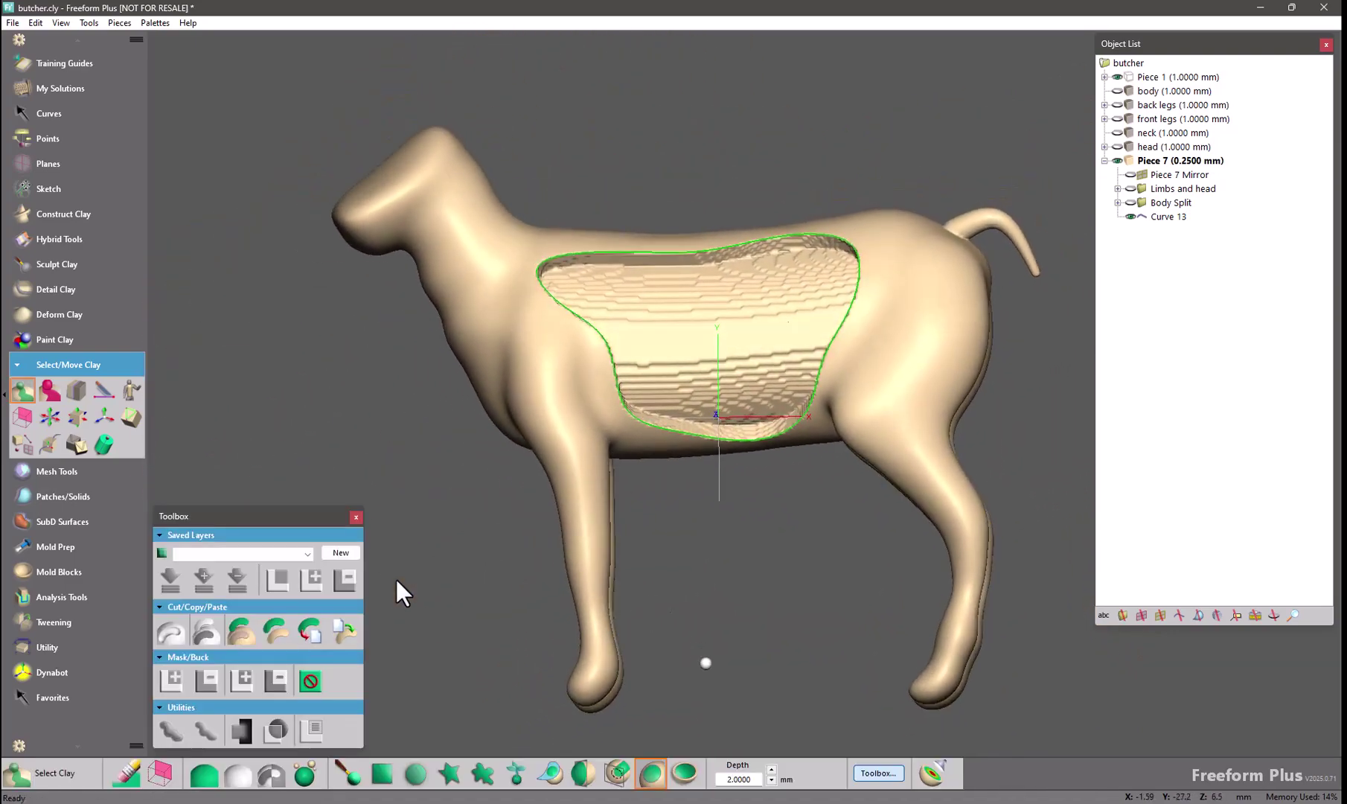
key(ctrl+z)
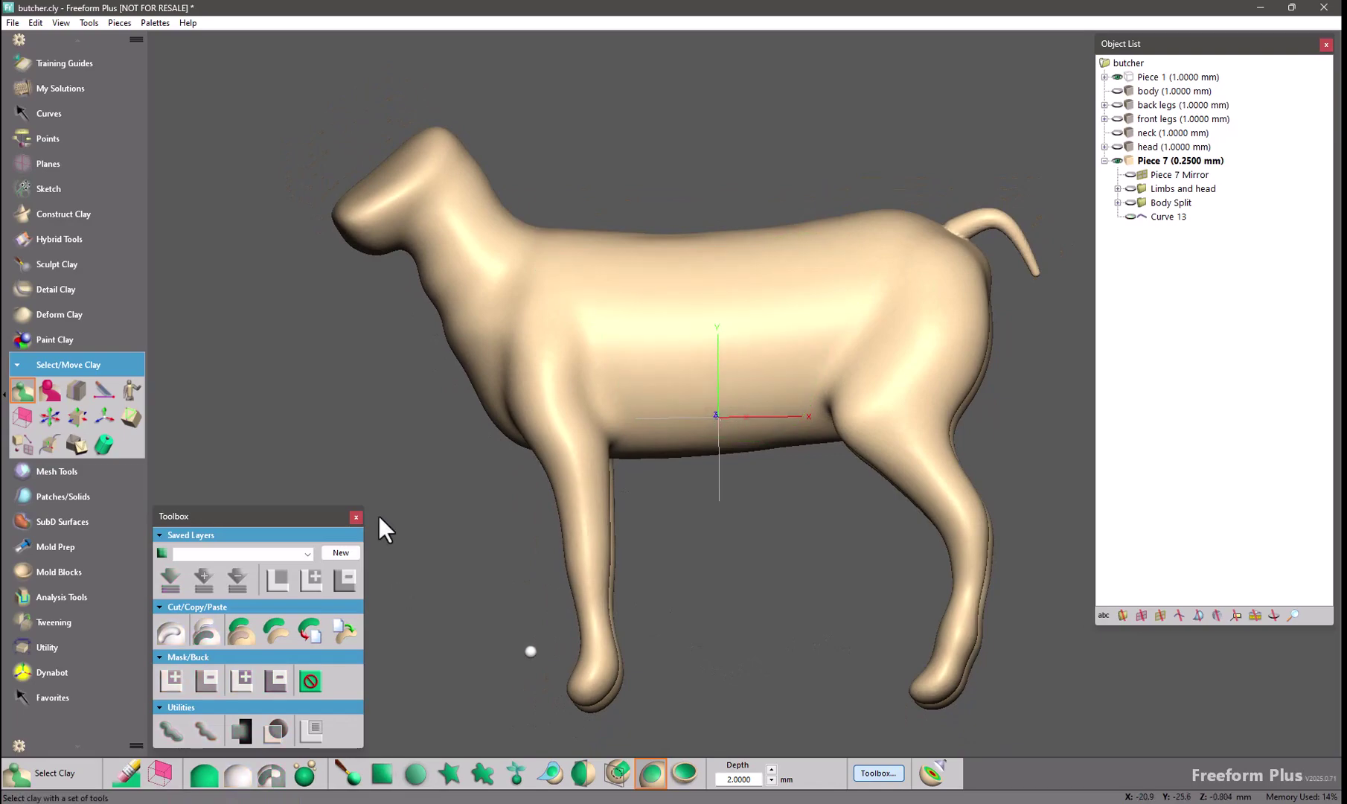
- Start the Separate tool with clay as target and show the Limbs and head curves on the animal
click(76, 390)
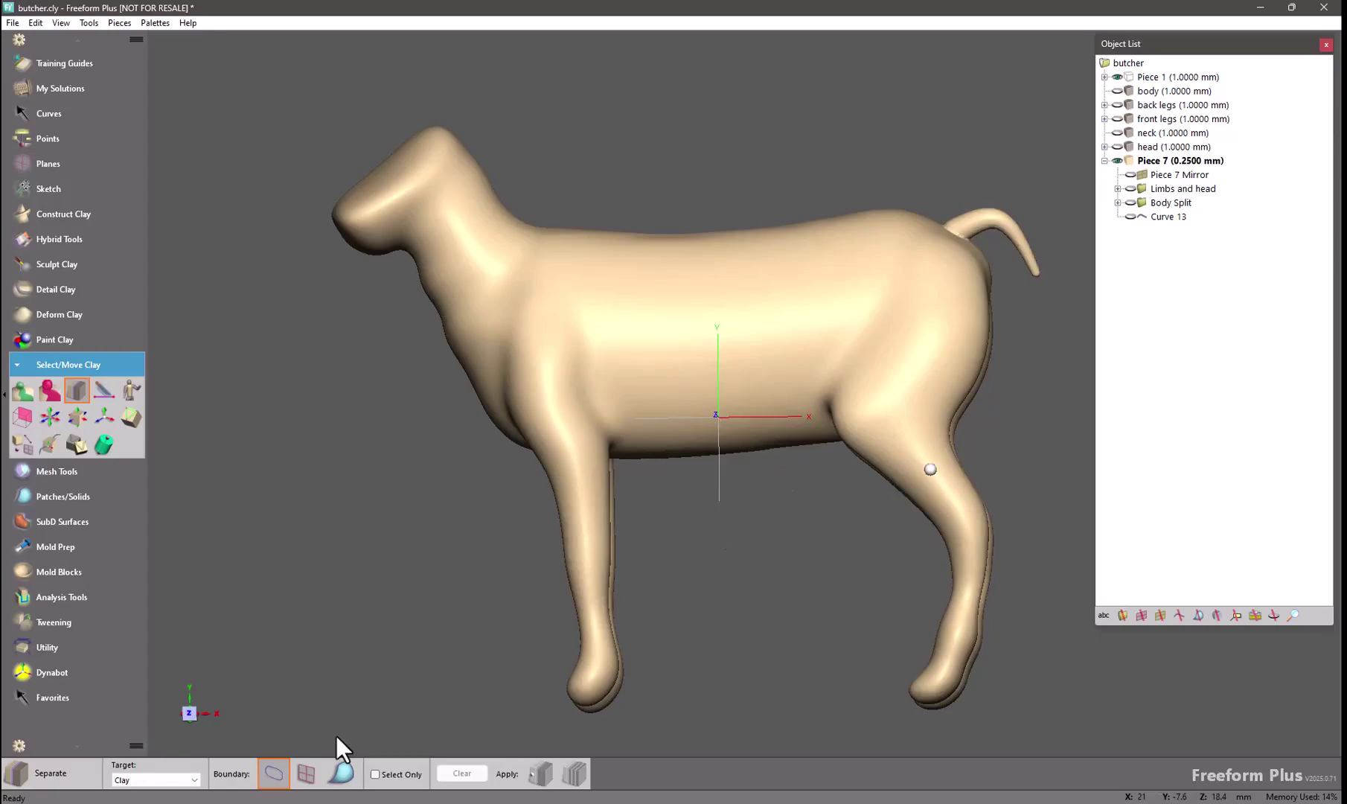
click(1131, 189)
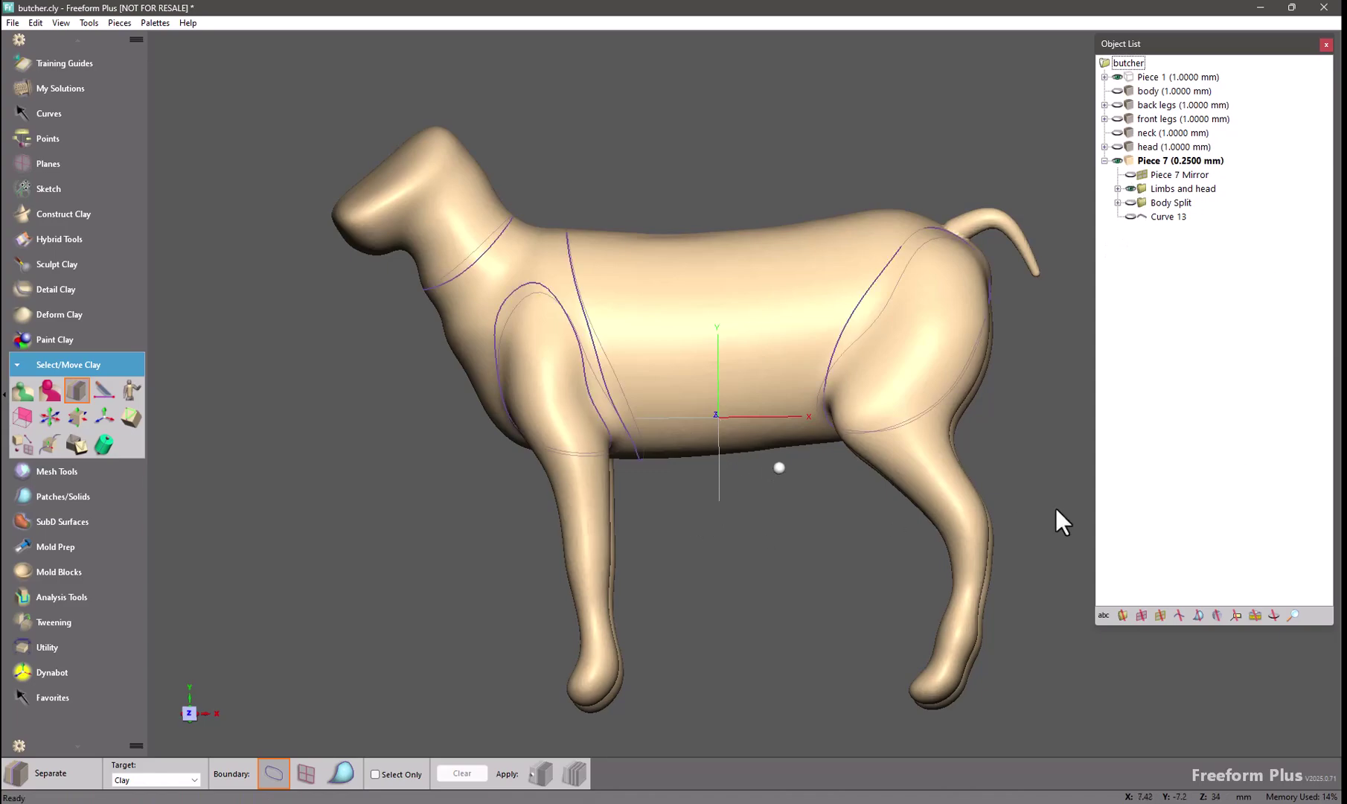
key(space)
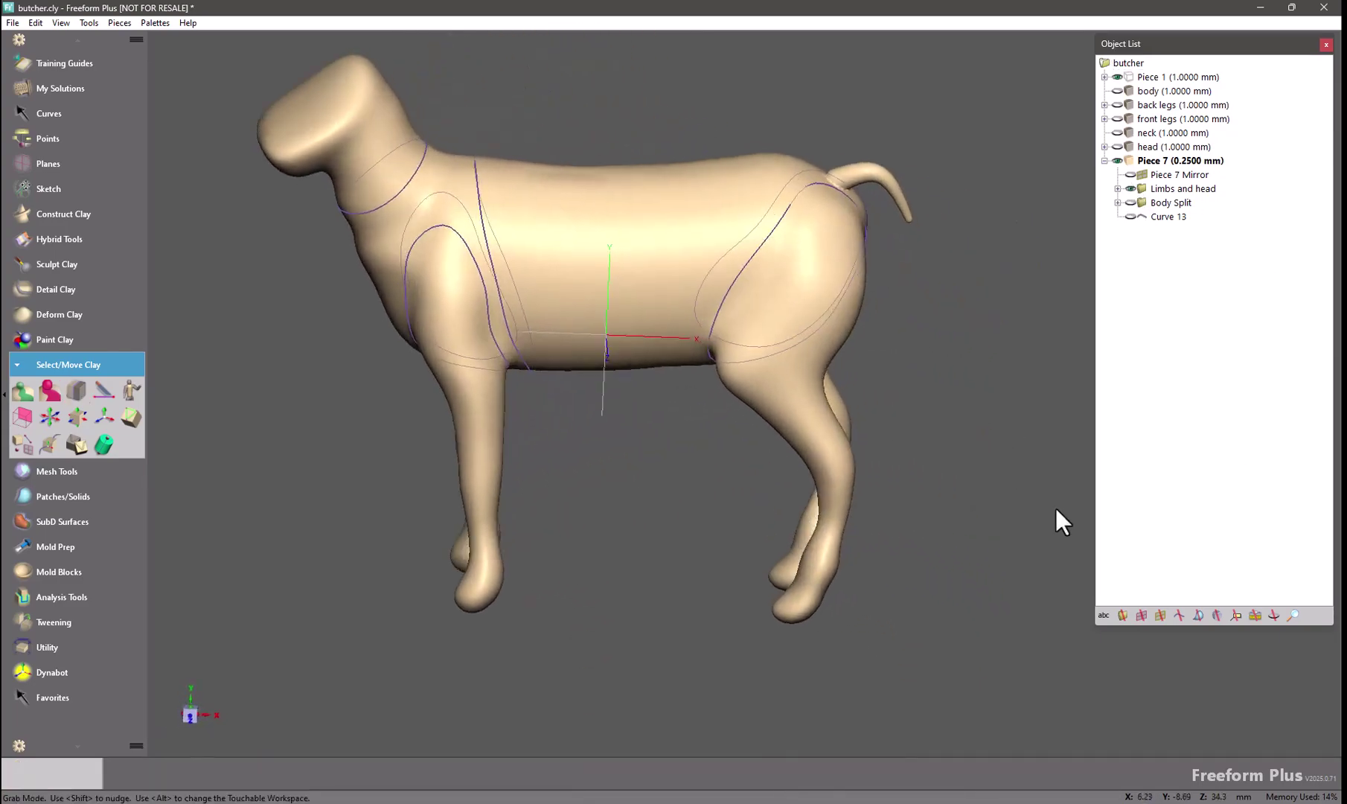
key(ctrl)
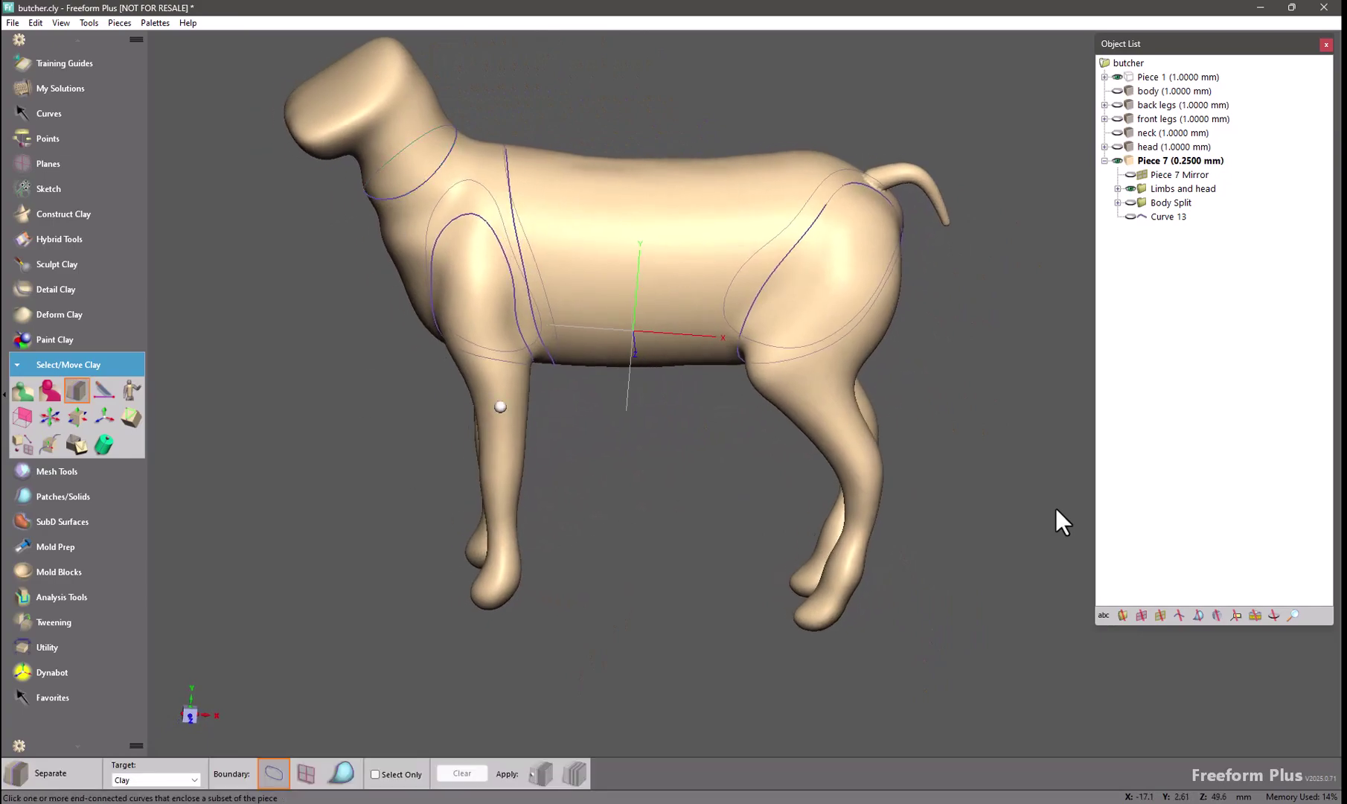
key(space)
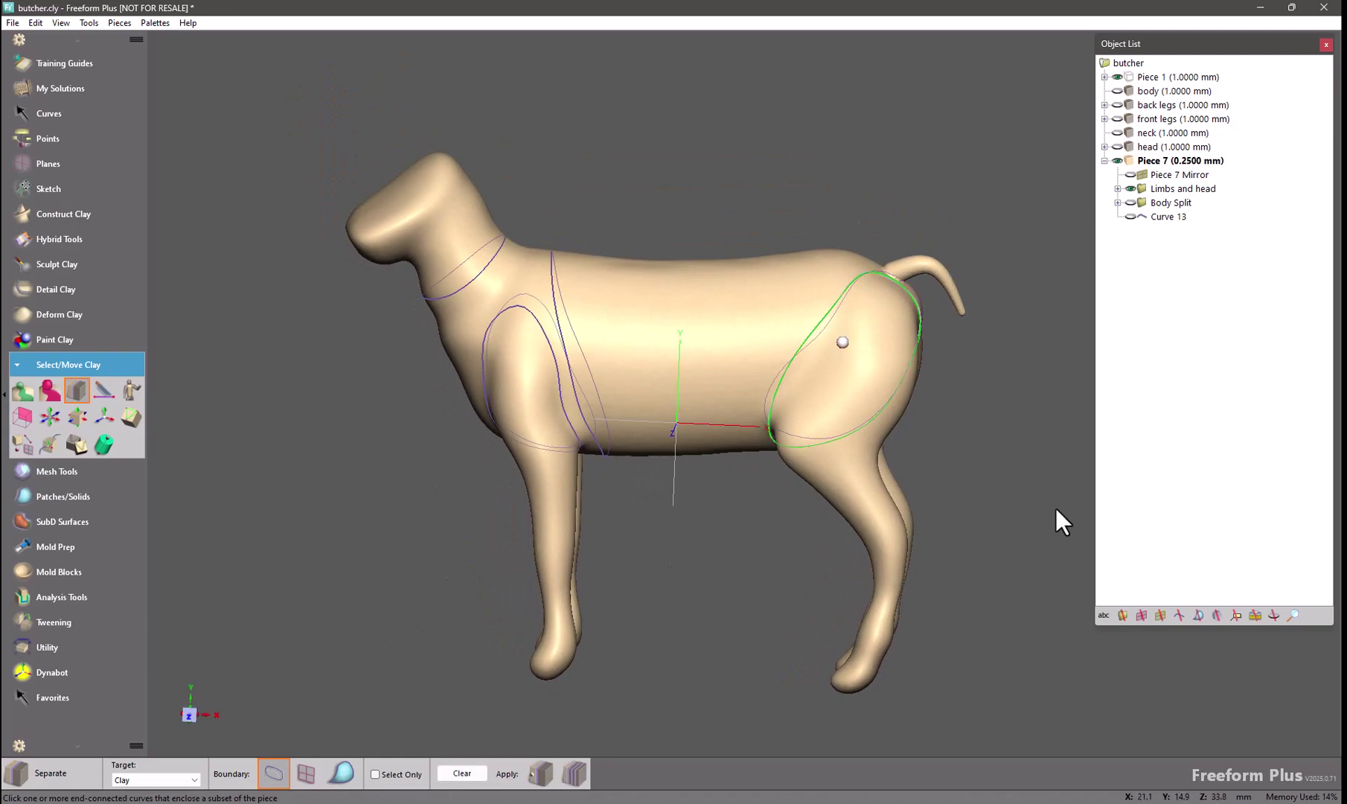
- Choose the curve loops around the legs, torso front and neck as boundaries and separate the animal into all its pieces
click(830, 326)
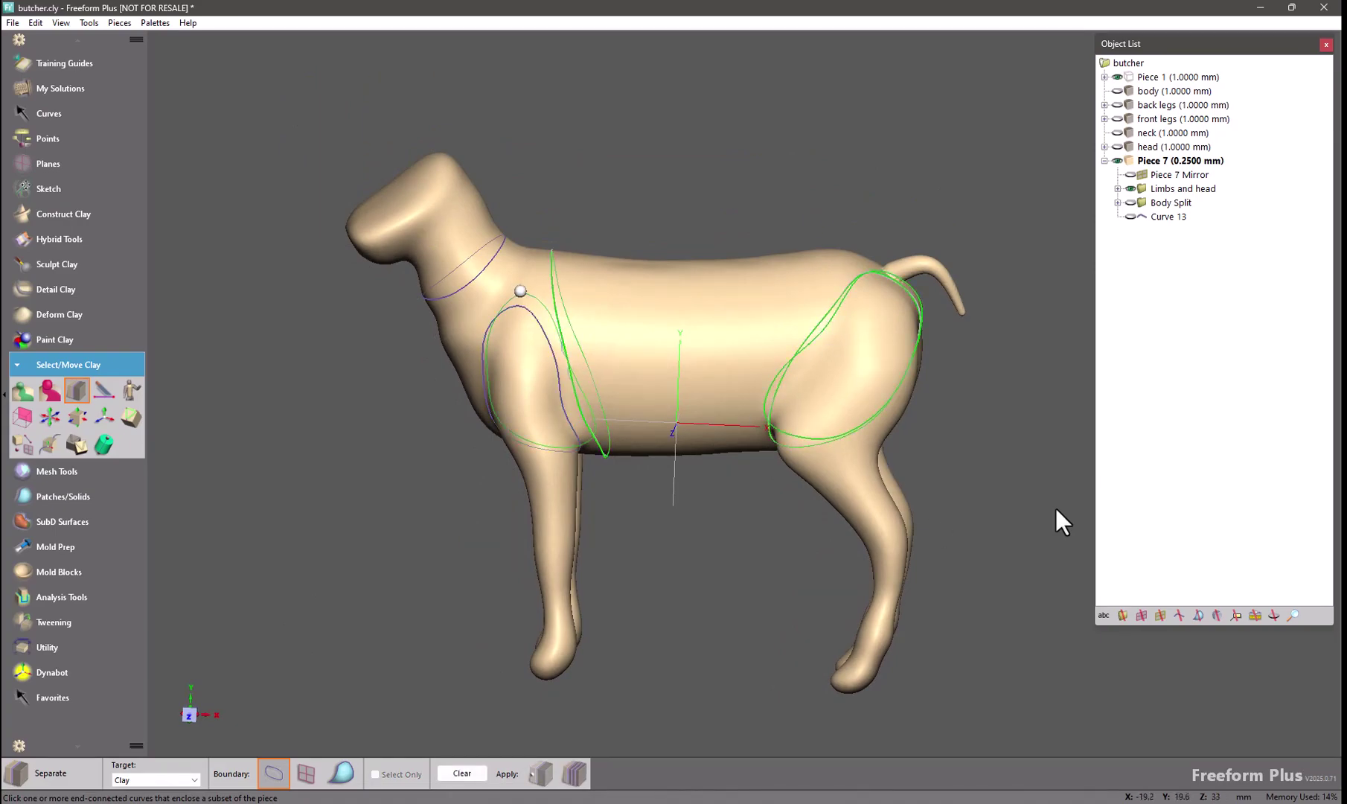
click(522, 315)
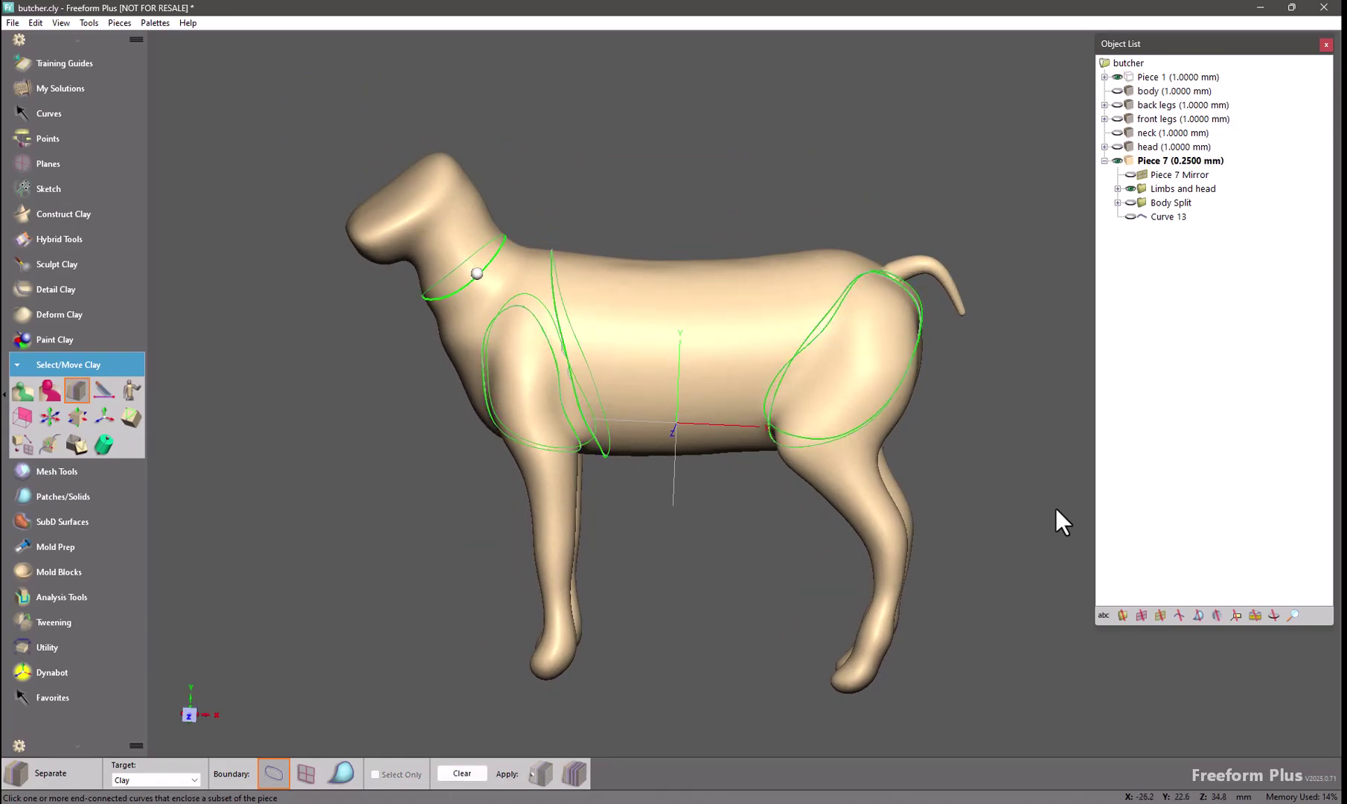
click(488, 262)
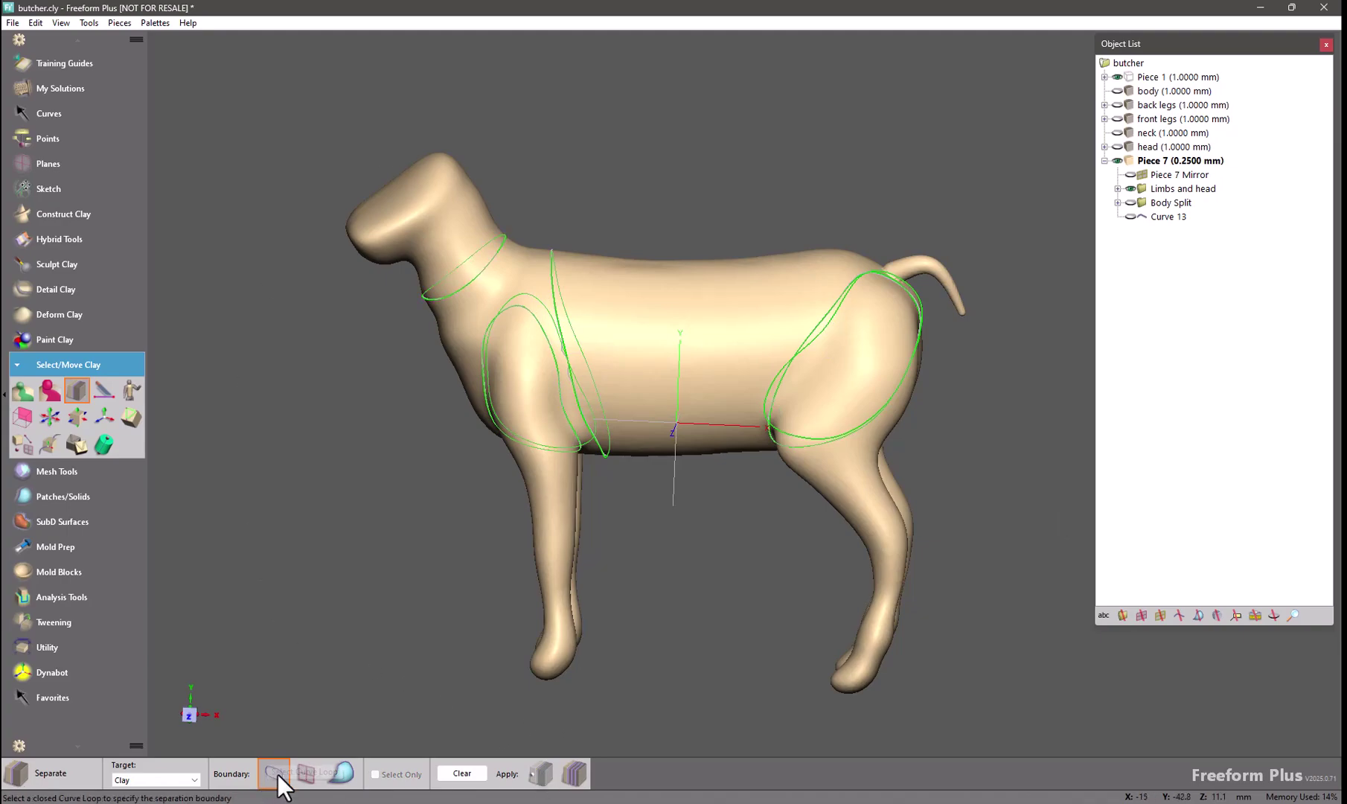
click(573, 774)
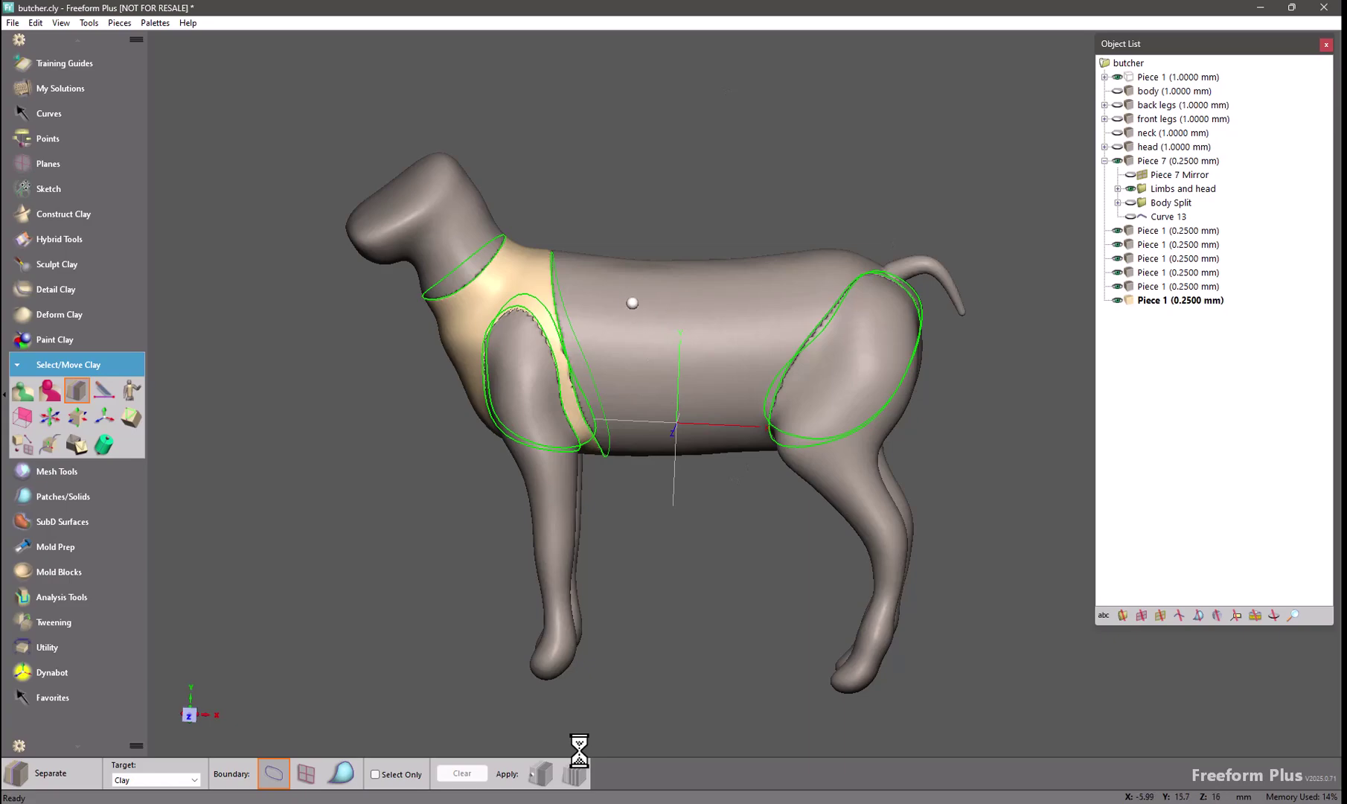
key(space)
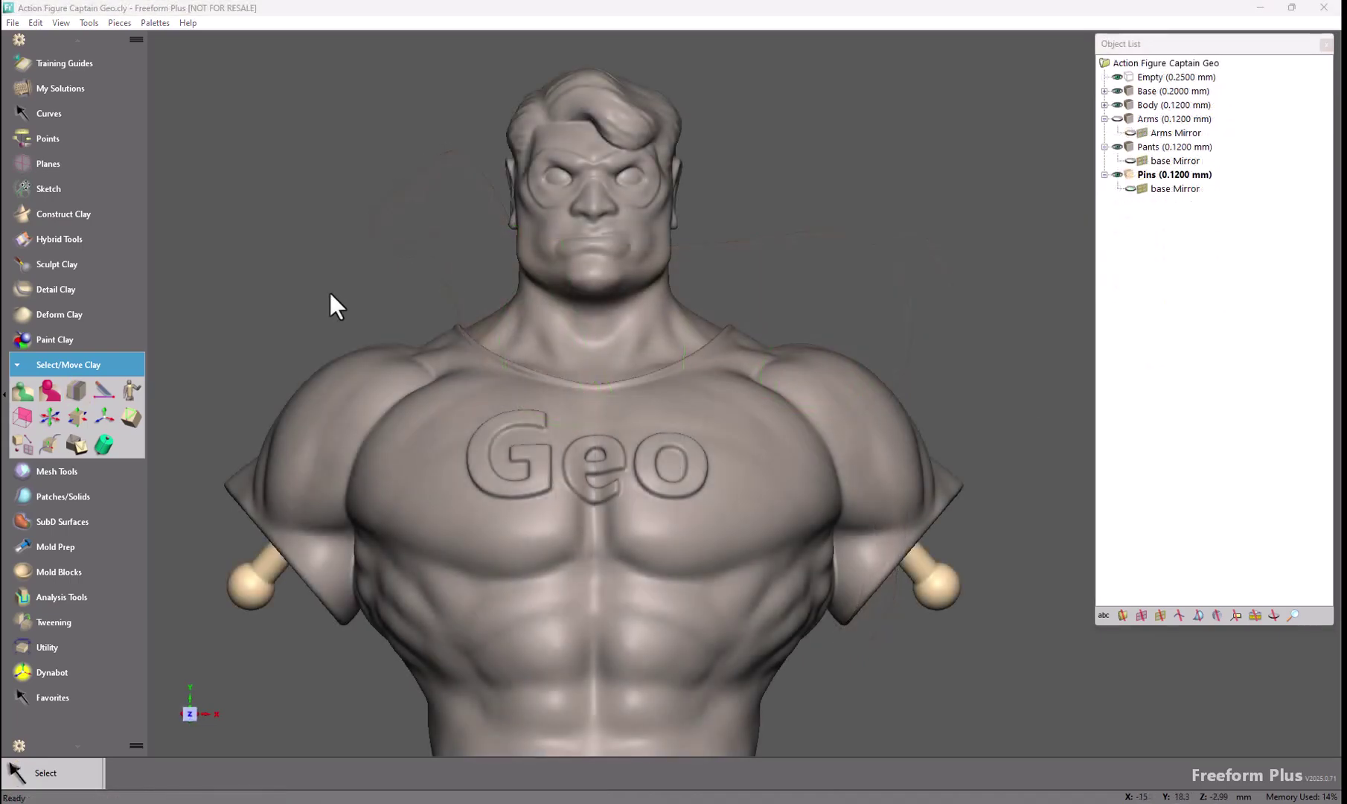
- Select the ball end of the arm pin with a 5.6 mm brush and fit a point to it using the Center of Sphere method
click(100, 446)
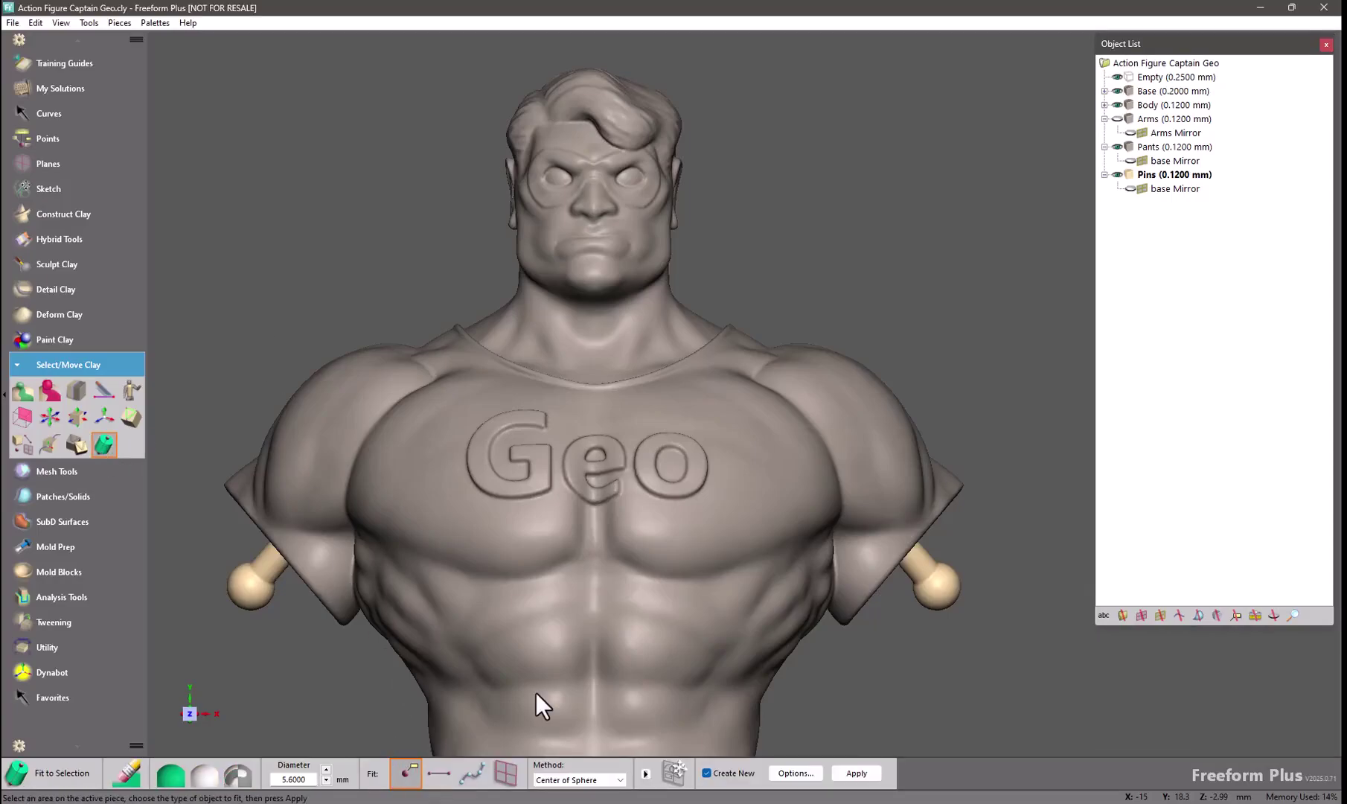
click(594, 782)
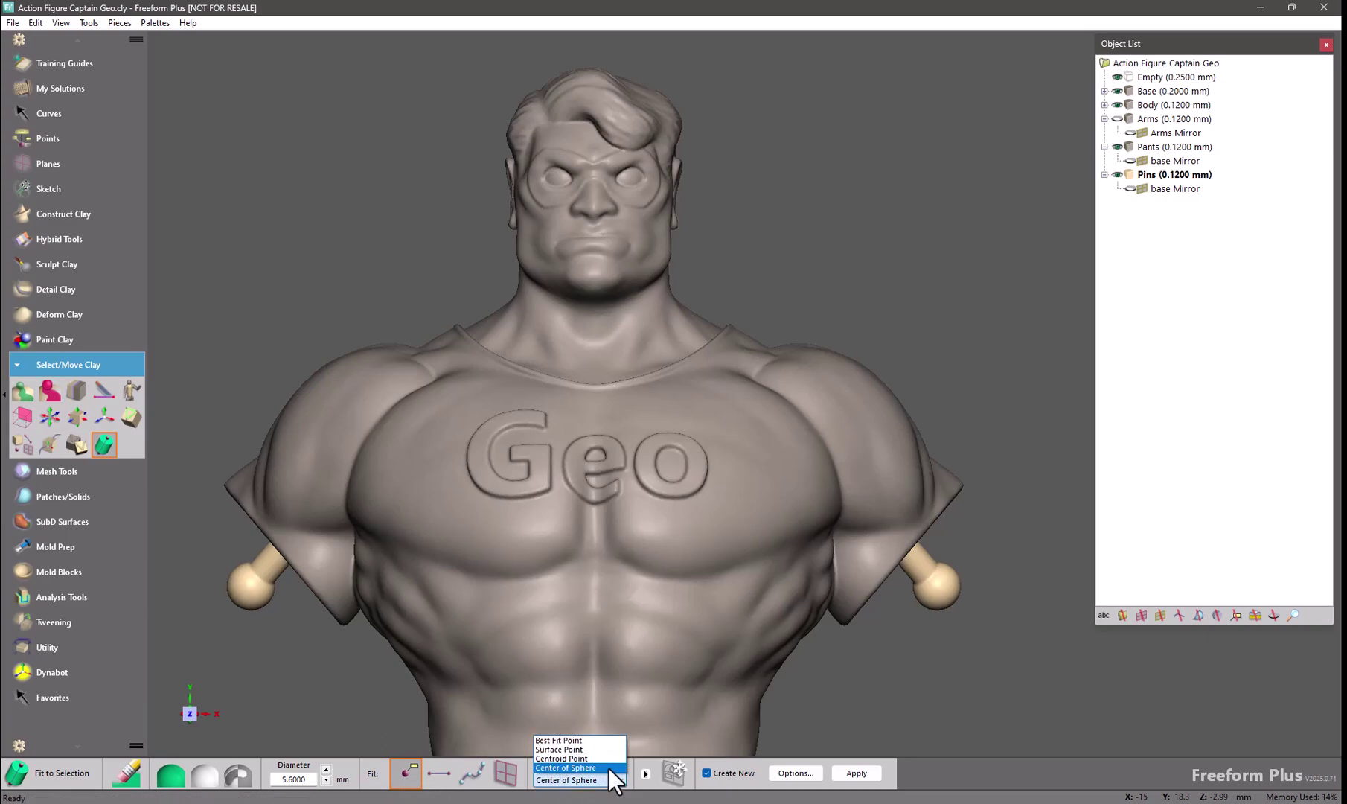
click(606, 767)
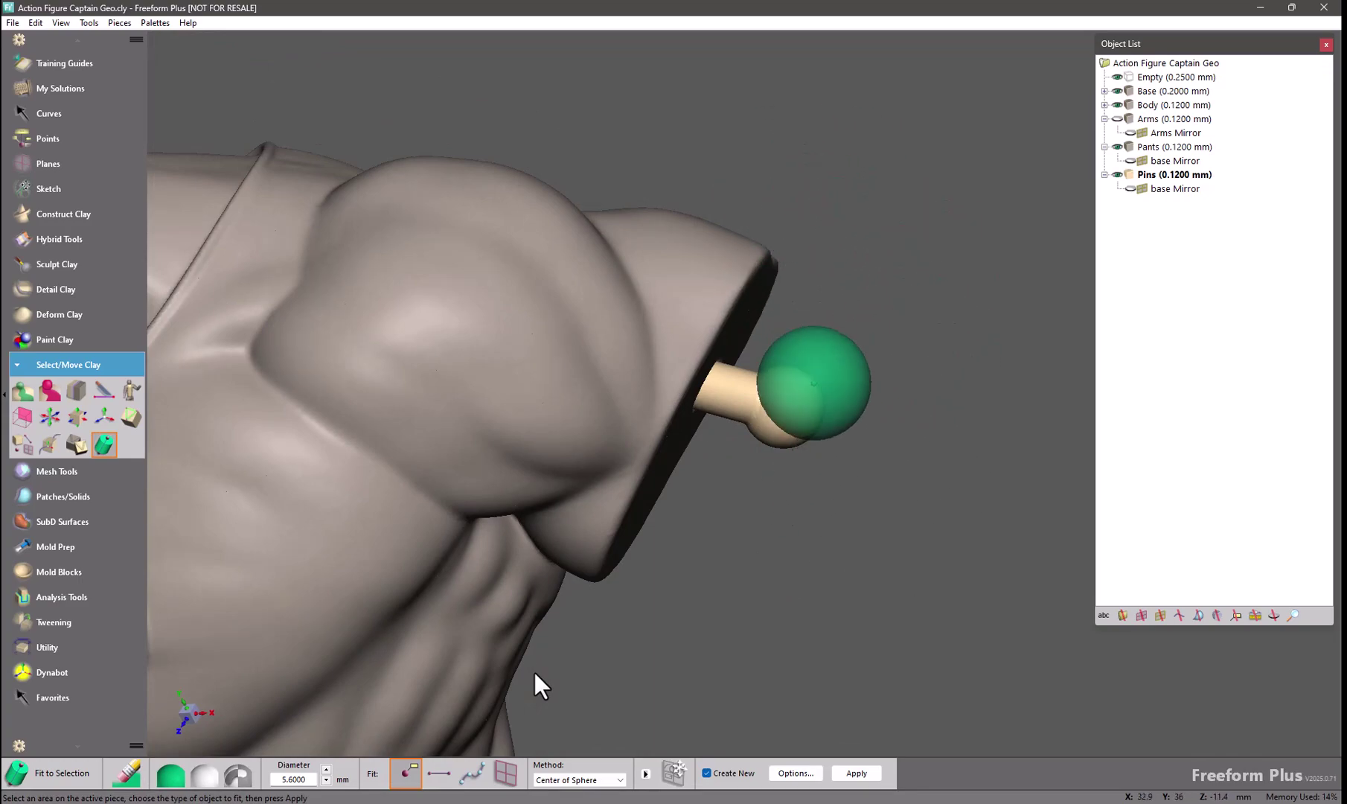
mouse_move(836, 419)
mouse_down()
mouse_move(813, 409)
mouse_move(823, 422)
mouse_up()
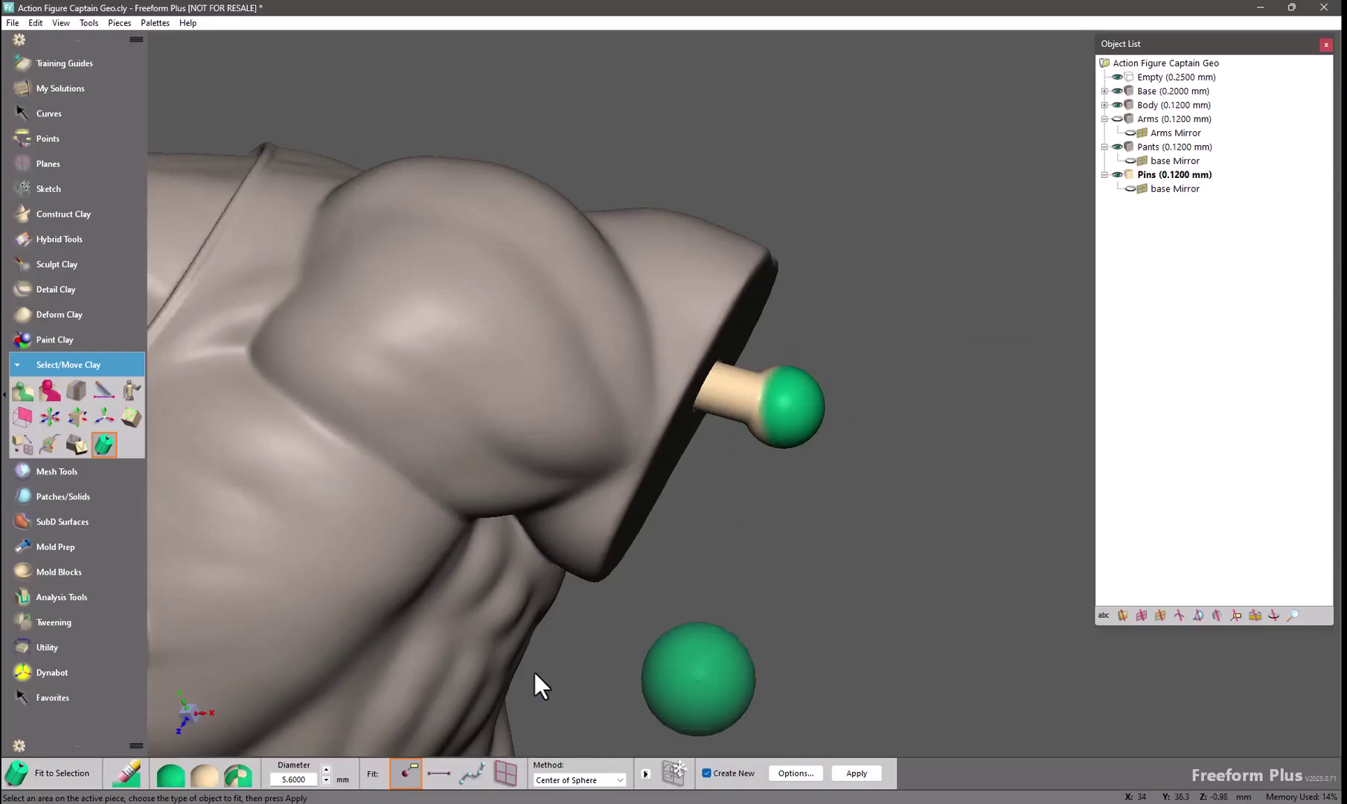
click(848, 772)
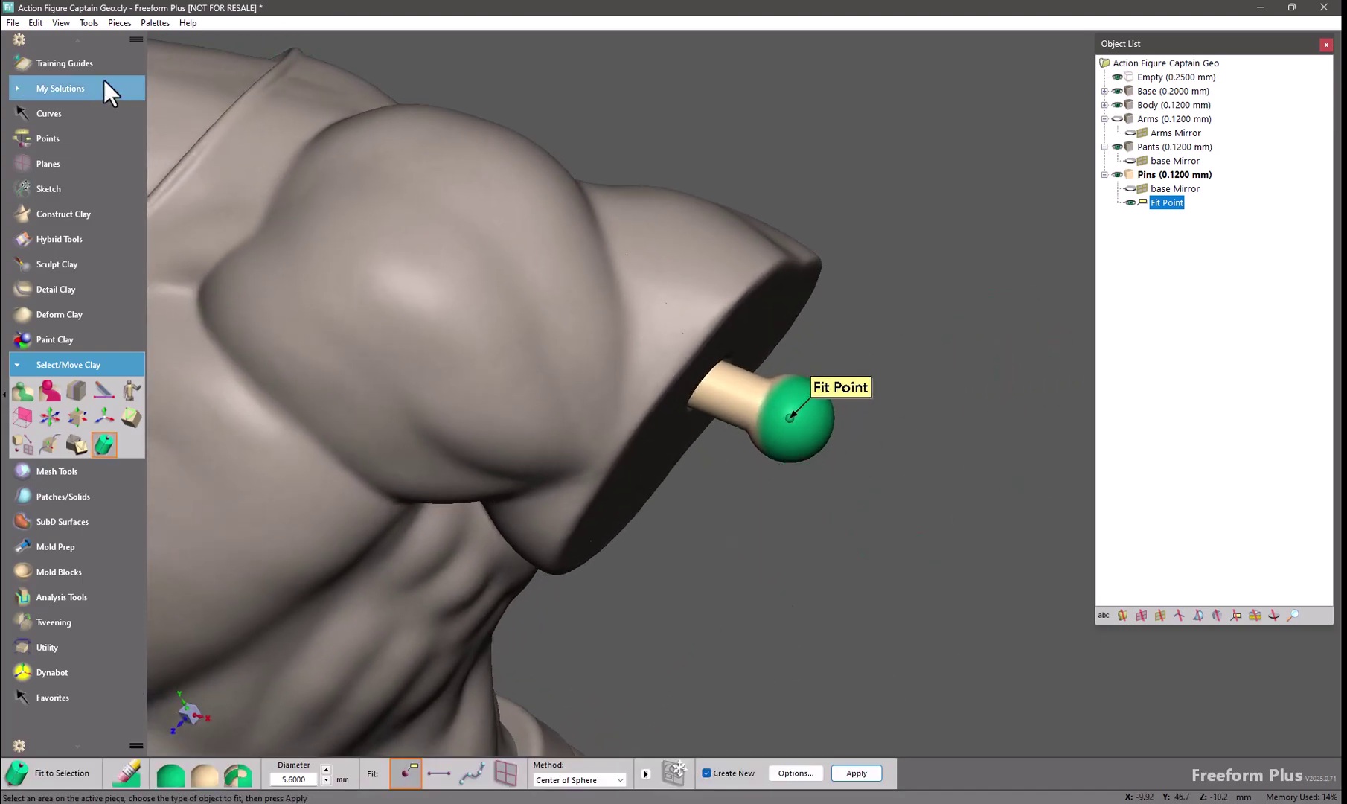
- Create a new sphere piece with a 4 mm diameter and 0.1 mm clay coarseness
click(110, 23)
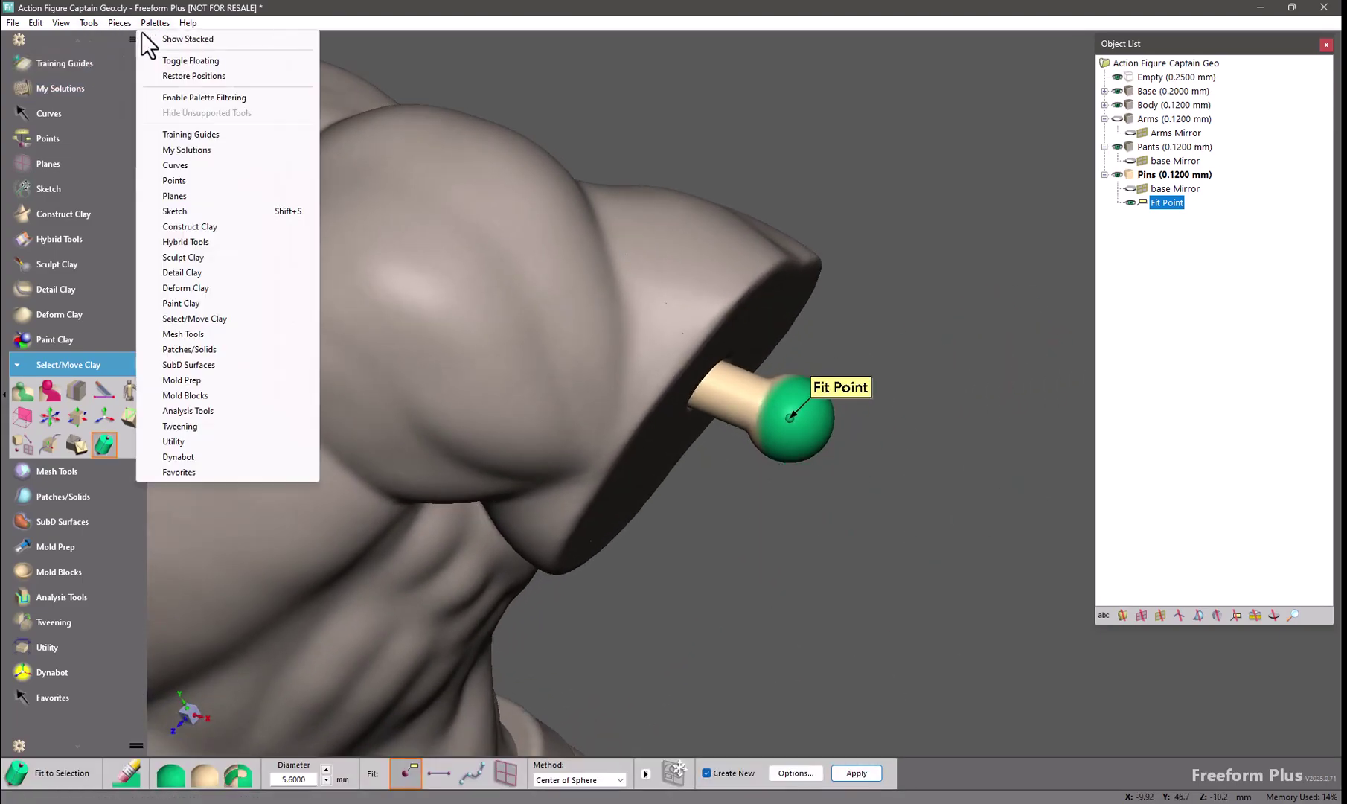
click(127, 38)
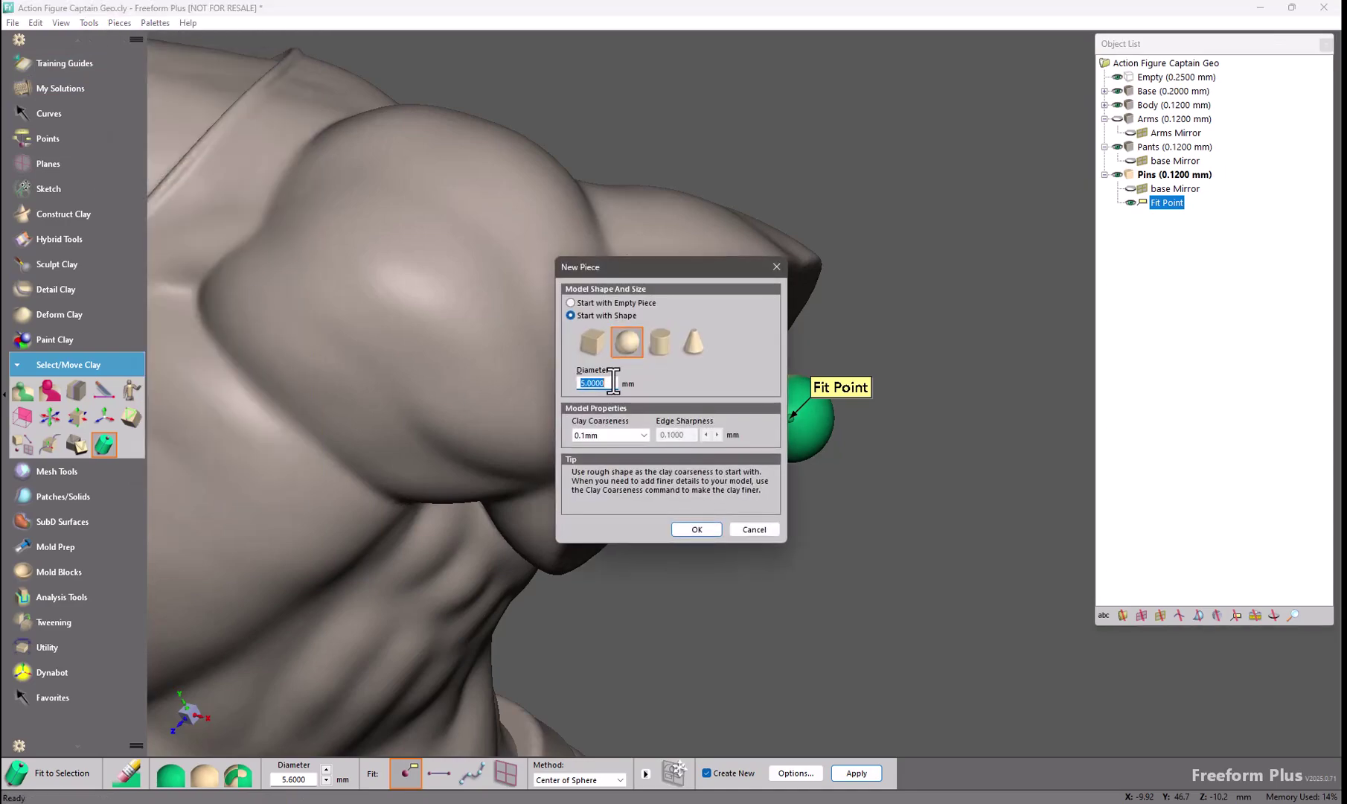
text(4)
key(Return)
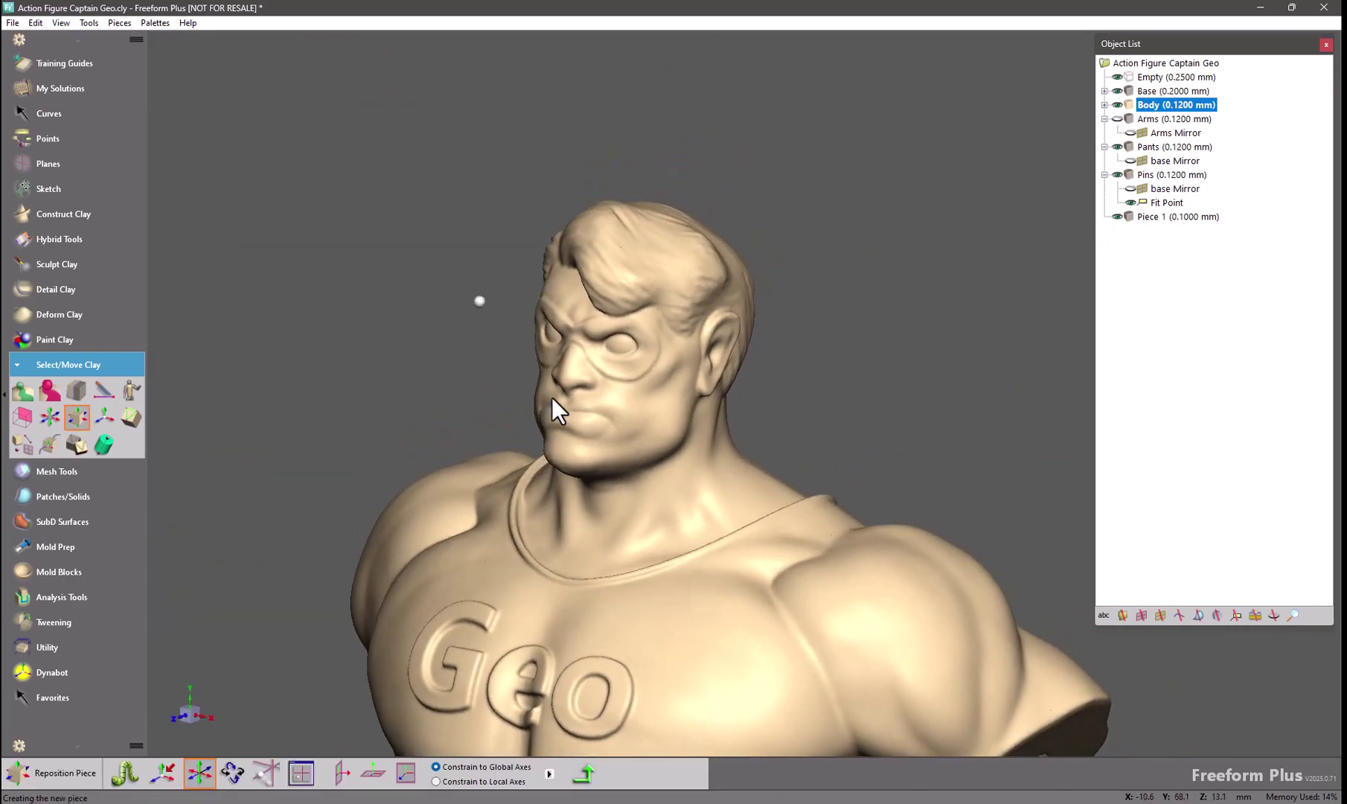
- Select the clay of the figure's head and neck and fit a point to it using the Centroid Point method
click(103, 444)
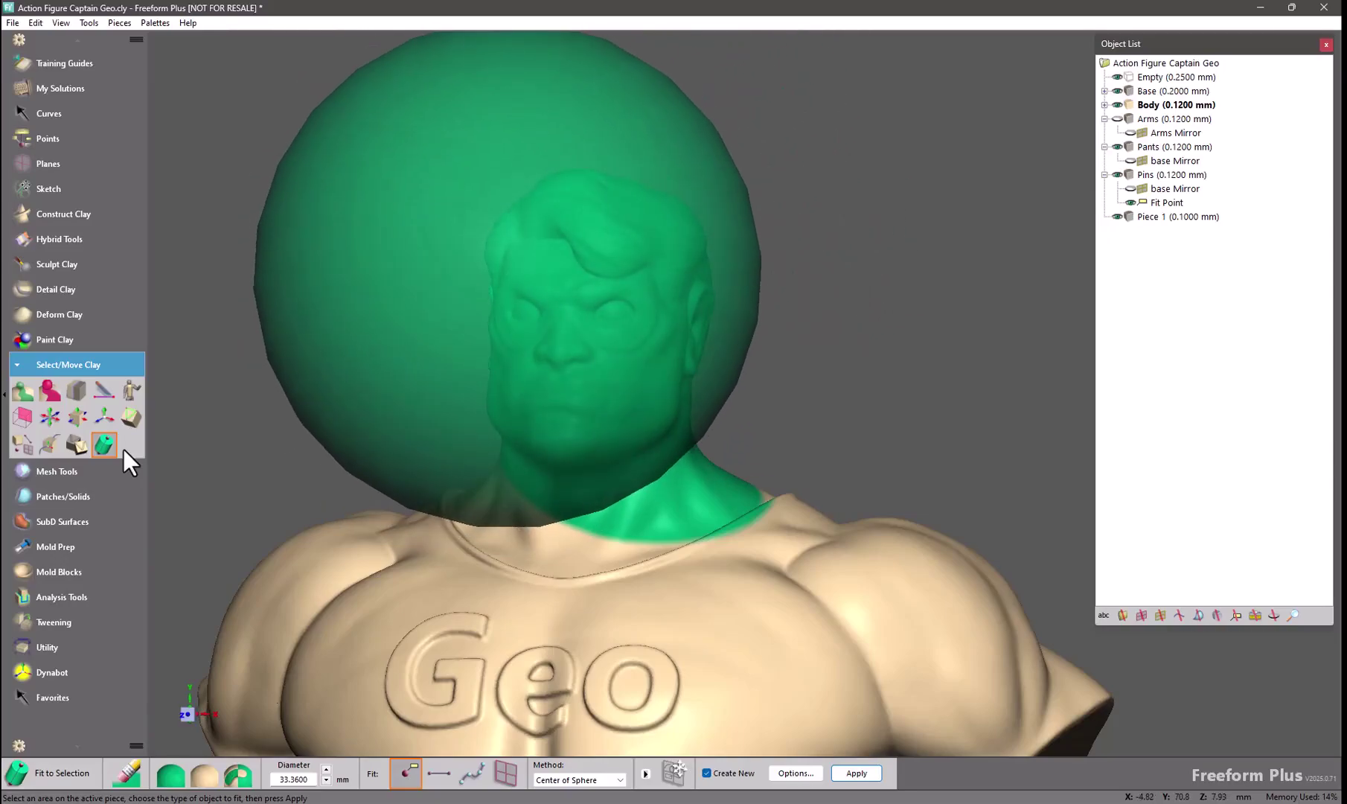
click(563, 779)
click(561, 757)
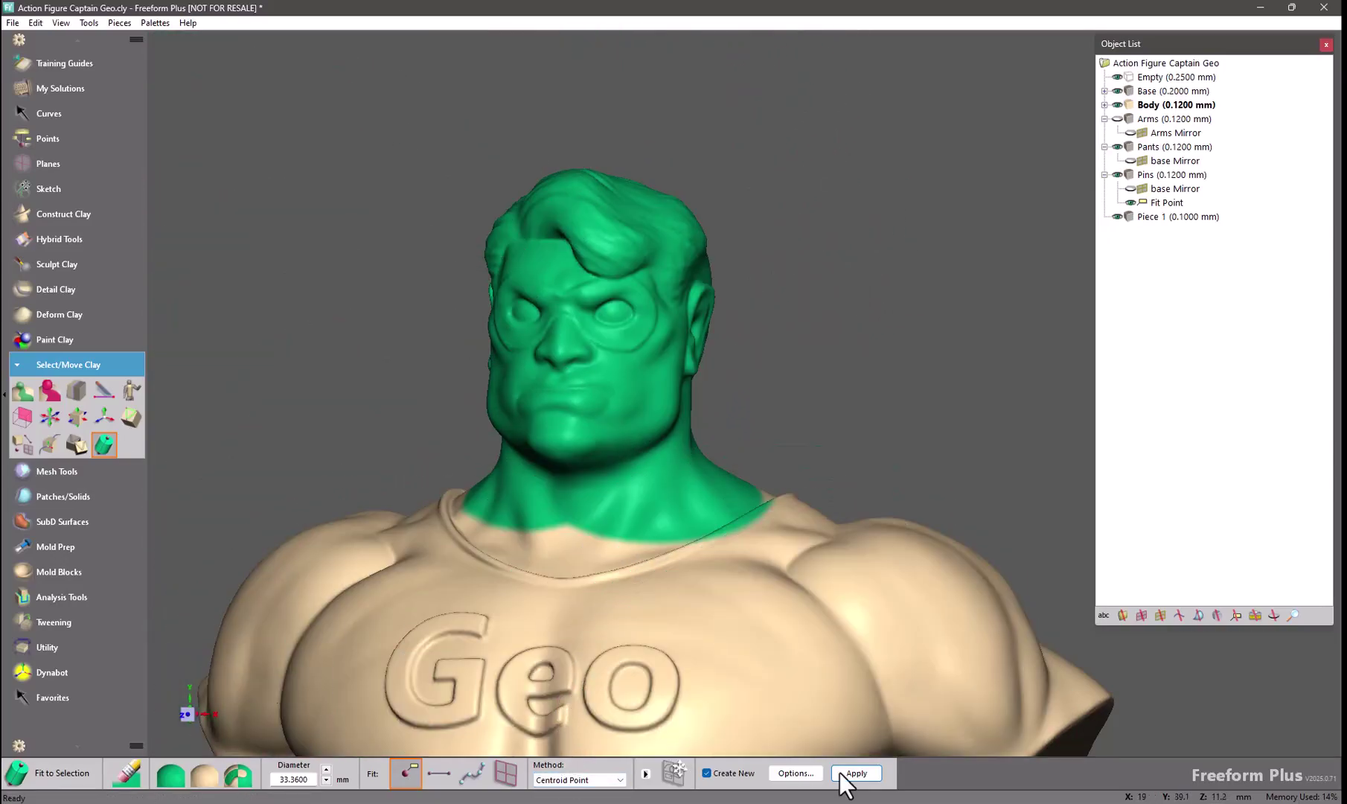
click(853, 774)
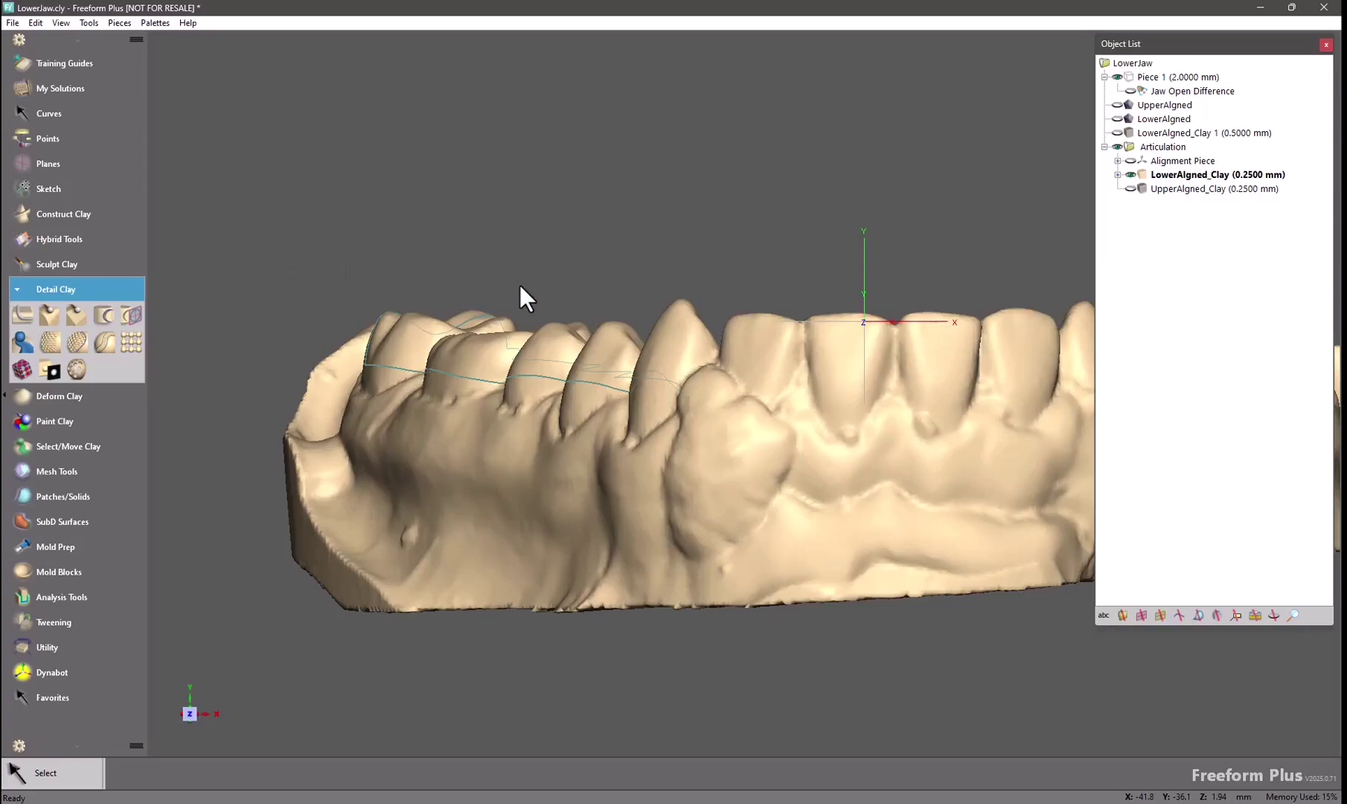
right_drag(496, 315, 525, 336)
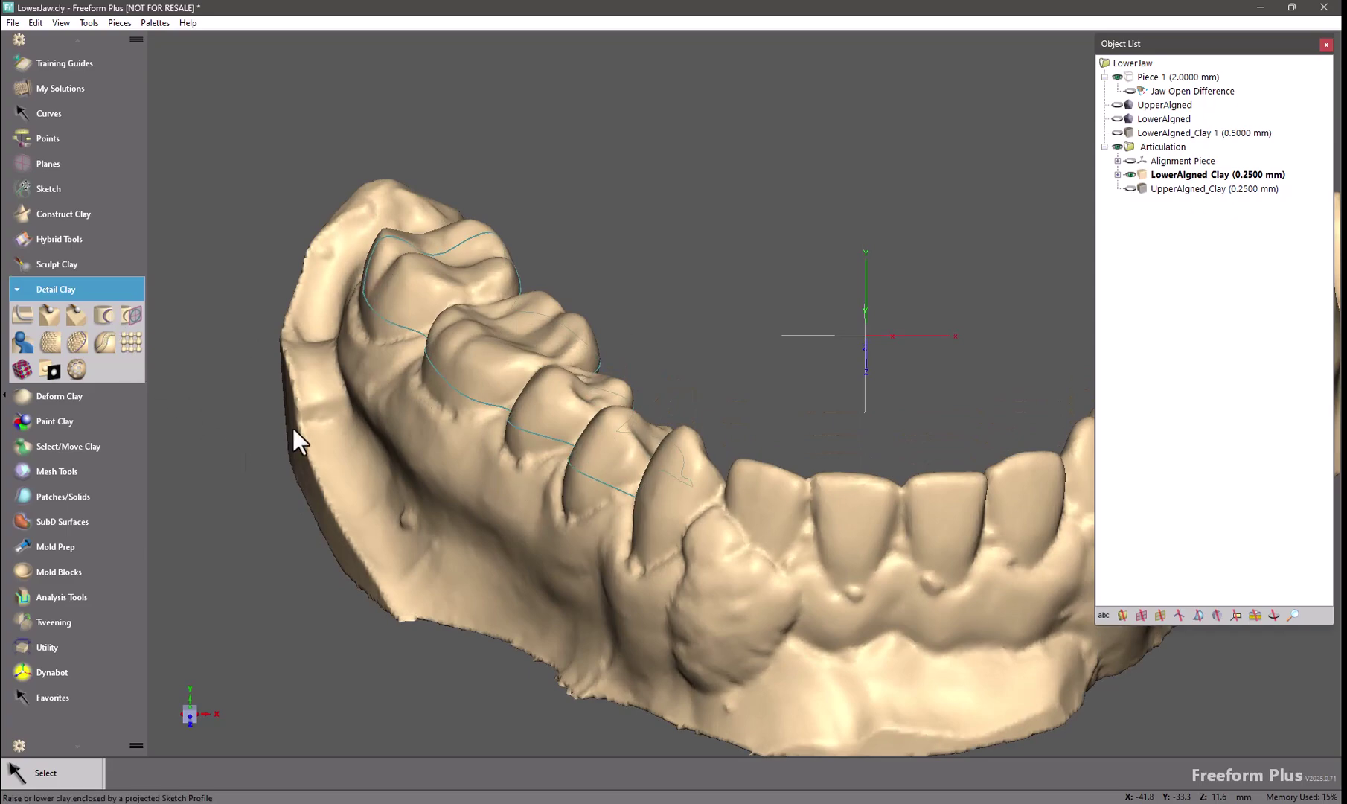
- Raise the molar area enclosed by the curve loop by 1 mm with Emboss with Curve, into a new piece of 0.1 mm coarseness
click(102, 313)
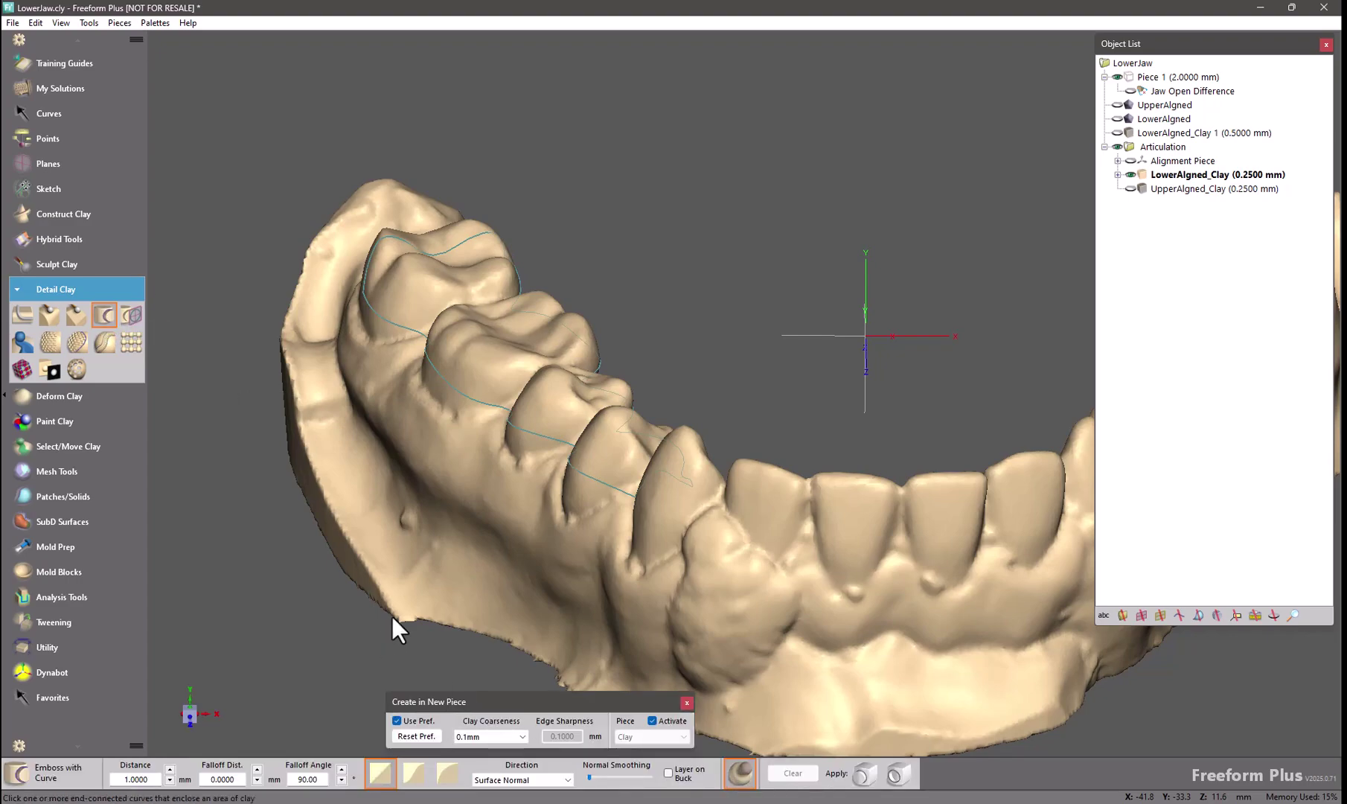
click(451, 390)
click(507, 339)
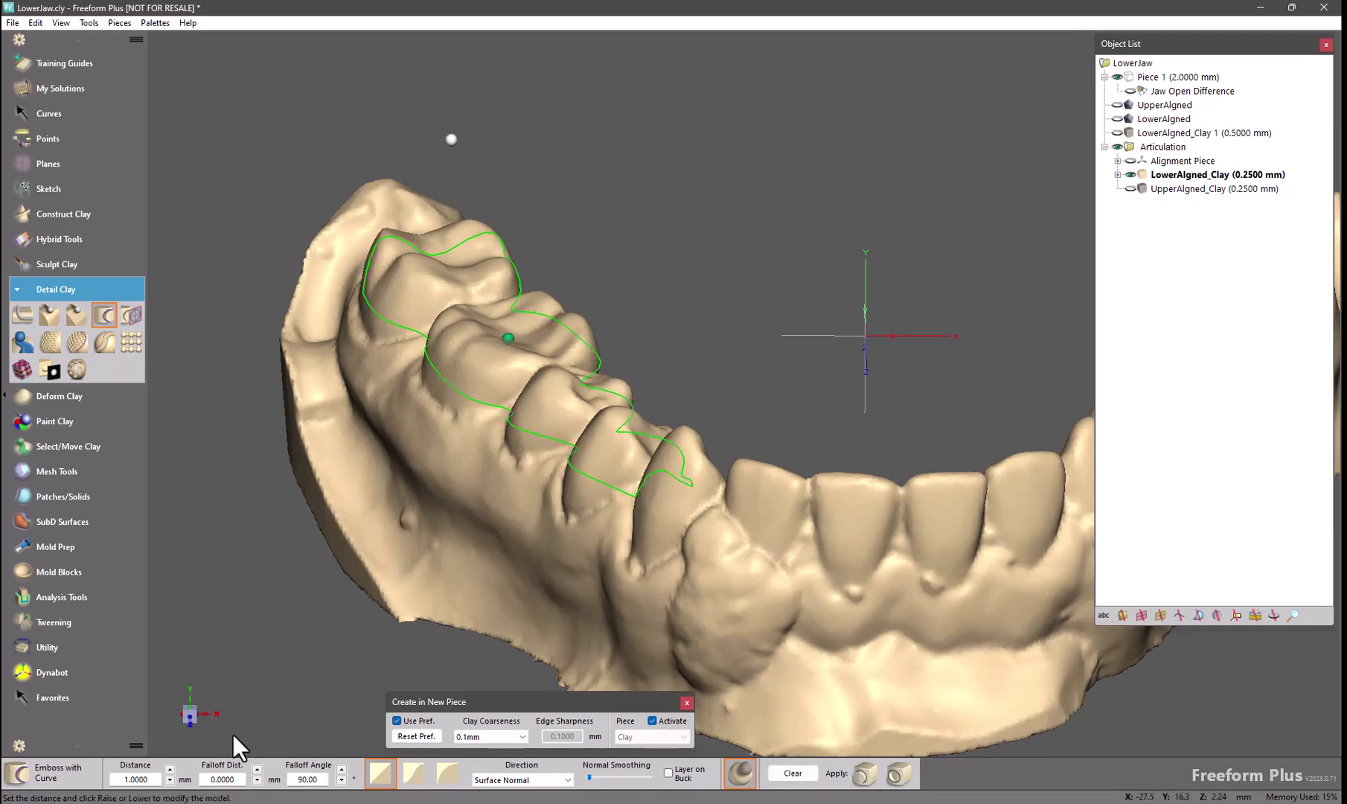
middle_drag(452, 487, 562, 486)
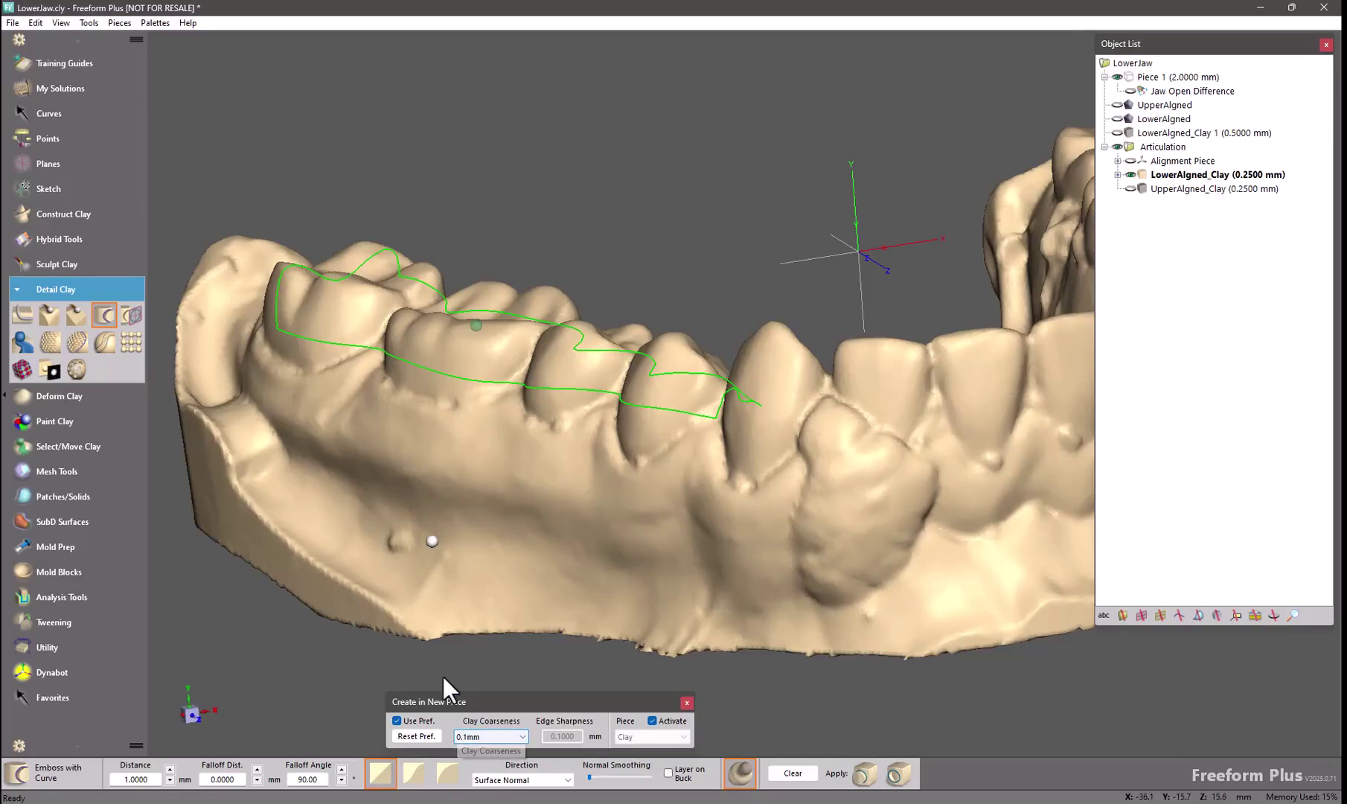
middle_drag(499, 468, 537, 459)
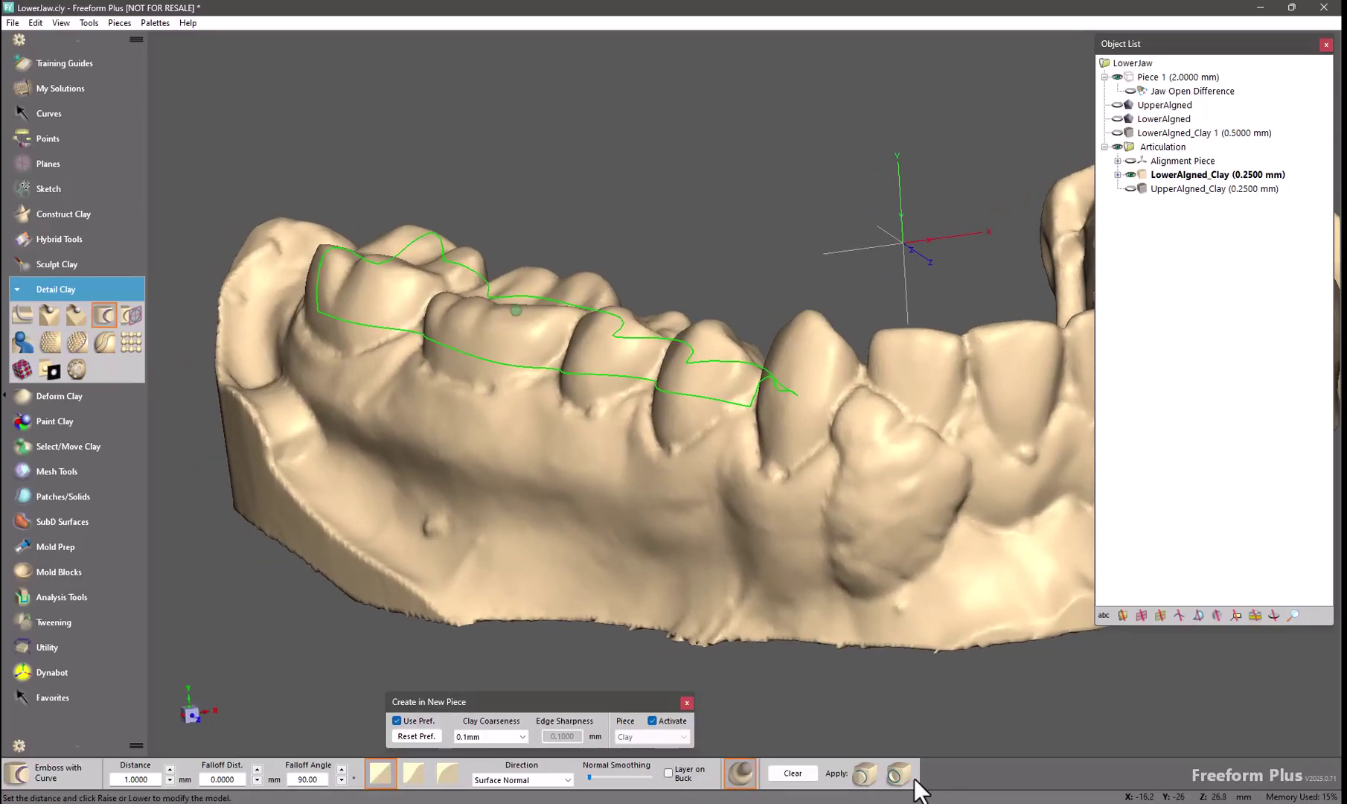
click(868, 779)
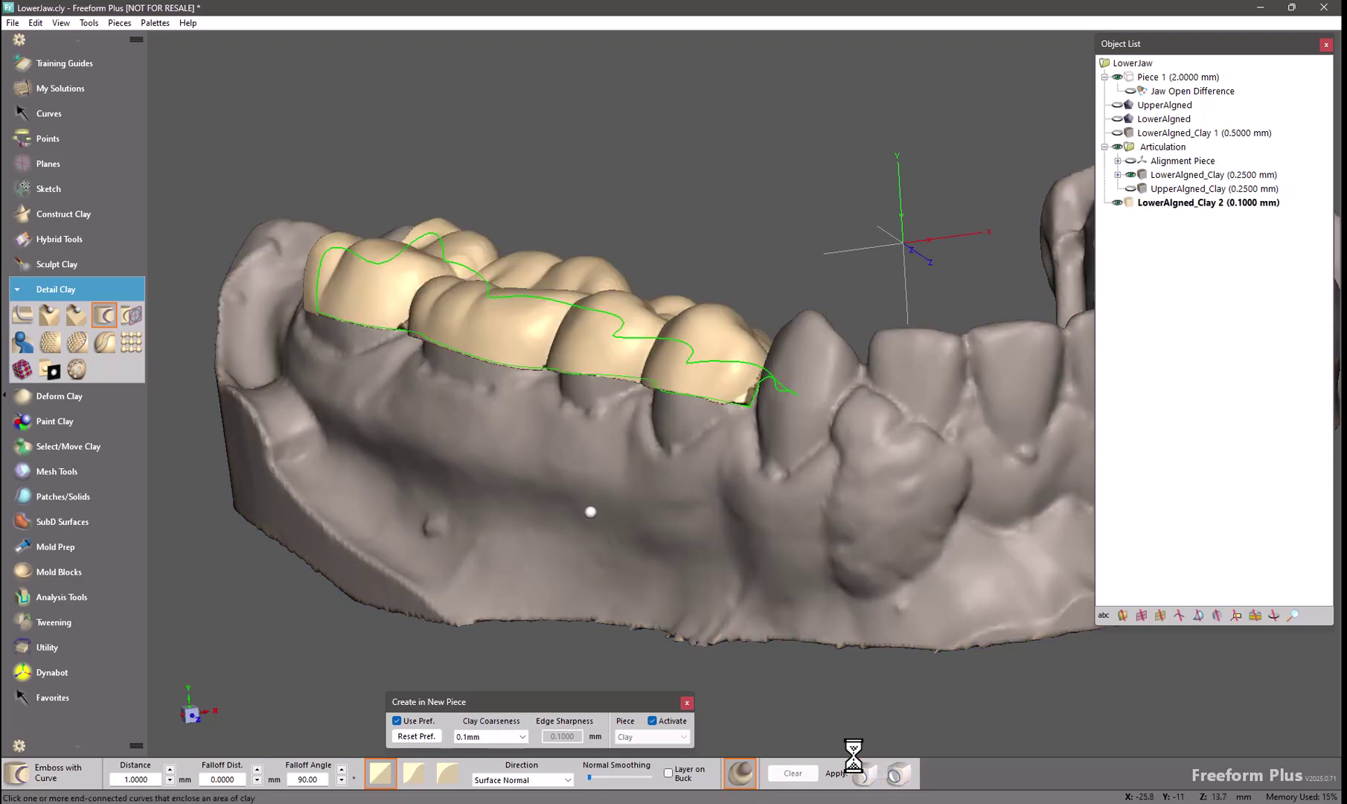
key(Escape)
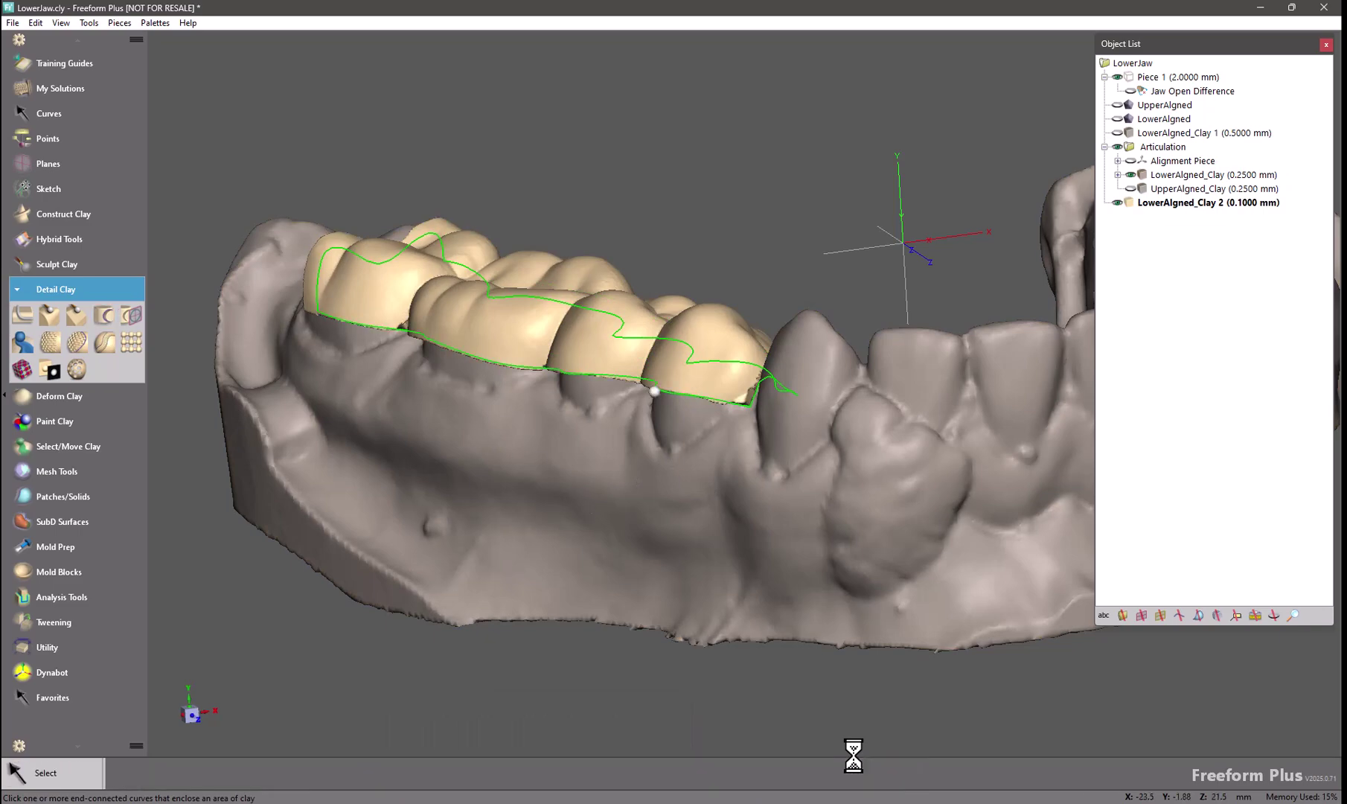
- Hide the original lower jaw clay LowerAlgned_Clay and inspect the embossed tooth piece from several sides
middle_drag(663, 333, 571, 479)
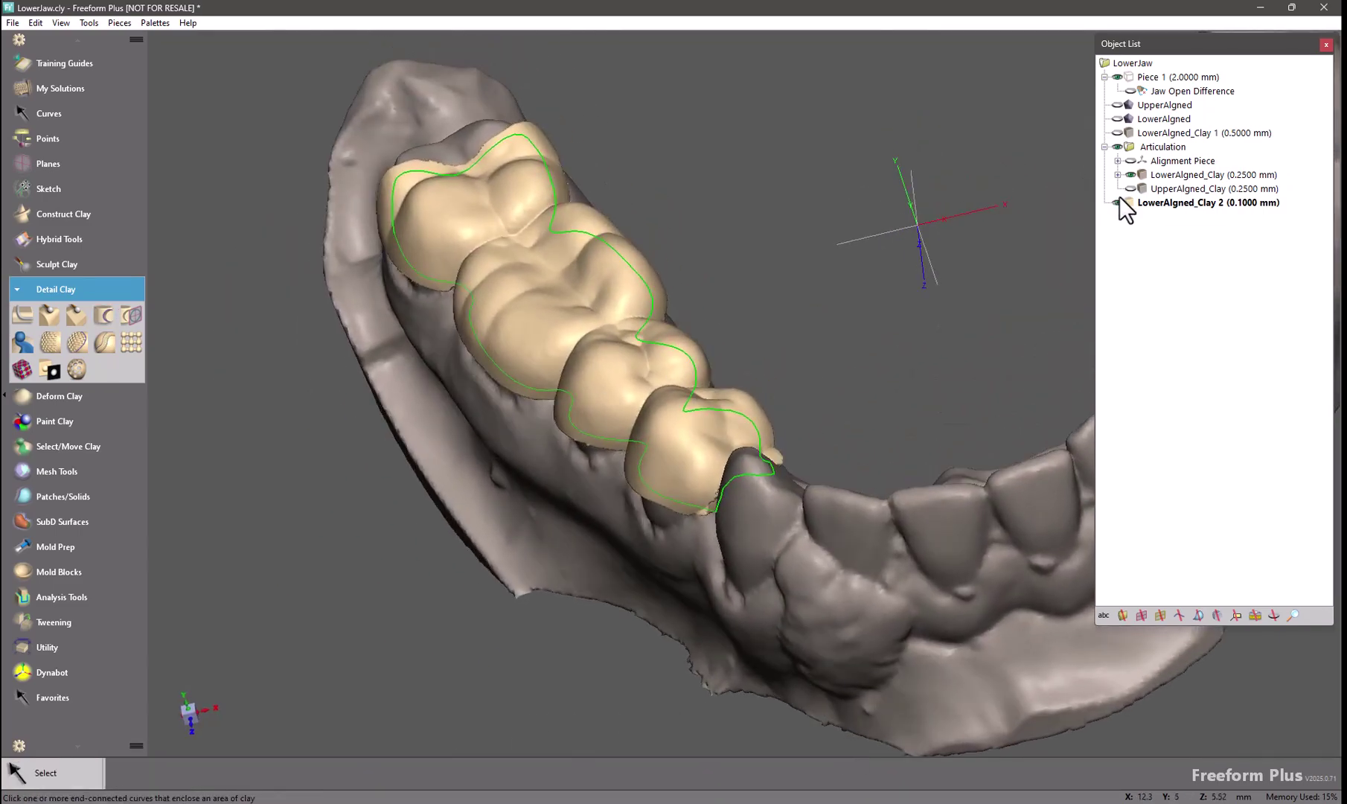
middle_drag(705, 301, 674, 346)
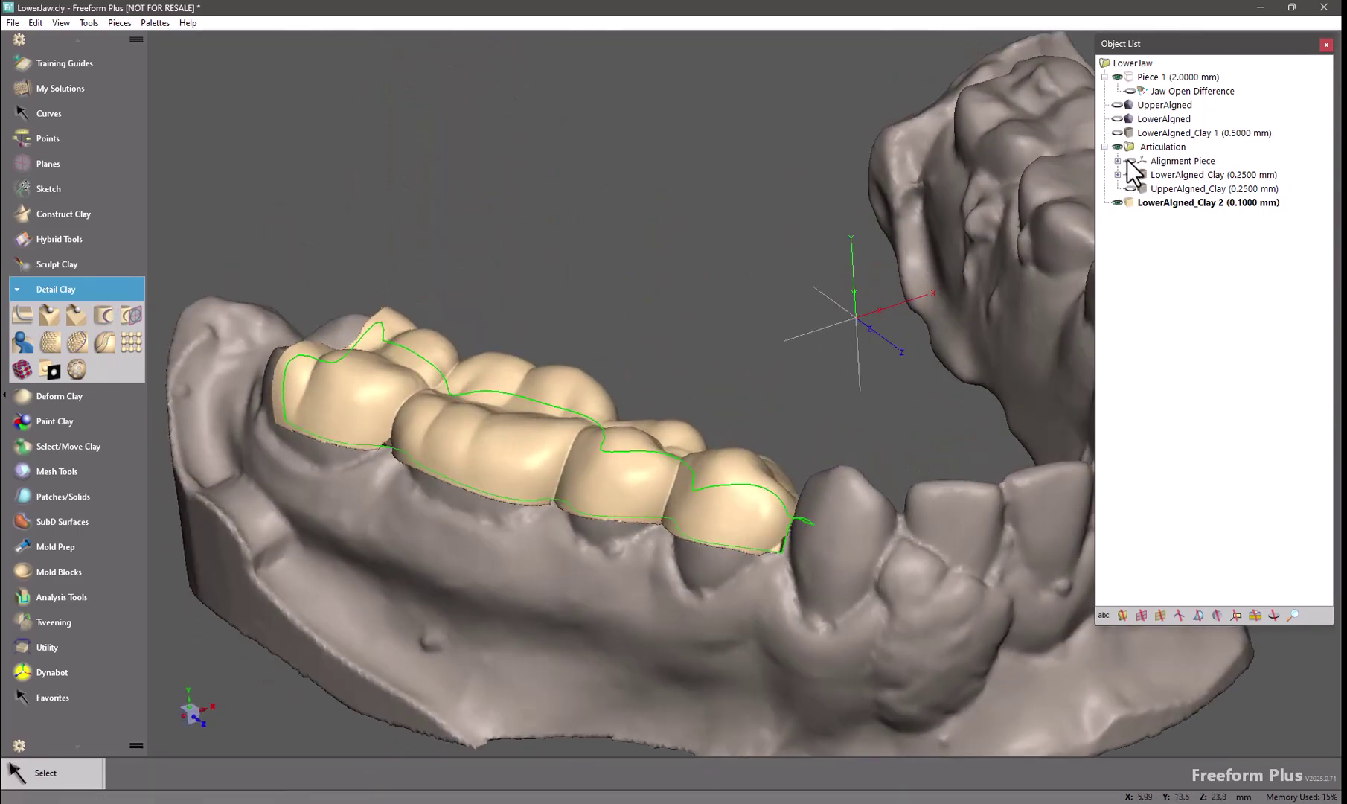
click(1131, 174)
middle_drag(523, 422, 678, 264)
middle_drag(978, 558, 648, 199)
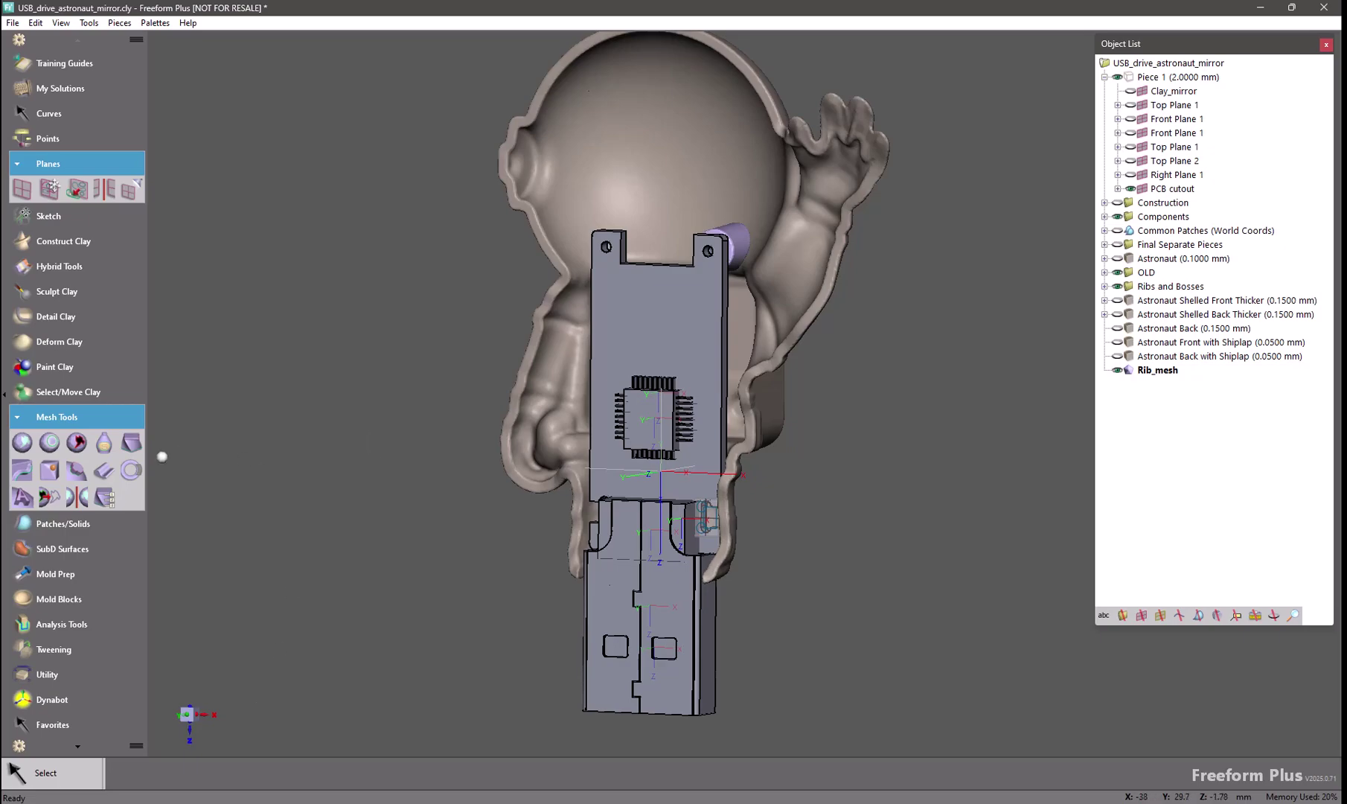
- Show the Clay_mirror plane and mirror Rib_mesh about it as a new mesh with Mirror Mesh
click(79, 497)
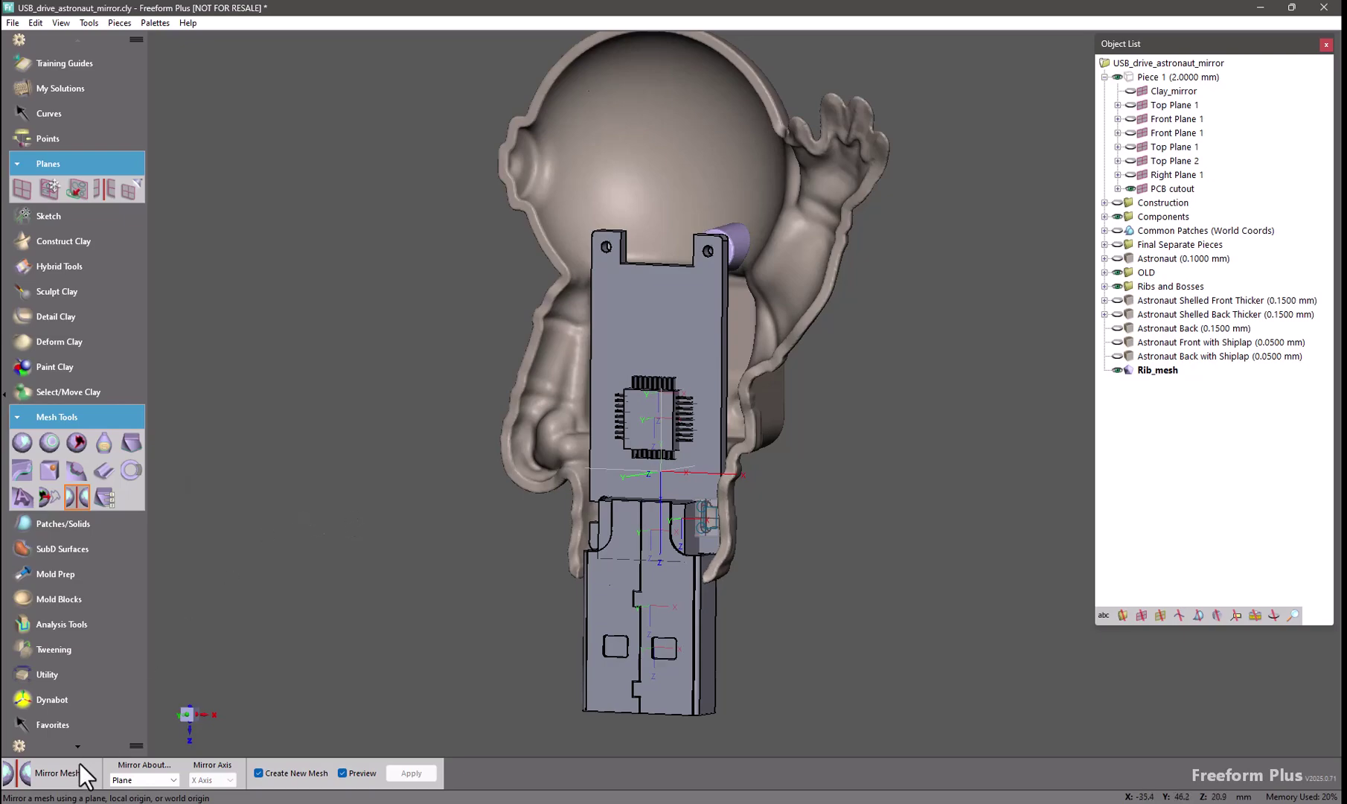
click(144, 780)
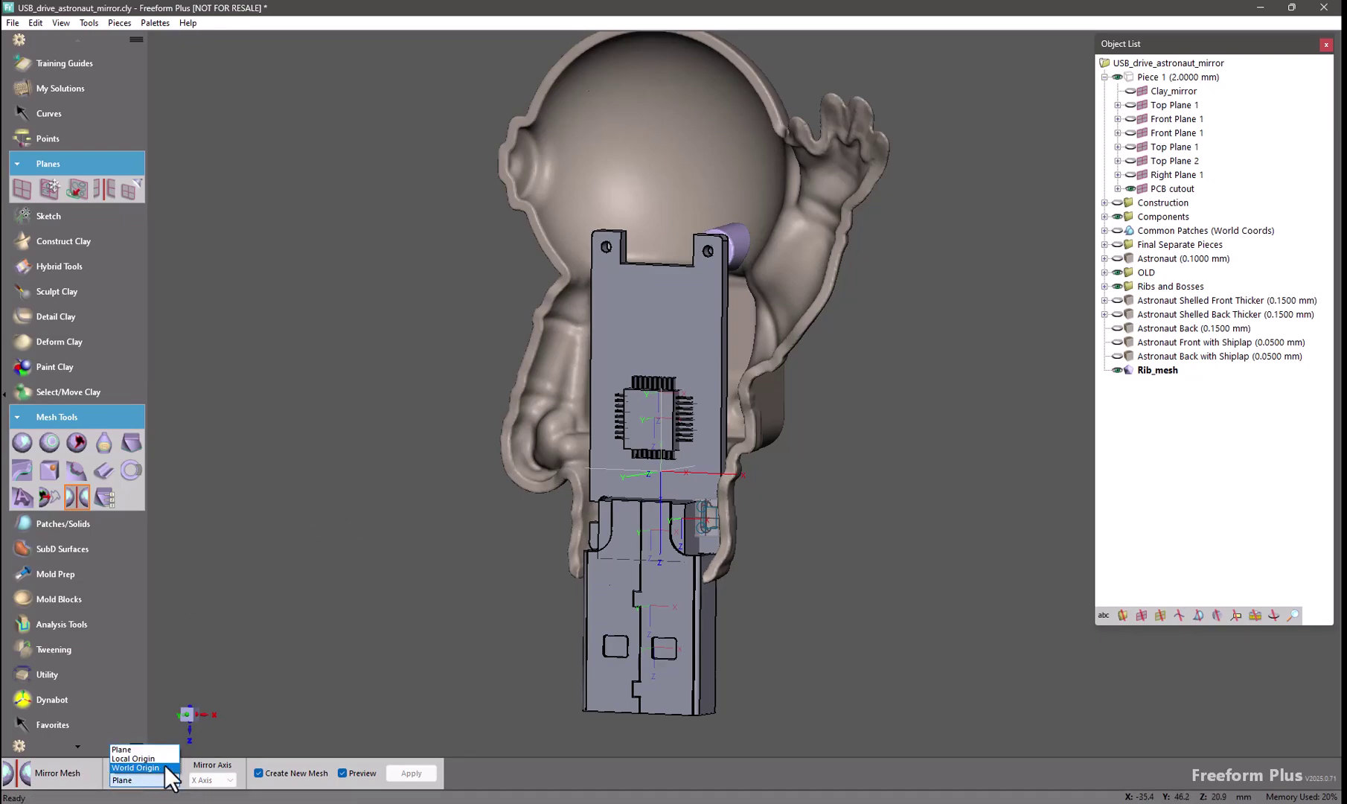
click(202, 726)
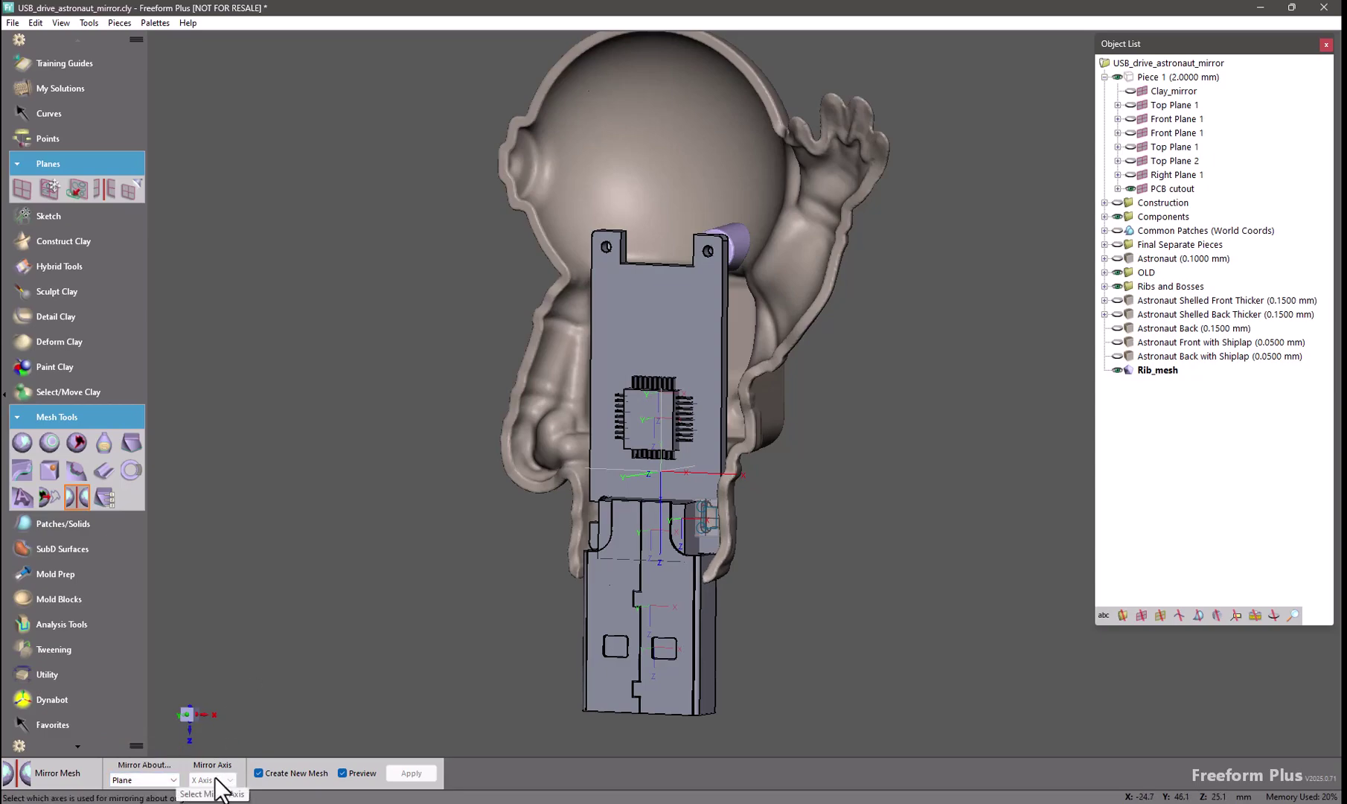
click(200, 742)
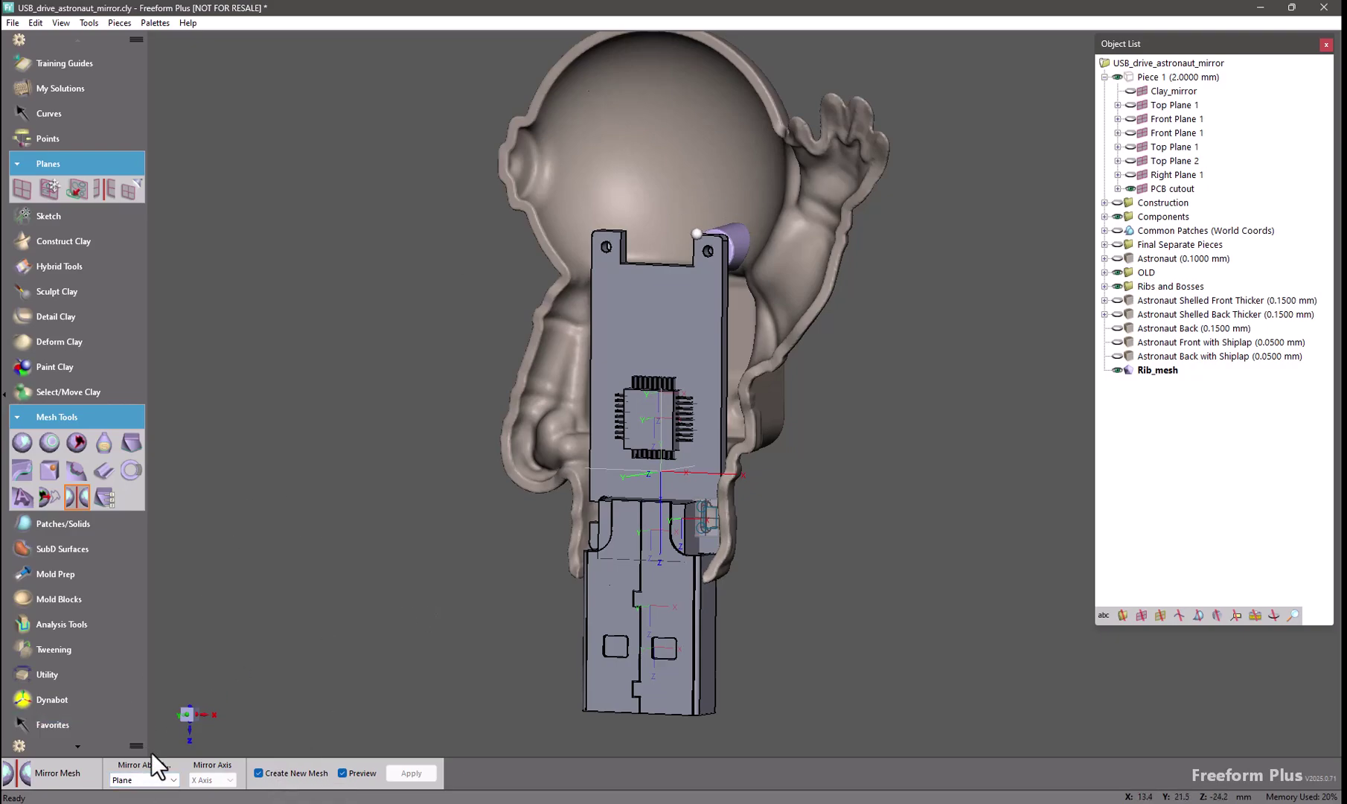
click(1129, 90)
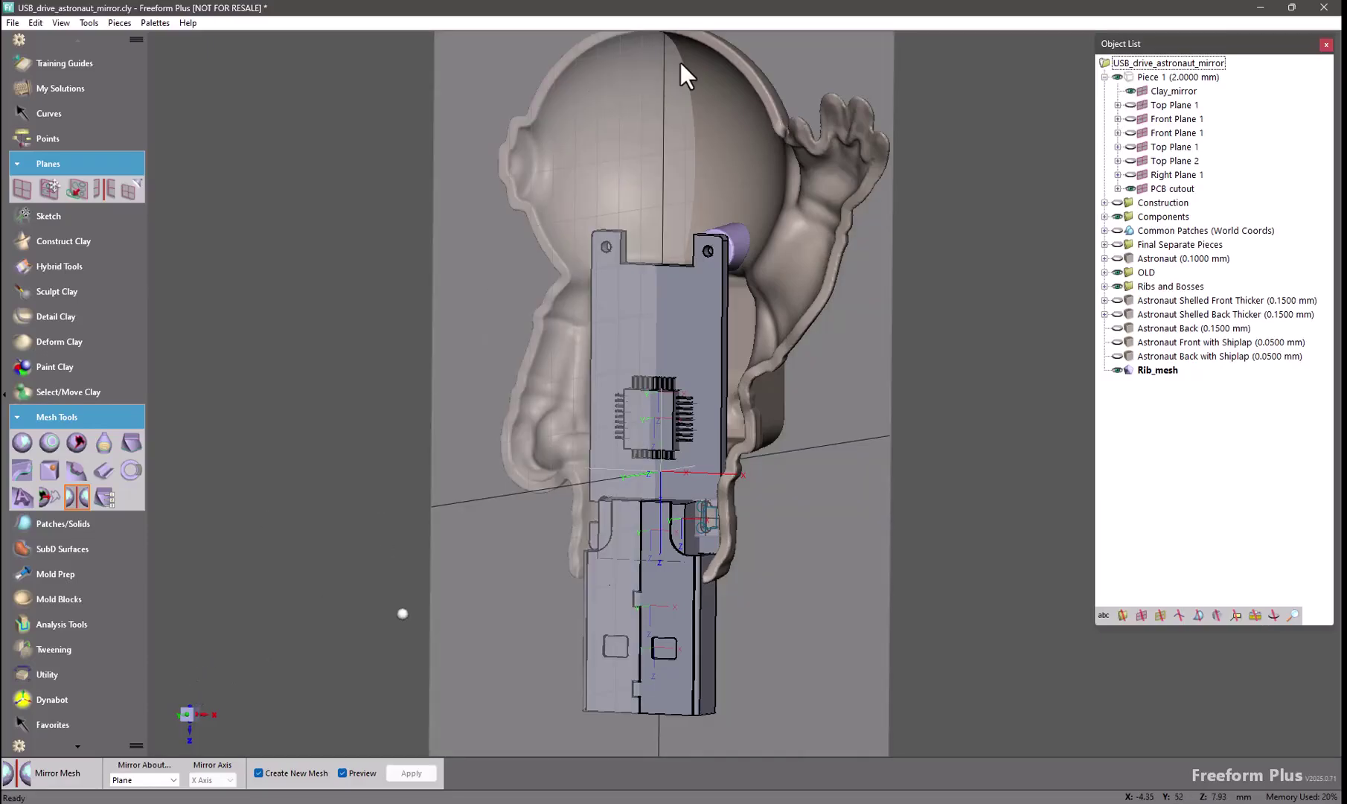
click(1159, 90)
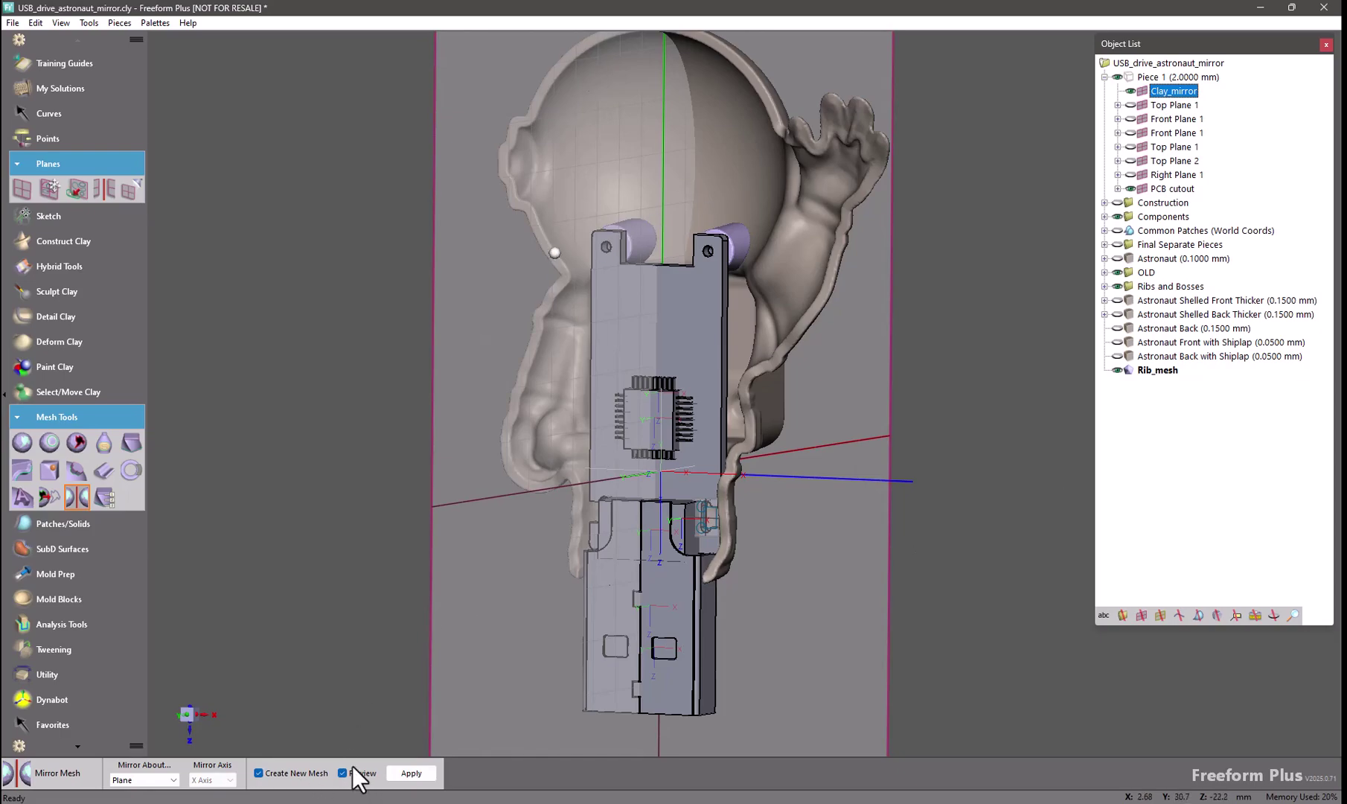
key(Escape)
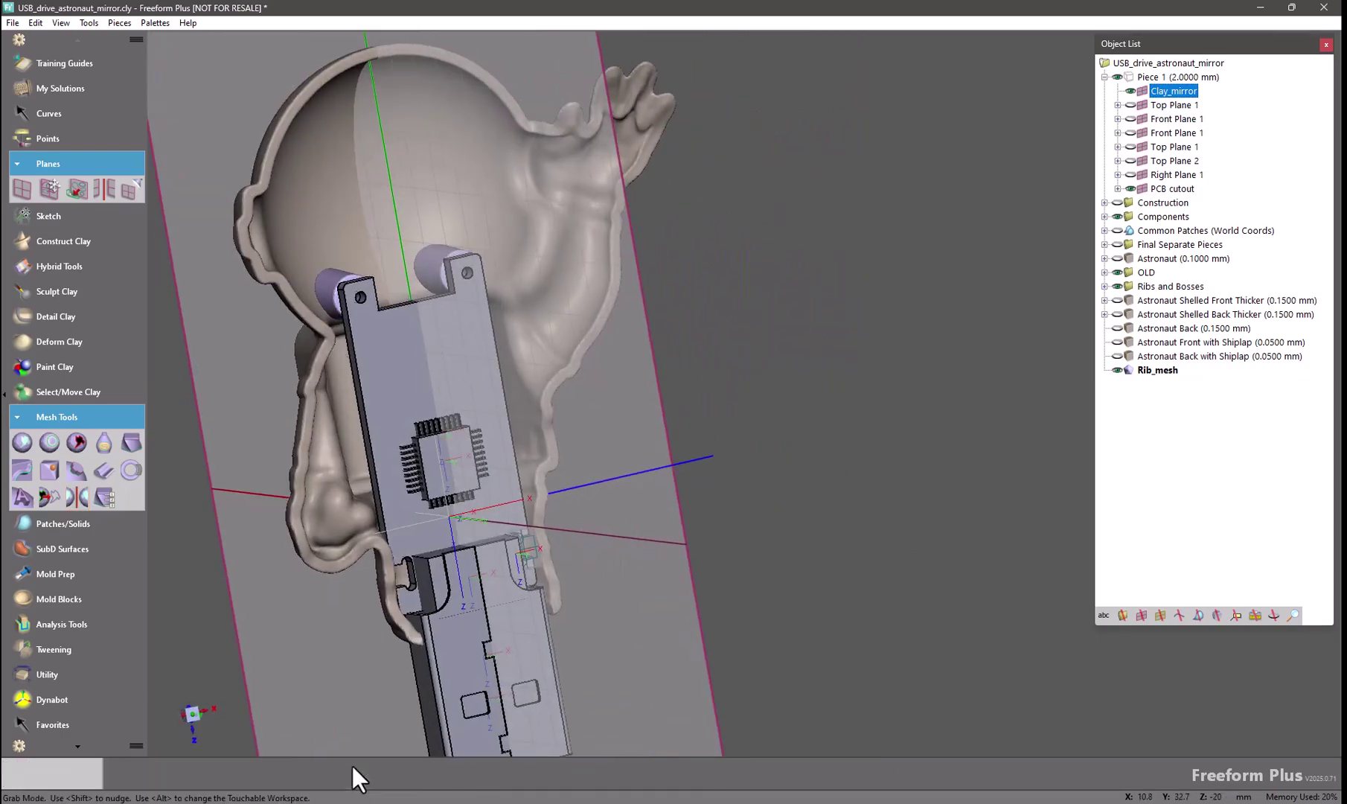
click(421, 768)
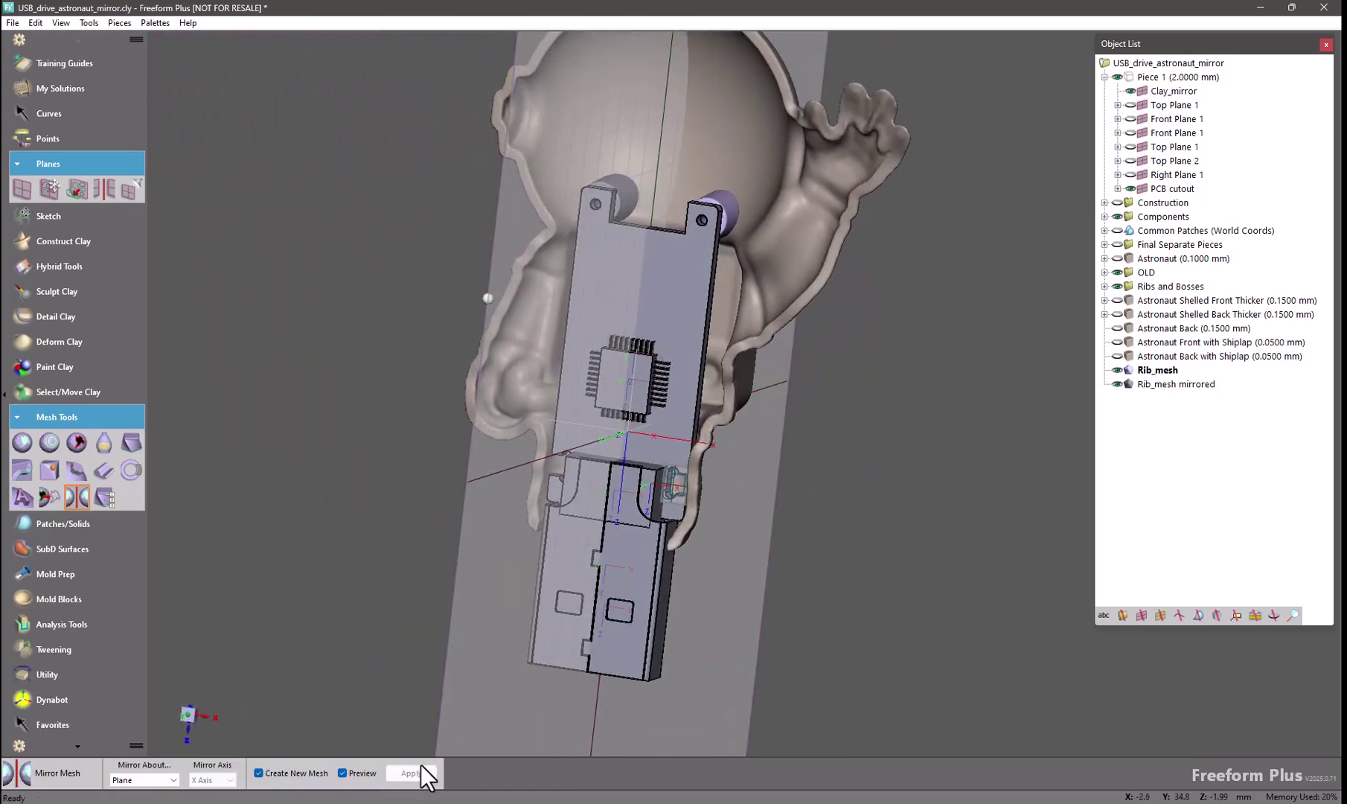
- Hide the Clay_mirror plane and make Piece 1 the active piece
click(1128, 92)
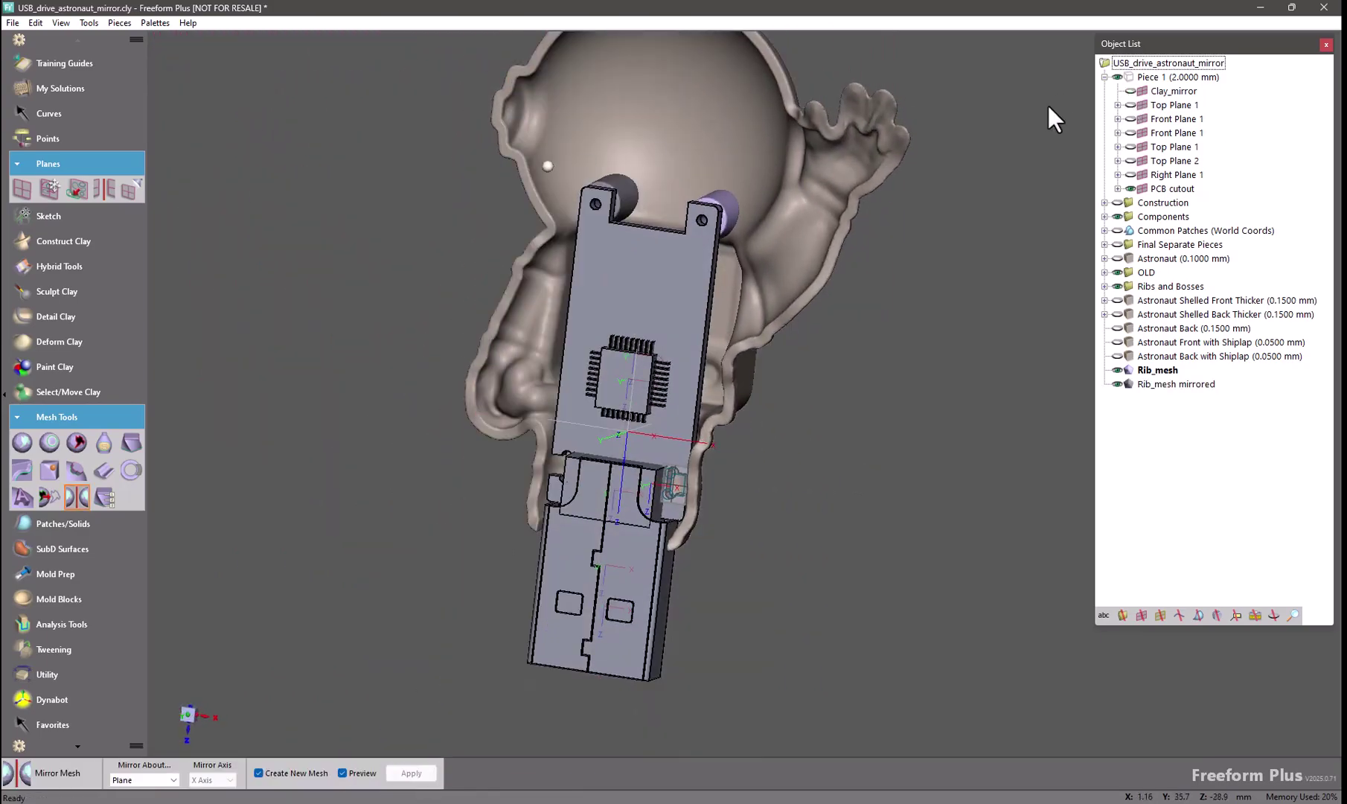
key(Escape)
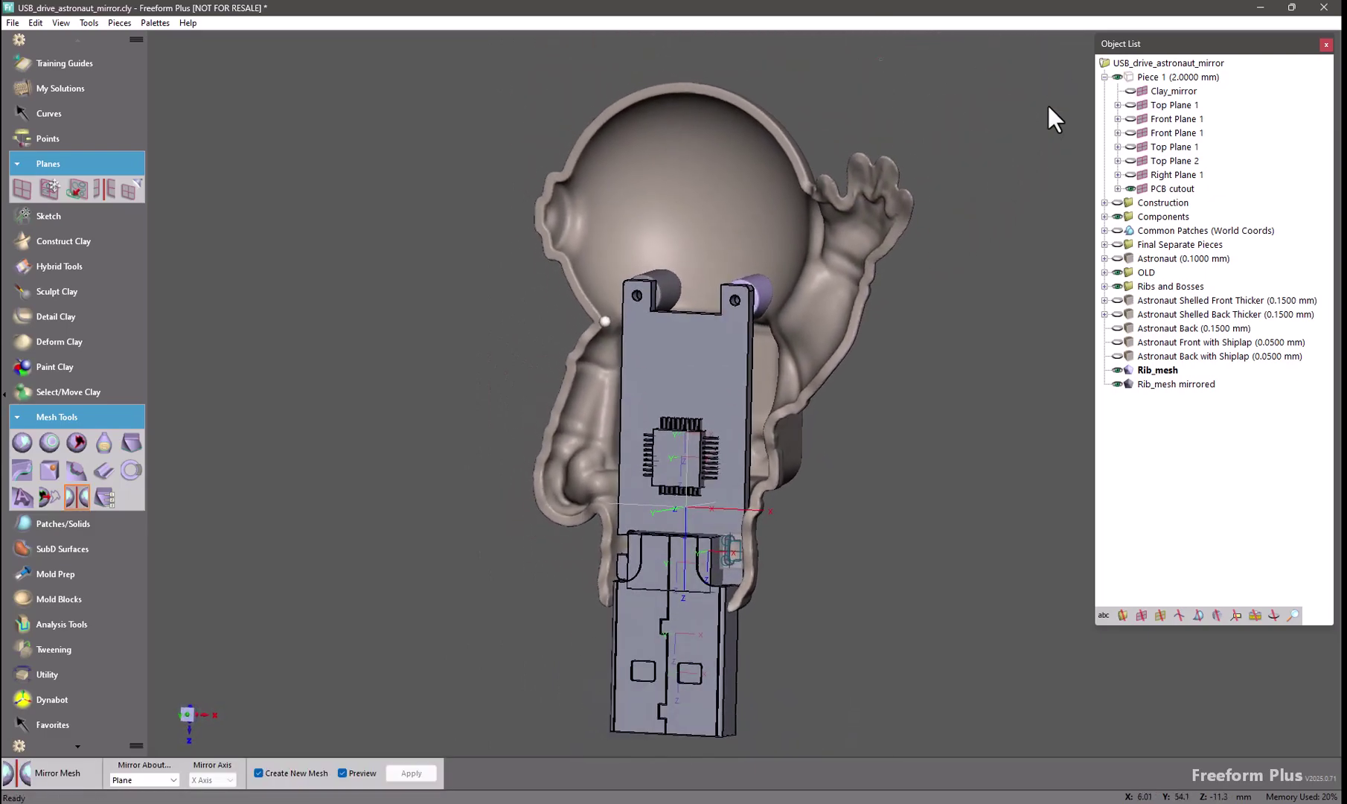
right_click(1134, 76)
click(1174, 80)
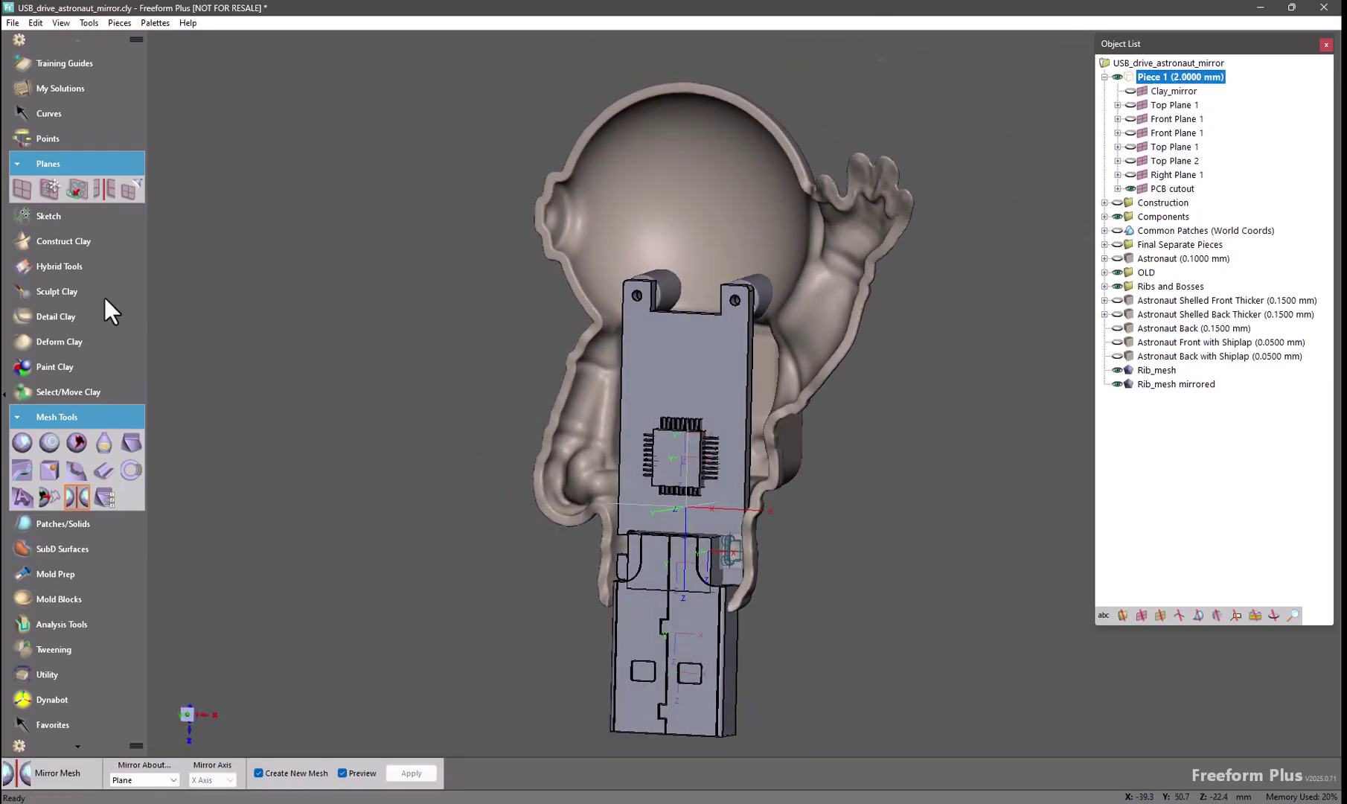
- Mirror the PCB cutout plane with its sketch about the Clay_mirror plane as a new plane
click(102, 187)
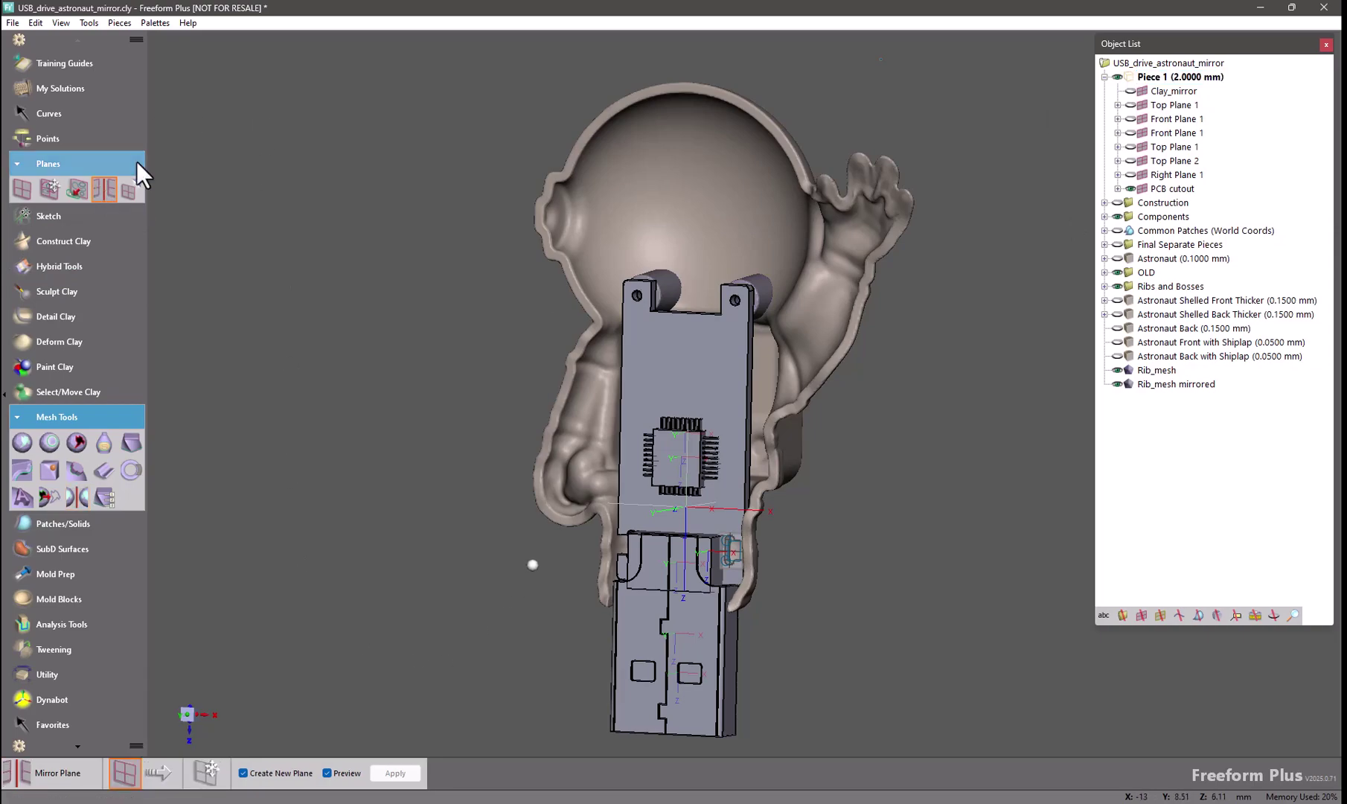
key(Escape)
key(space)
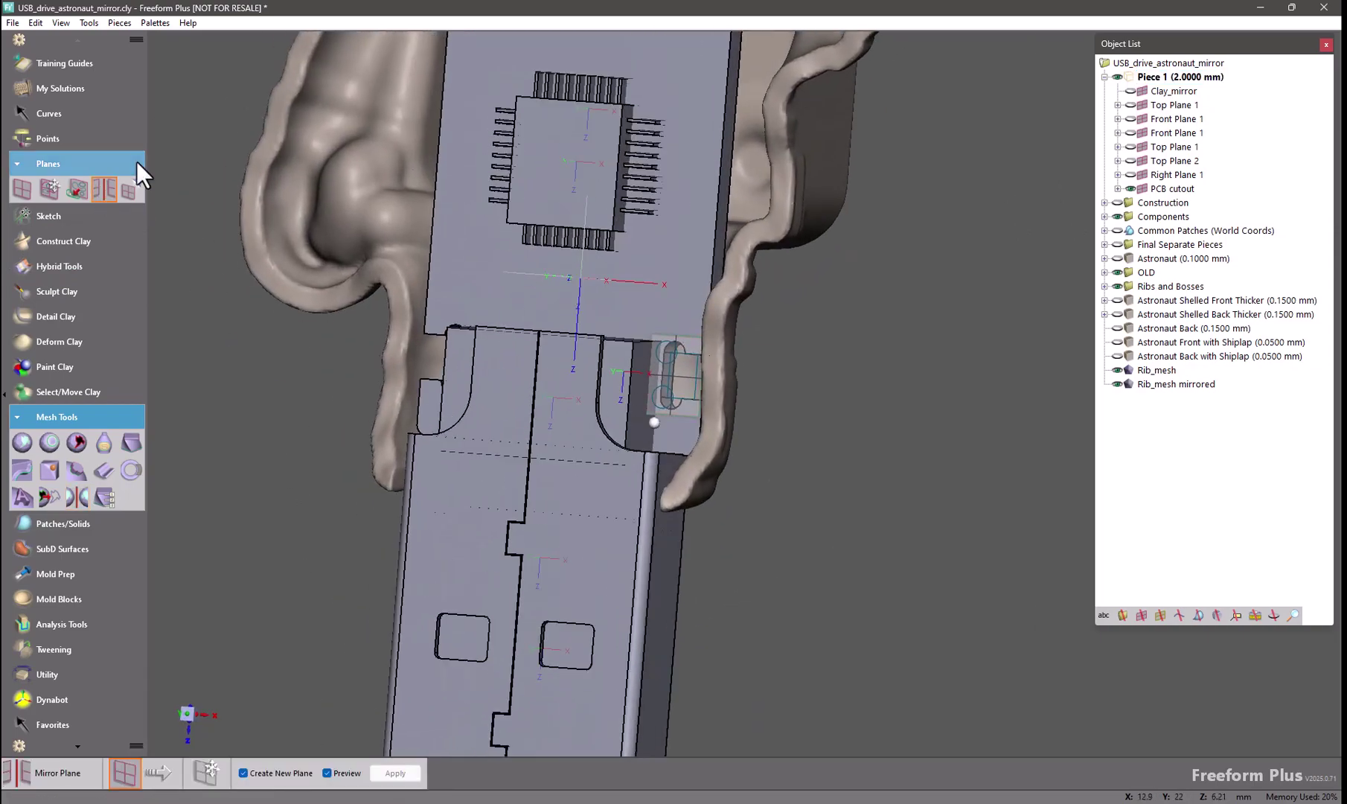
key(space)
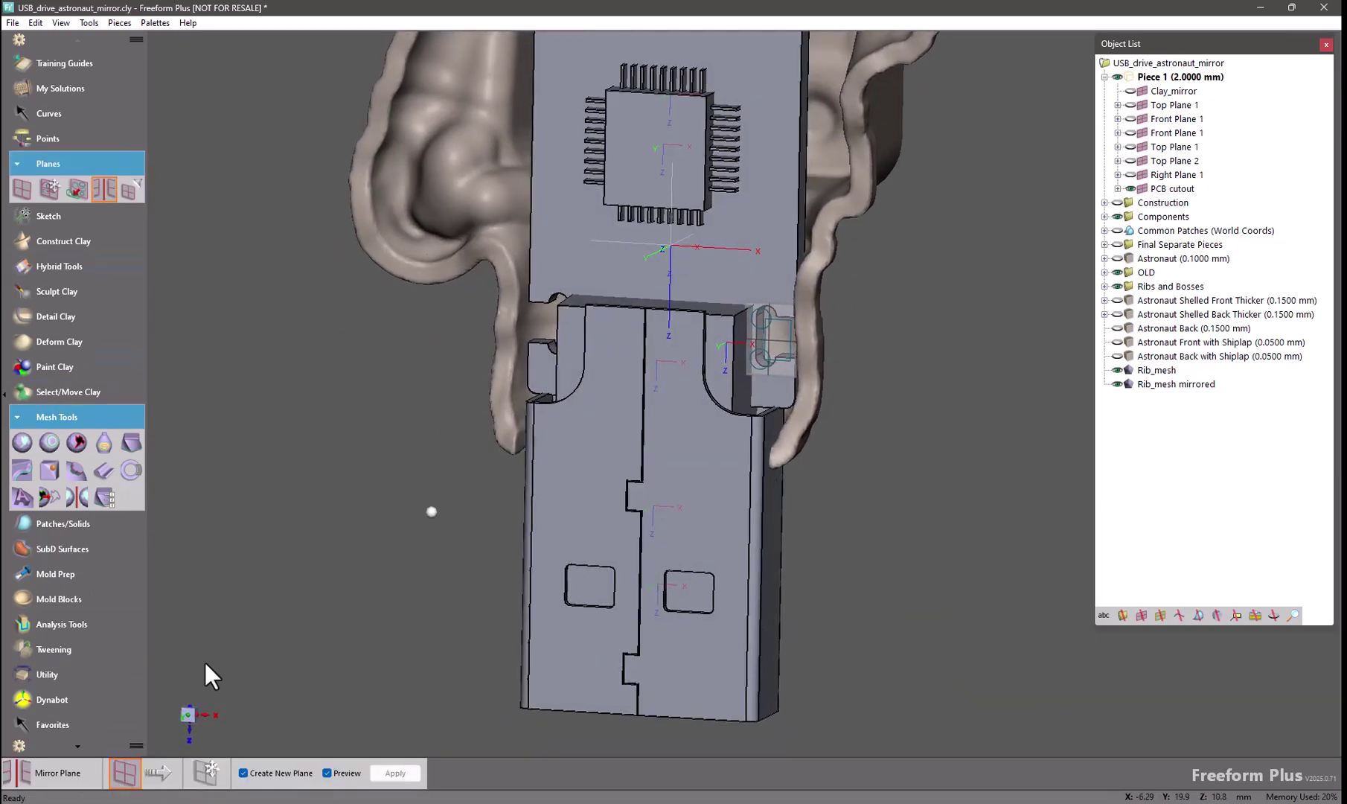
click(767, 356)
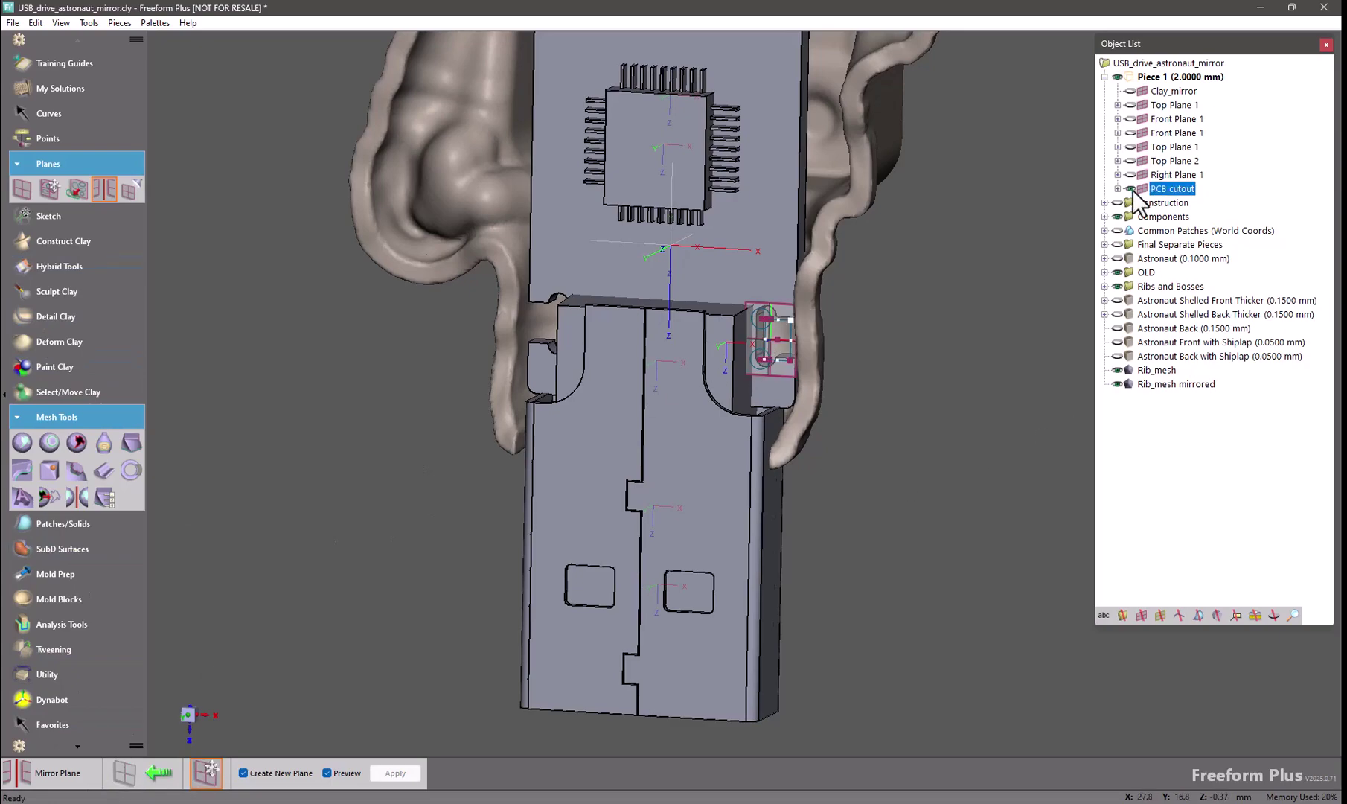
click(1159, 90)
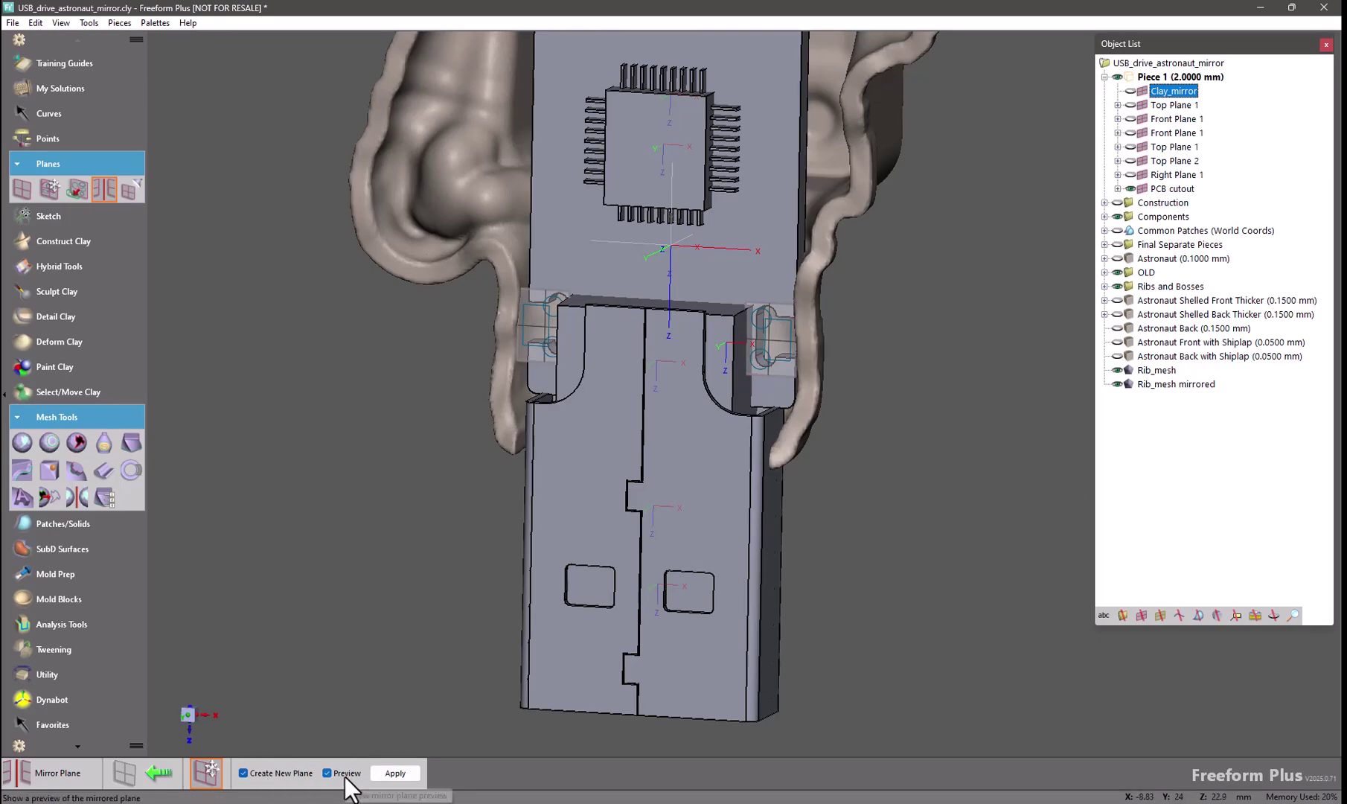
click(393, 773)
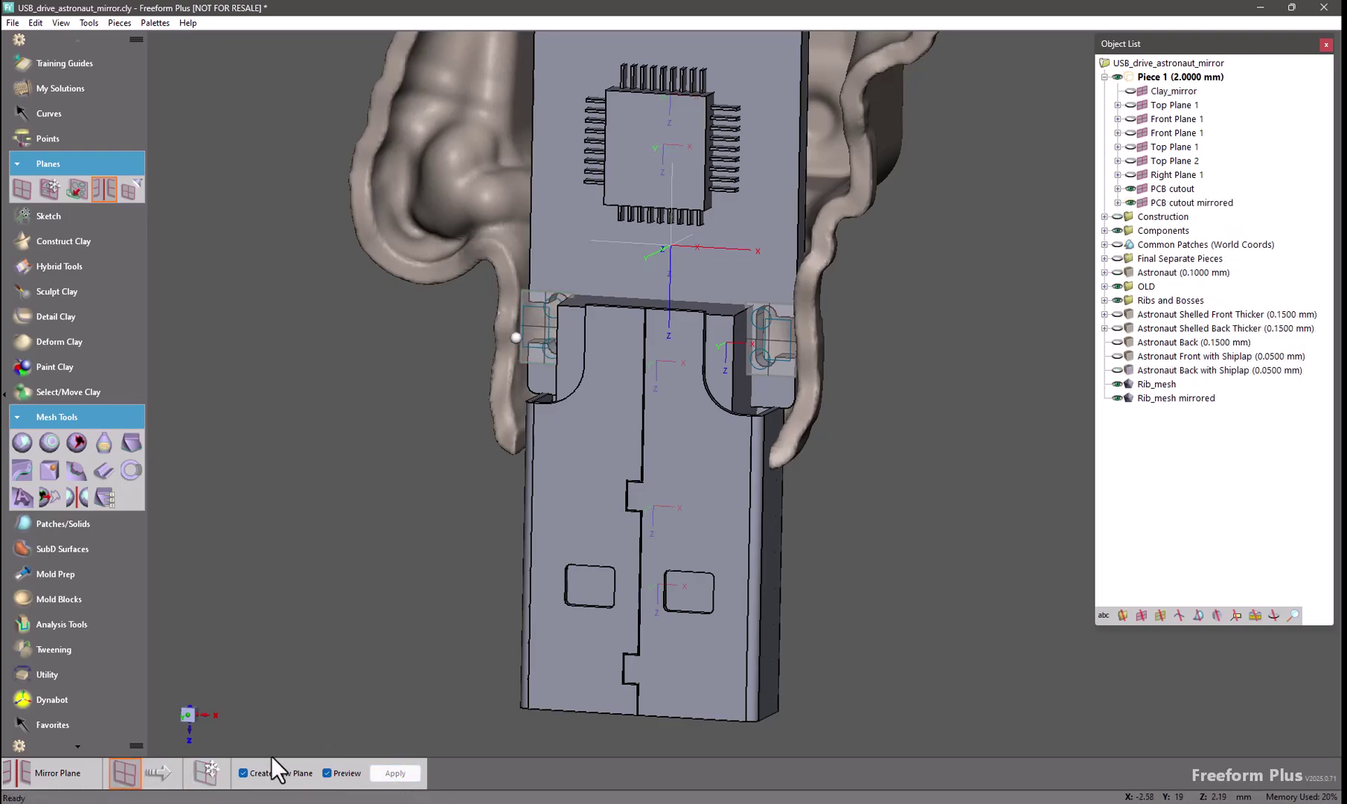